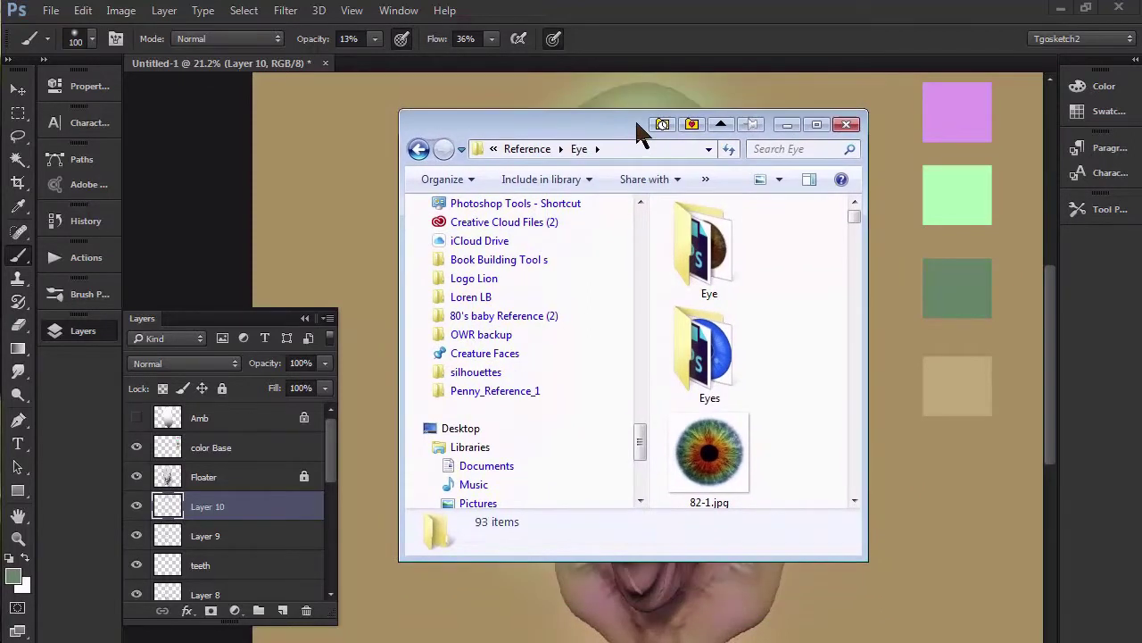
- Browse the Eye reference folder for a suitable iris image, comparing candidates such as 82-6.jpg and 82-4.jpg
{"action": "left_click", "coordinate": [817, 125]}
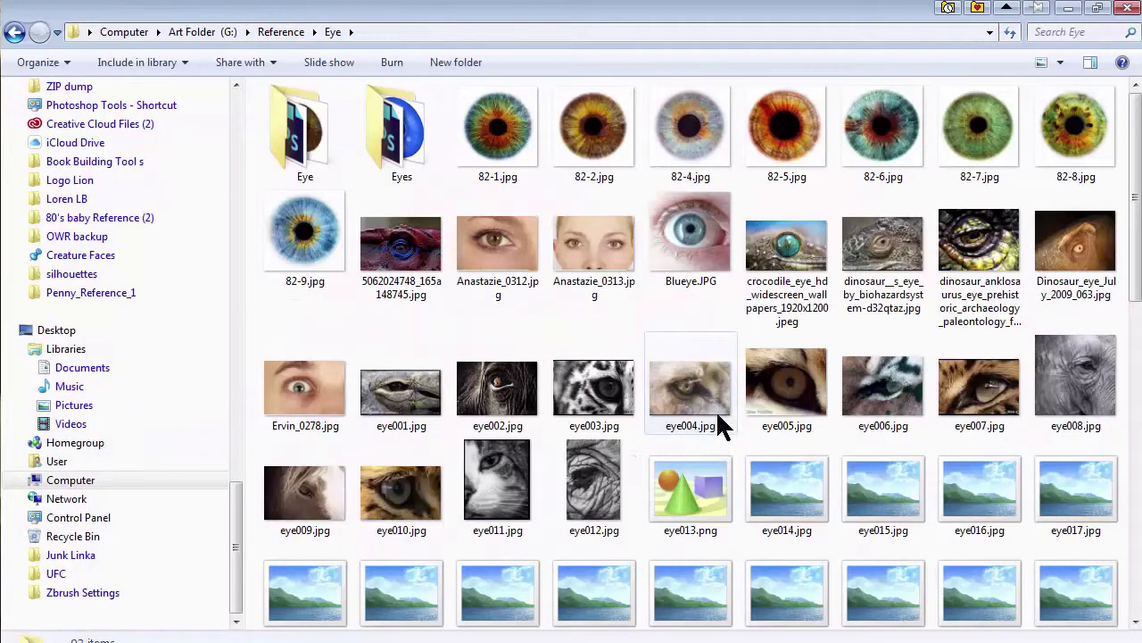
{"action": "scroll", "coordinate": [701, 404], "scroll_direction": "down", "scroll_amount": 5}
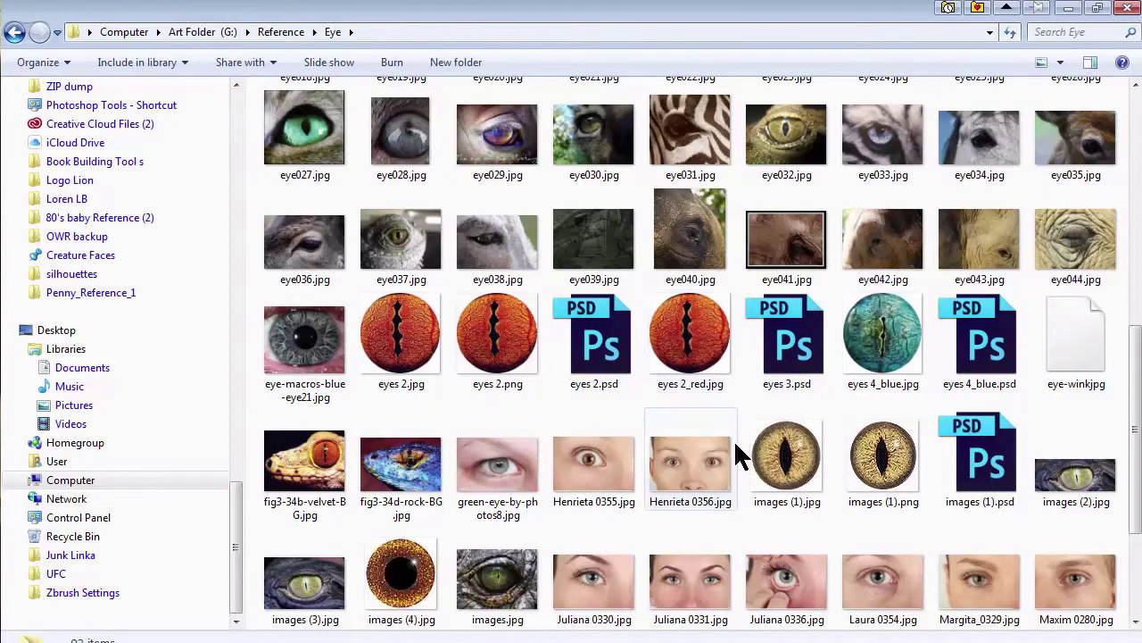
{"action": "scroll", "coordinate": [734, 446], "scroll_direction": "down", "scroll_amount": 1}
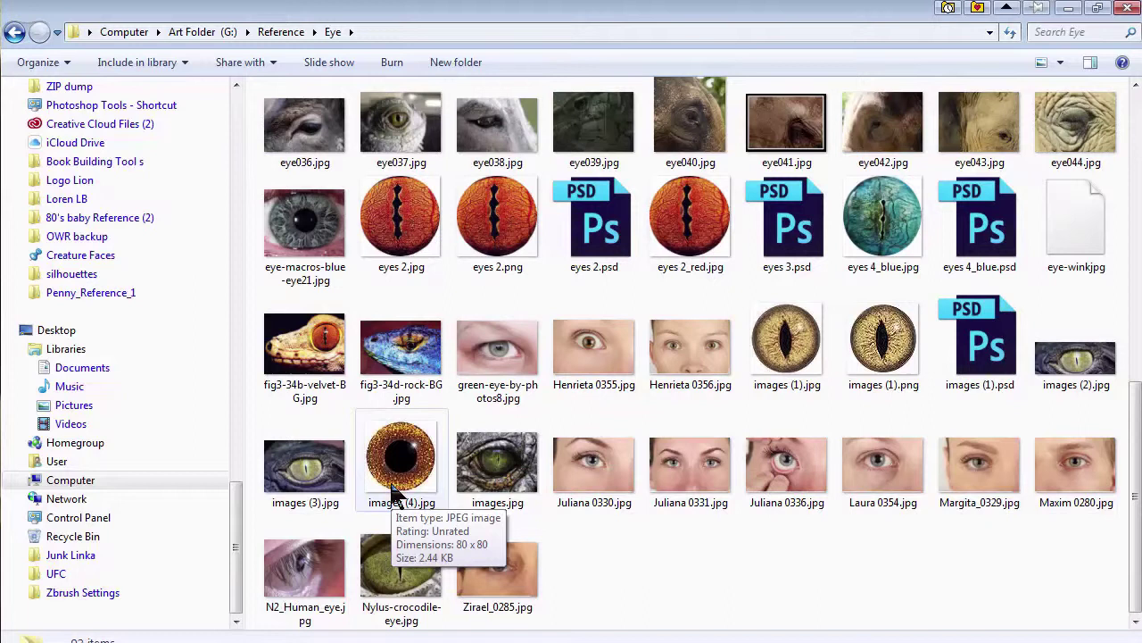
{"action": "scroll", "coordinate": [397, 497], "scroll_direction": "up", "scroll_amount": 2}
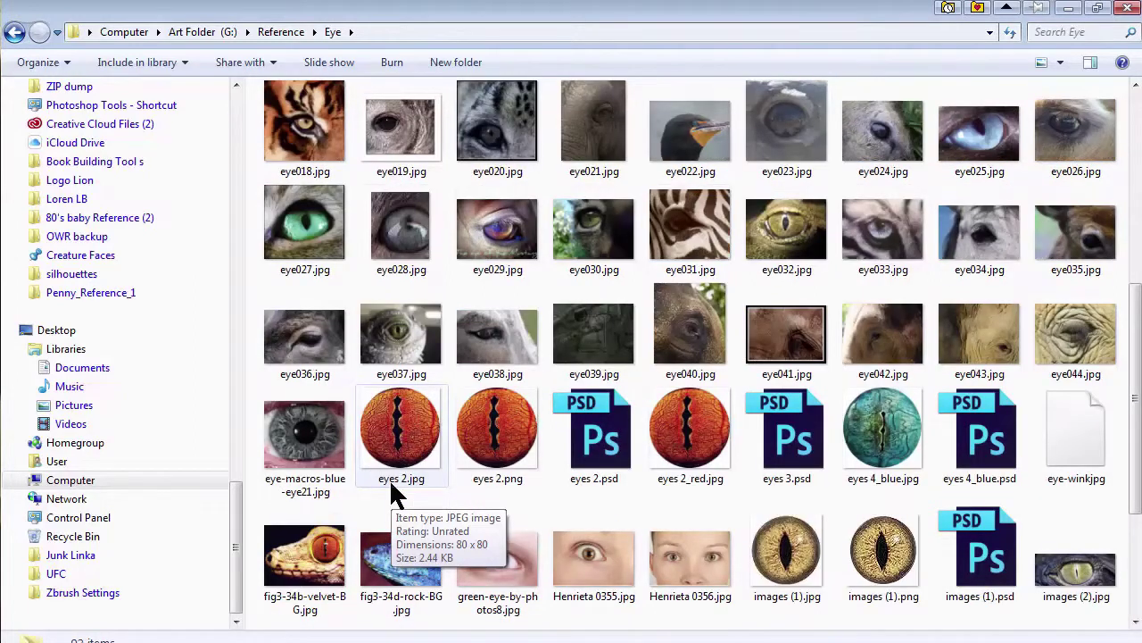
{"action": "scroll", "coordinate": [391, 487], "scroll_direction": "up", "scroll_amount": 4}
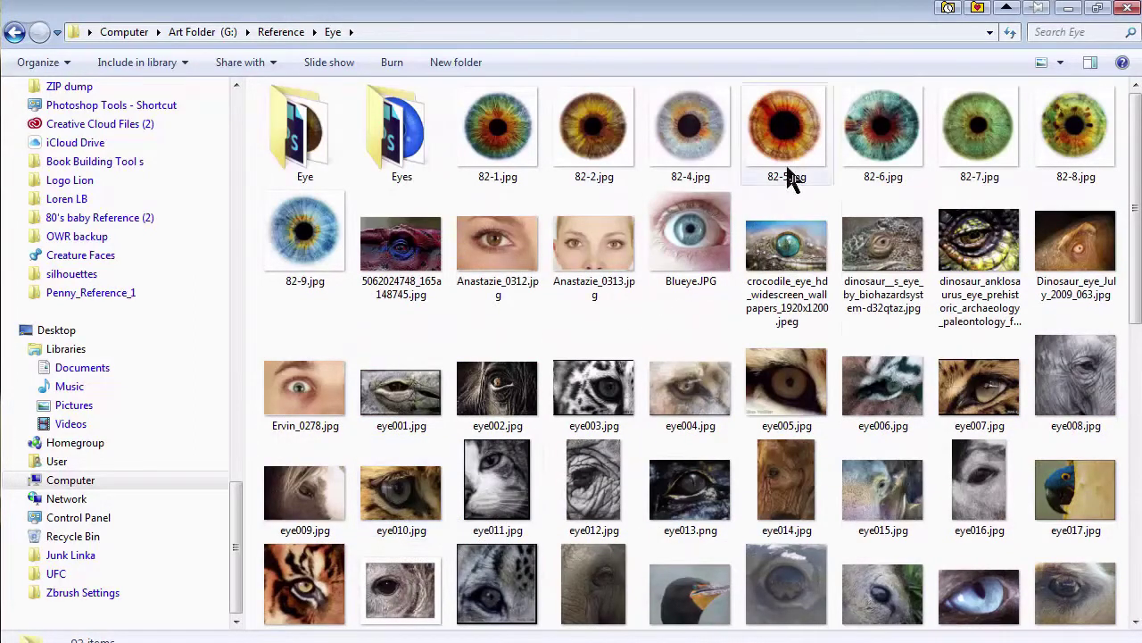
{"action": "left_click", "coordinate": [901, 123]}
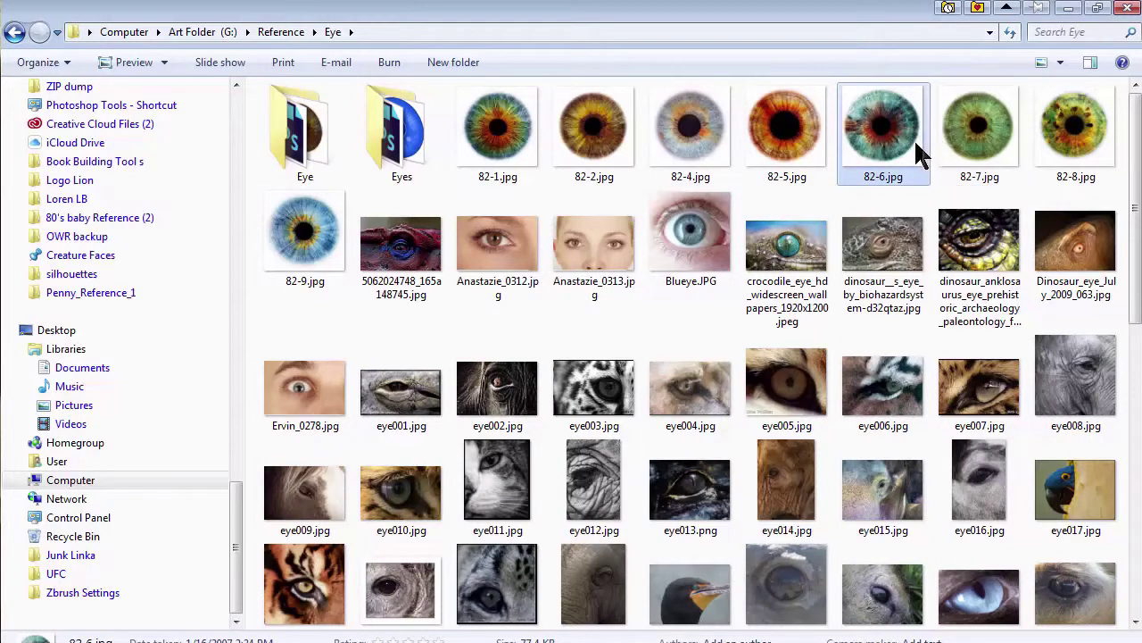
{"action": "mouse_move", "coordinate": [914, 141]}
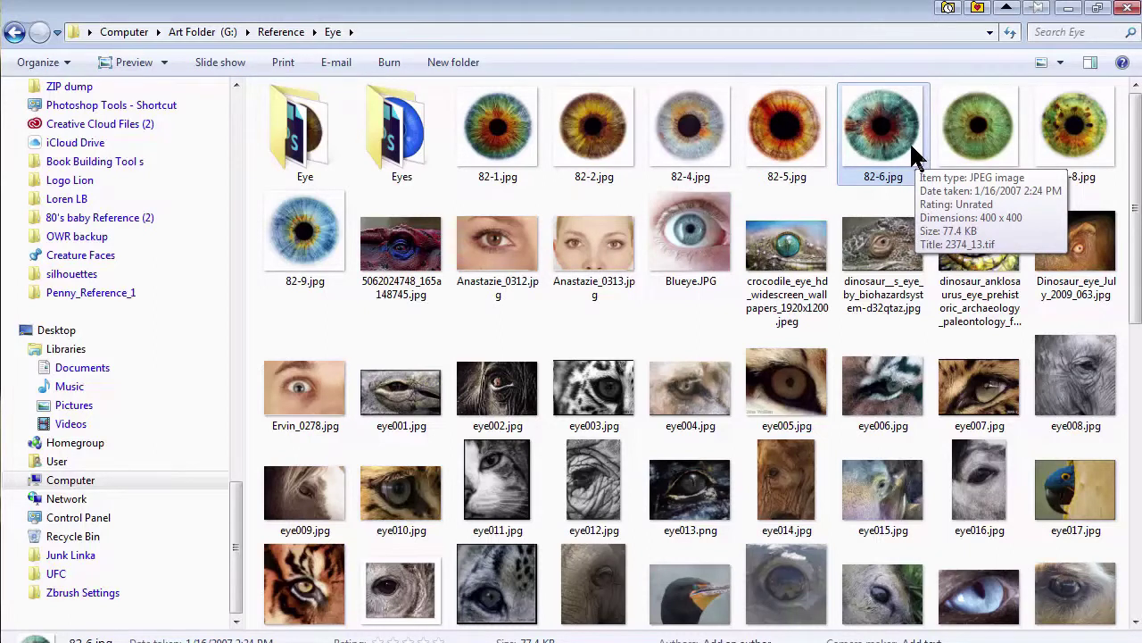
{"action": "left_click", "coordinate": [680, 135]}
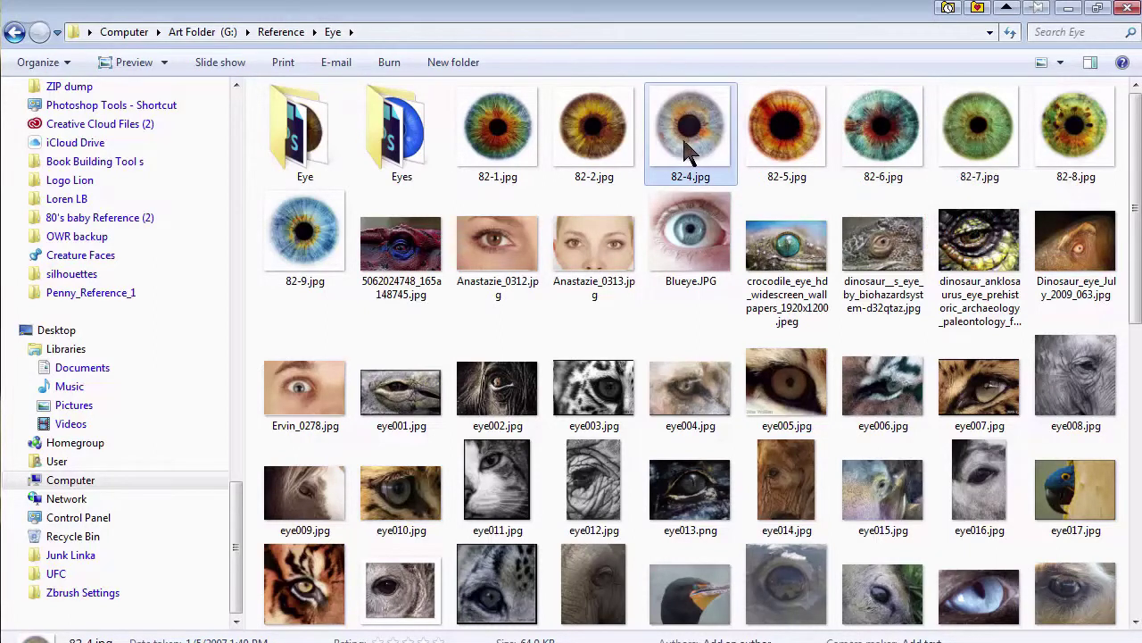
- Place 82-8.jpg from the Eye folder into the Untitled-1 alien document, enlarged beside the head's upper part
{"action": "left_click", "coordinate": [1067, 142]}
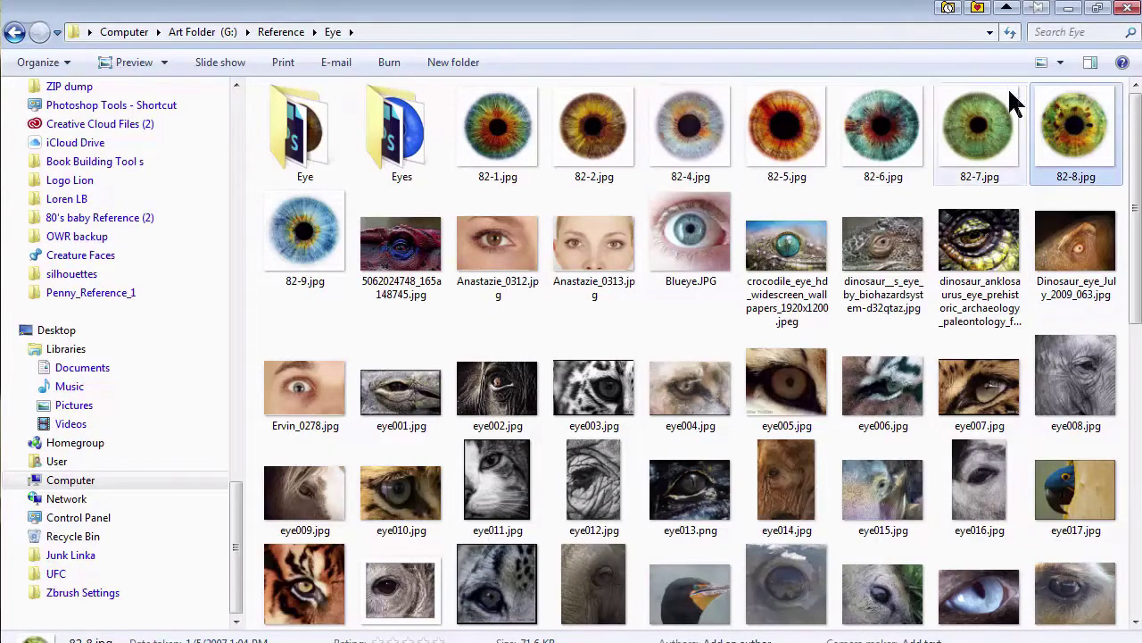
{"action": "left_click_drag", "start_coordinate": [860, 26], "coordinate": [616, 136]}
{"action": "left_click", "coordinate": [714, 451]}
{"action": "scroll", "coordinate": [745, 459], "scroll_direction": "down", "scroll_amount": 5}
{"action": "scroll", "coordinate": [745, 460], "scroll_direction": "down", "scroll_amount": 1}
{"action": "left_click_drag", "start_coordinate": [703, 218], "coordinate": [939, 587]}
{"action": "left_click_drag", "start_coordinate": [639, 380], "coordinate": [433, 248]}
{"action": "scroll", "coordinate": [434, 248], "scroll_direction": "down", "scroll_amount": 1}
{"action": "key", "text": "Return"}
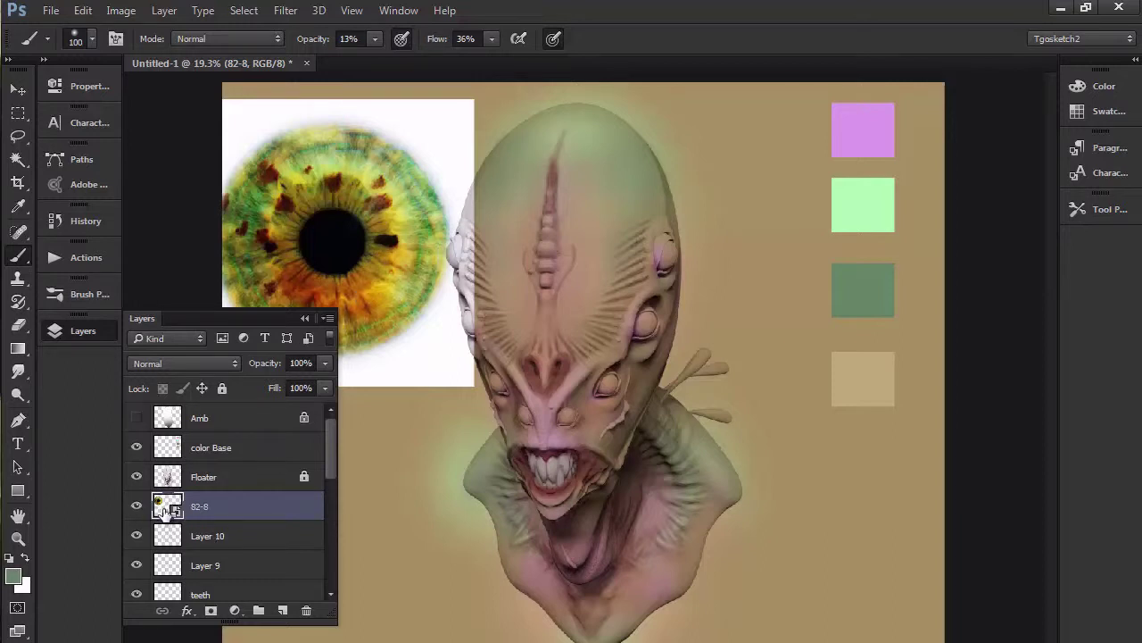
- Open the 82-8 smart object's contents, outline the iris with an elliptical selection about 4.4 by 4.2 in, and invert it
{"action": "double_click", "coordinate": [166, 509]}
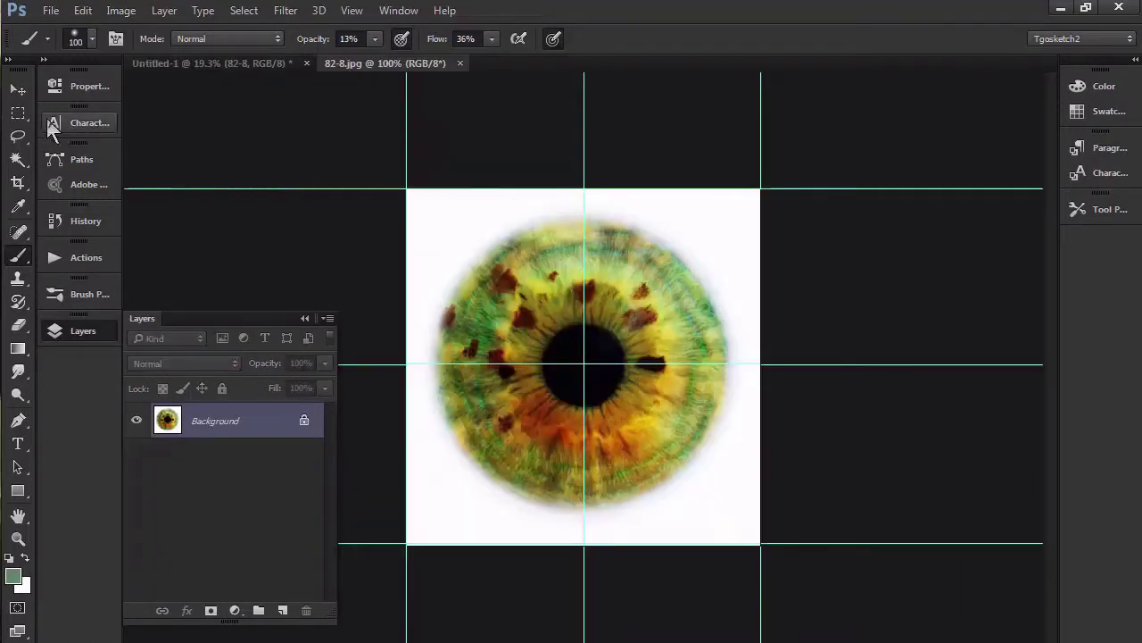
{"action": "left_click_drag", "start_coordinate": [26, 108], "coordinate": [60, 131]}
{"action": "left_click_drag", "start_coordinate": [457, 228], "coordinate": [728, 508]}
{"action": "key", "text": "space"}
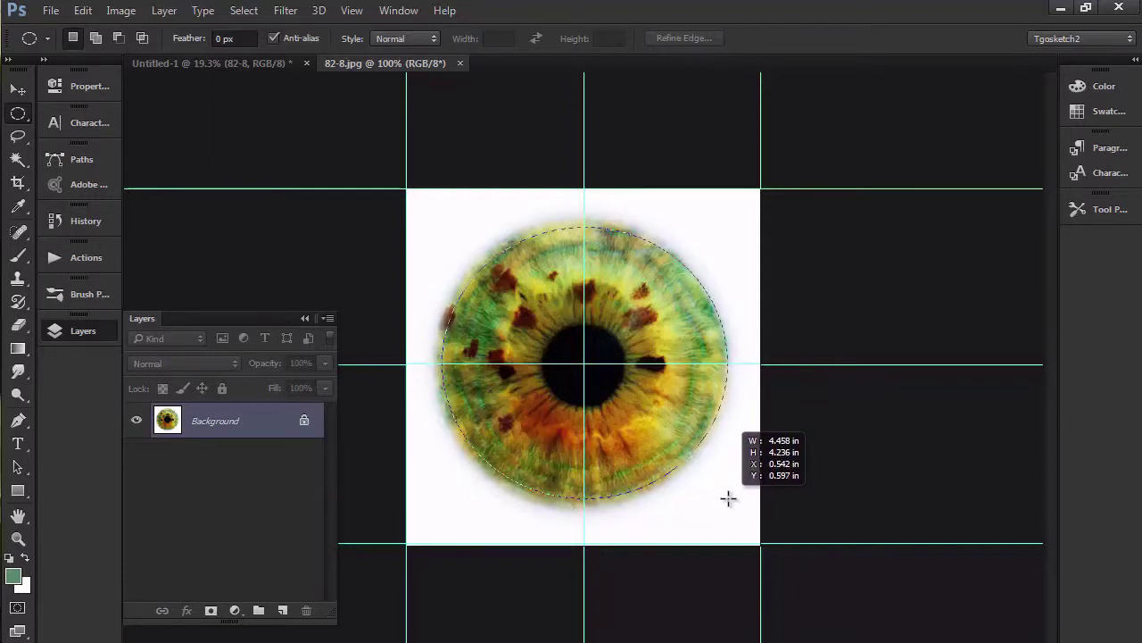
{"action": "left_click_drag", "start_coordinate": [725, 497], "coordinate": [723, 496]}
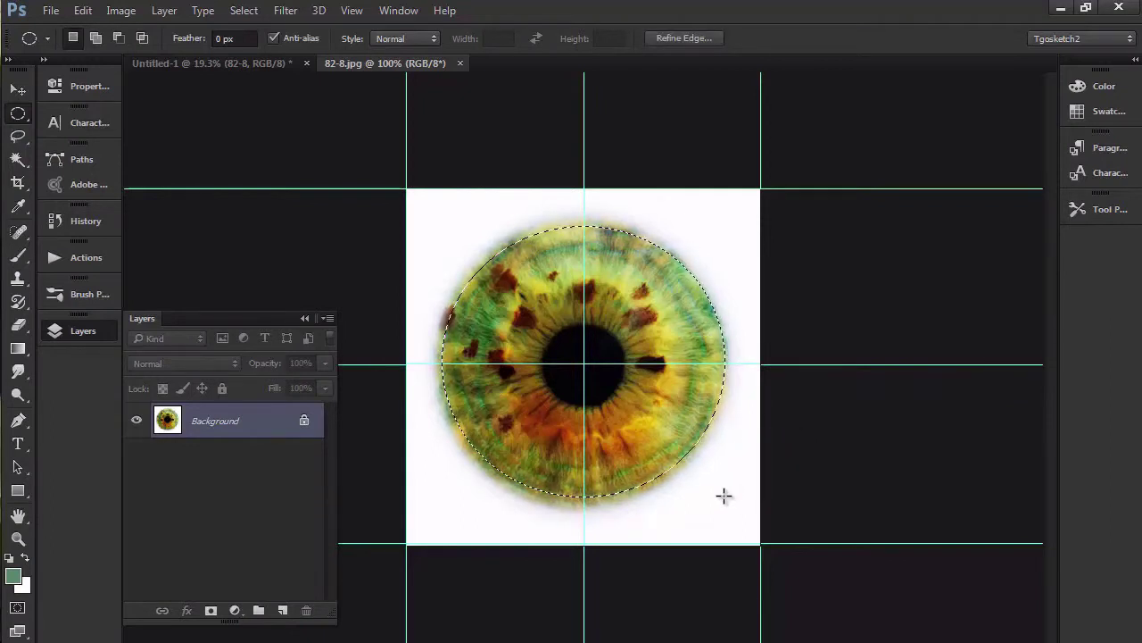
{"action": "key", "text": "ctrl+shift+i"}
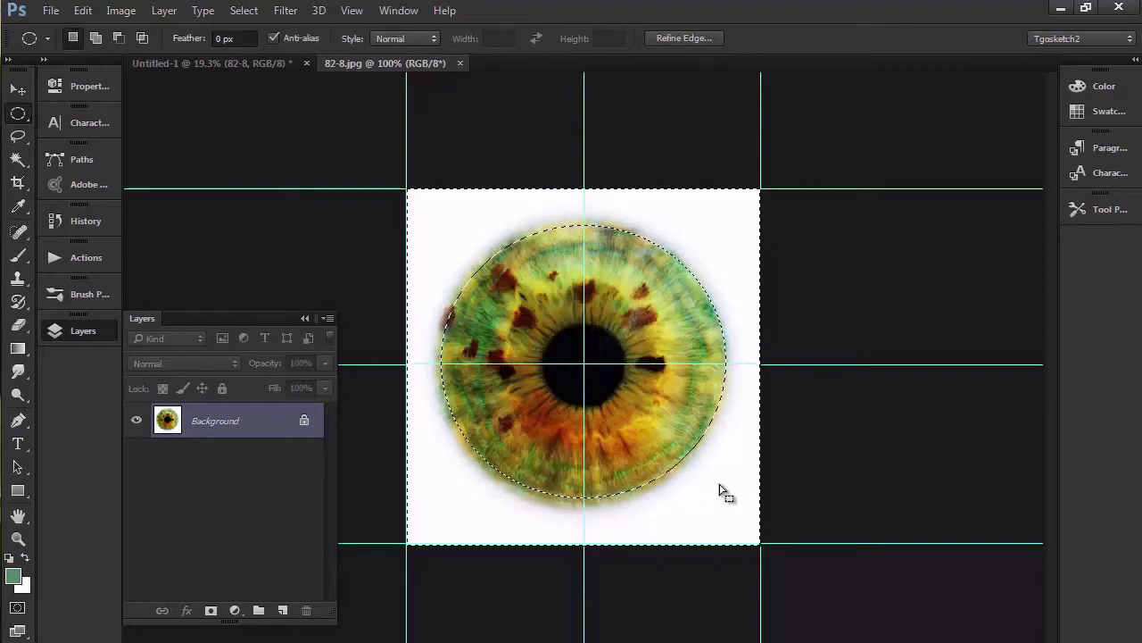
{"action": "key", "text": "BackSpace"}
{"action": "key", "text": "ctrl+d"}
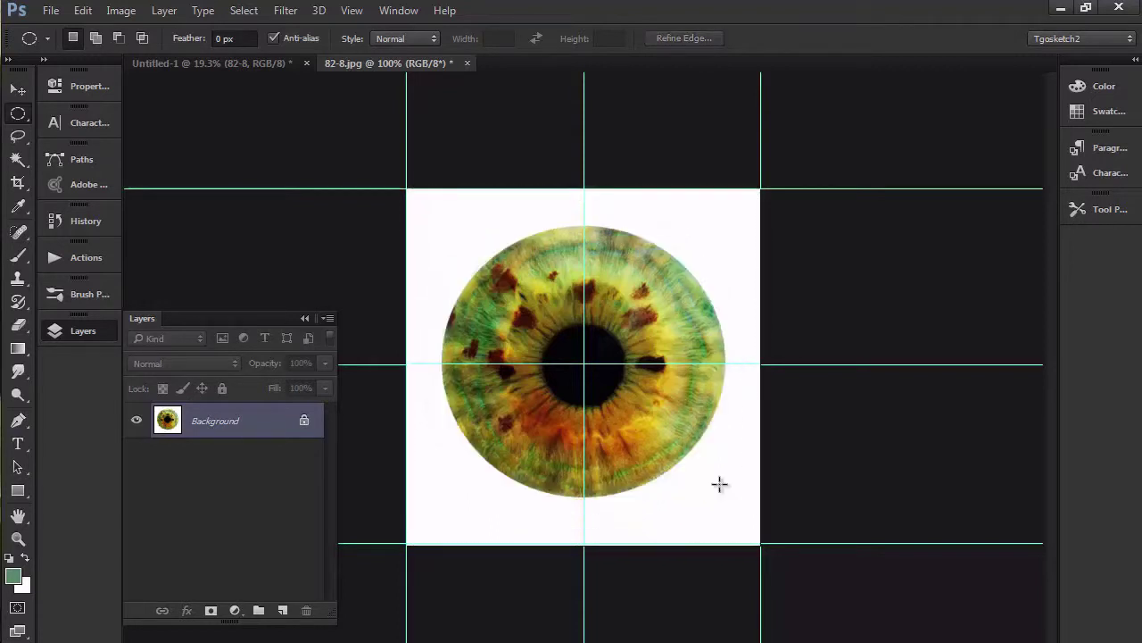
{"action": "key", "text": "ctrl+alt+z"}
{"action": "key", "text": "ctrl+alt+z"}
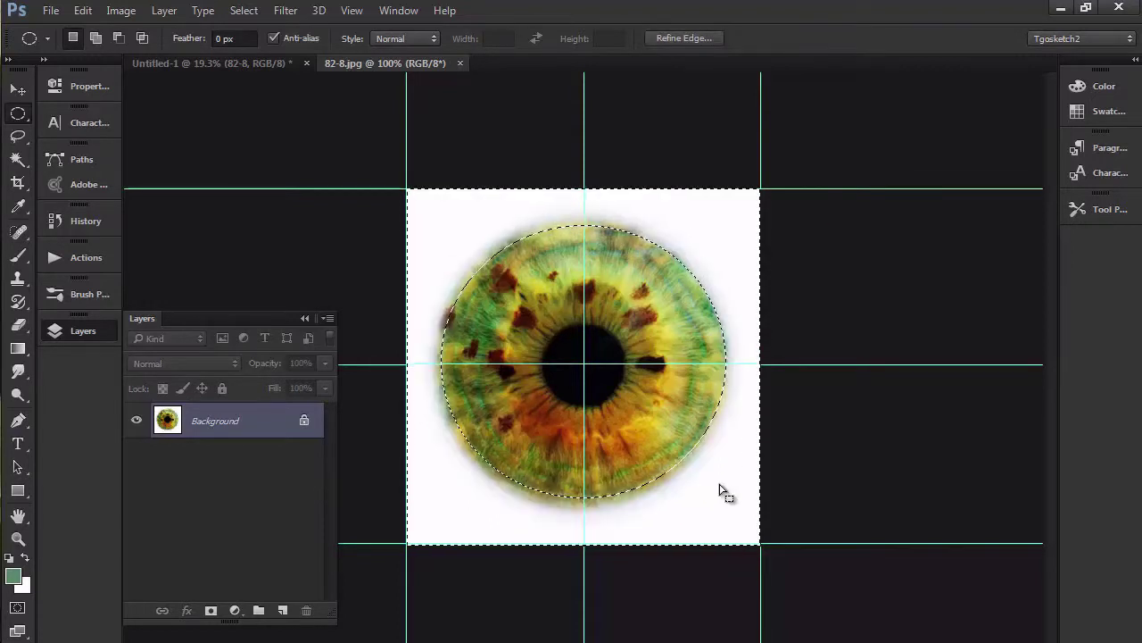
- Convert the Background into regular layer Layer 0, delete the white area around the iris, and deselect
{"action": "double_click", "coordinate": [257, 426]}
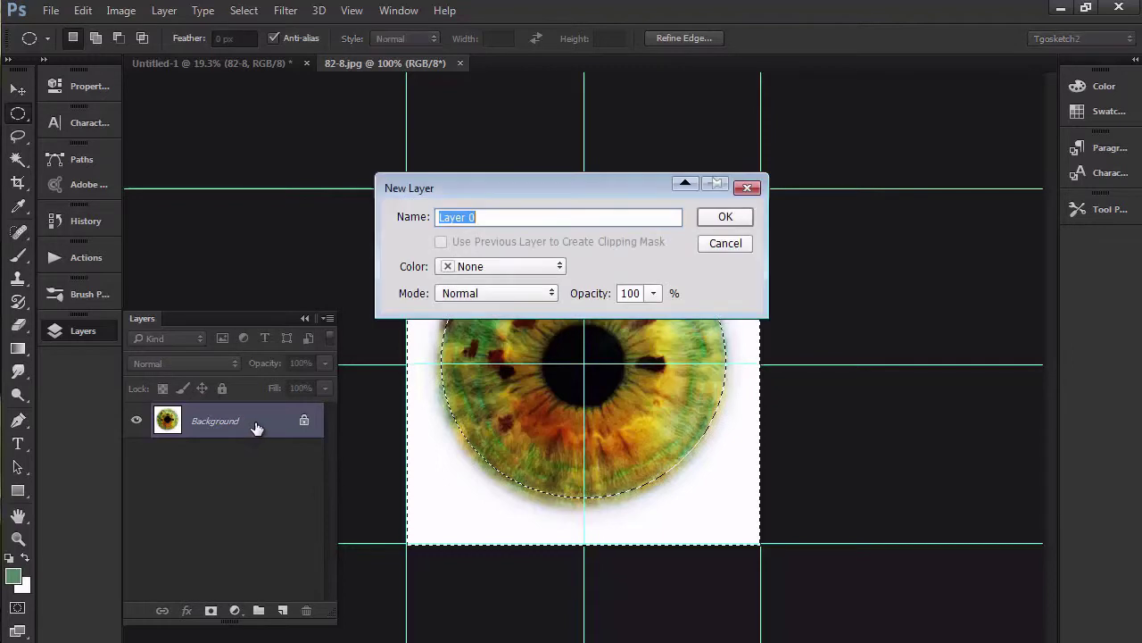
{"action": "left_click", "coordinate": [733, 214]}
{"action": "key", "text": "Delete"}
{"action": "key", "text": "ctrl+d"}
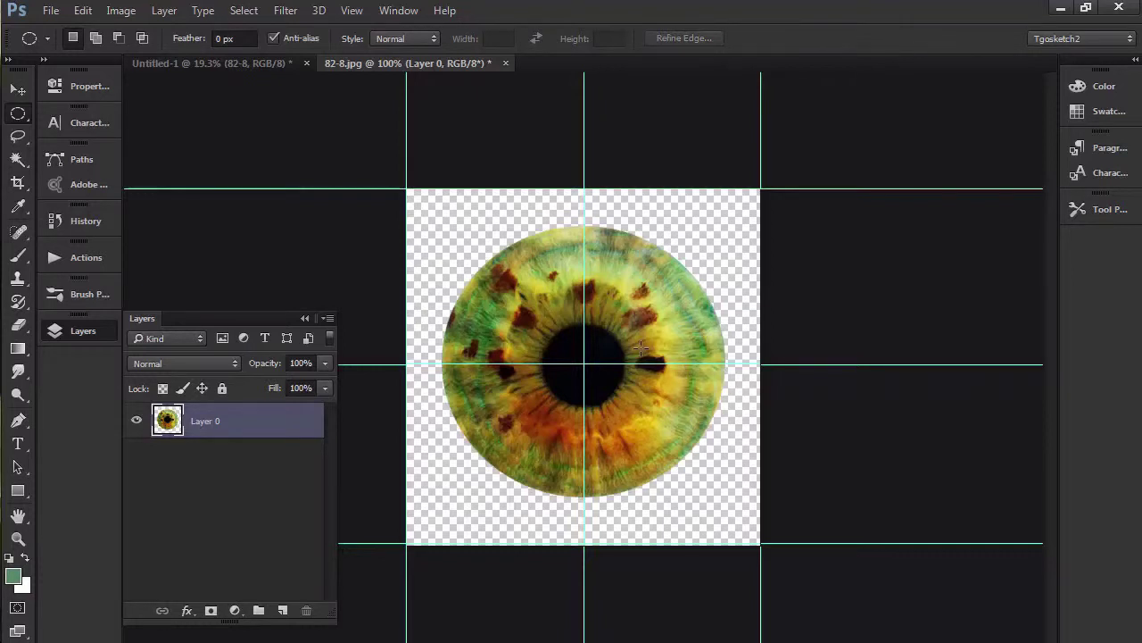
- Select the transparent area around the iris with the Magic Wand and expand the selection by 2 pixels
{"action": "key", "text": "w"}
{"action": "left_click", "coordinate": [453, 236]}
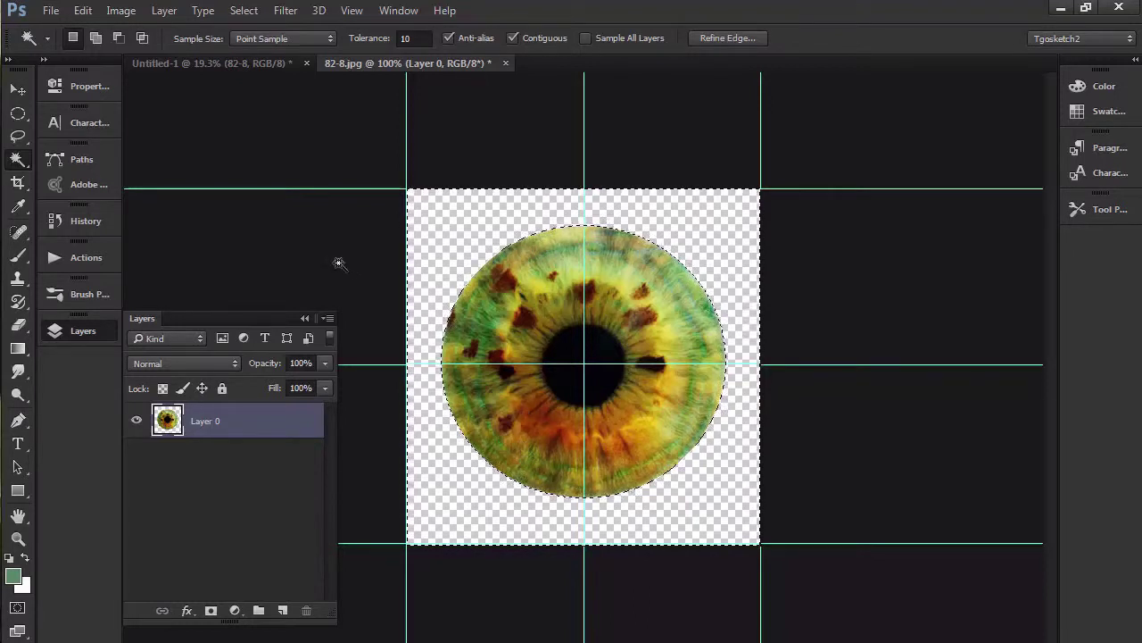
{"action": "left_click", "coordinate": [244, 10]}
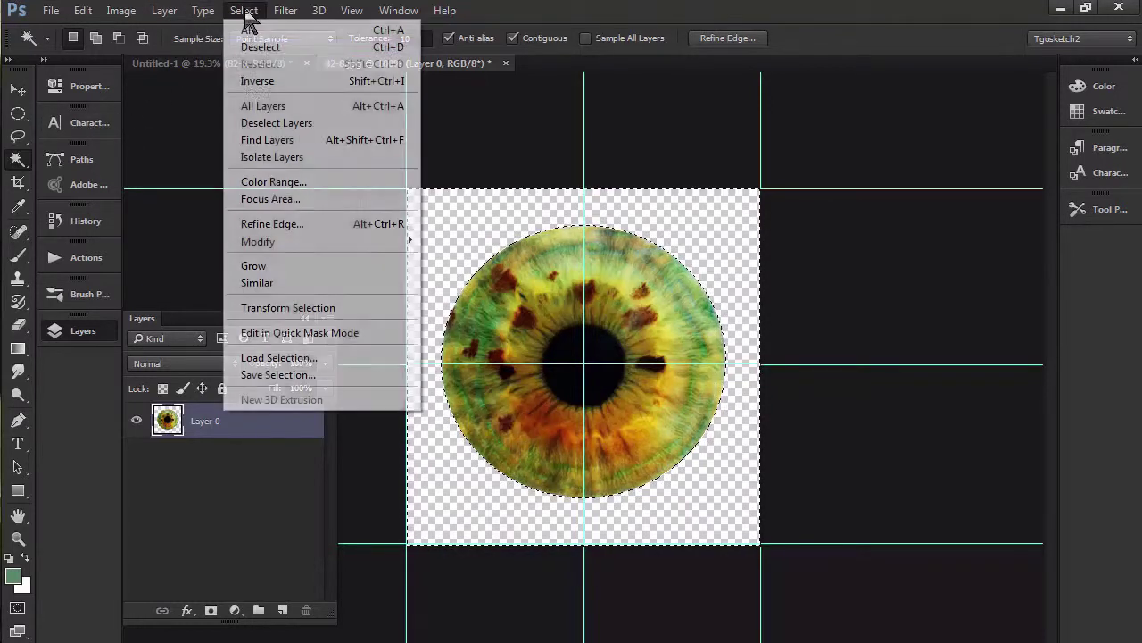
{"action": "mouse_move", "coordinate": [266, 253]}
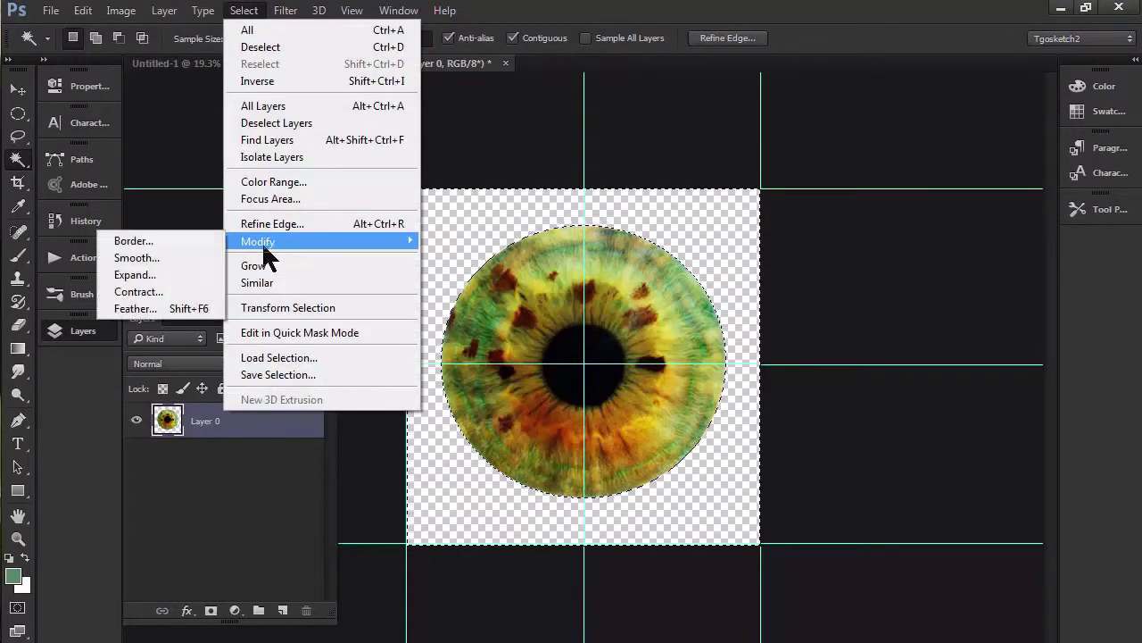
{"action": "left_click", "coordinate": [168, 275]}
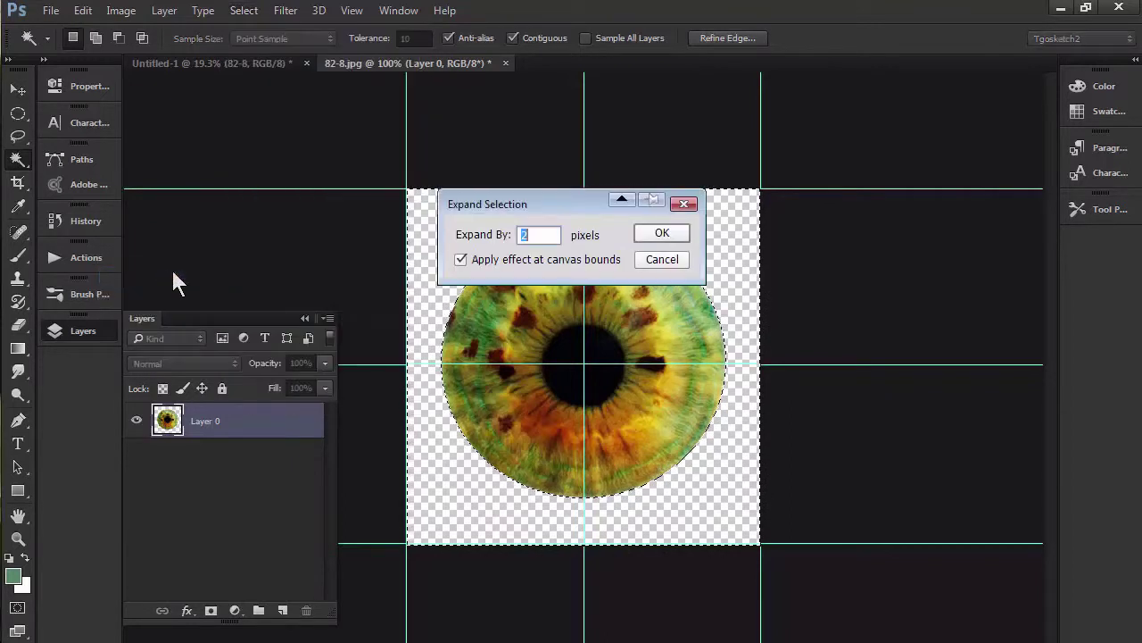
{"action": "left_click", "coordinate": [661, 235]}
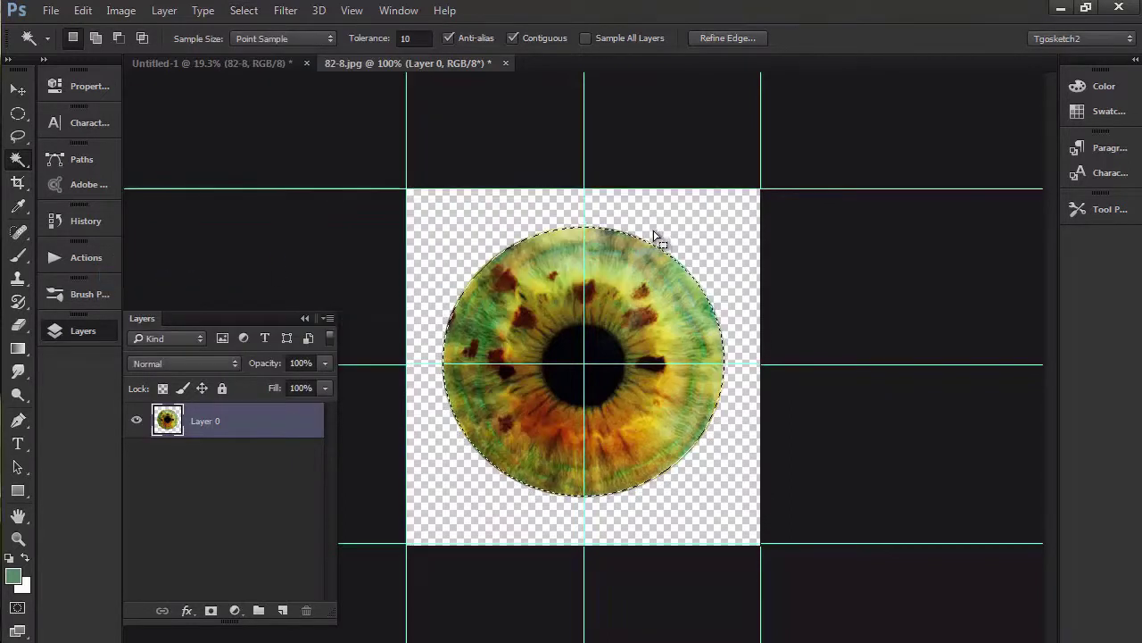
- Feather the selection around the iris with a 5-pixel radius
{"action": "left_click", "coordinate": [285, 12]}
{"action": "mouse_move", "coordinate": [243, 16]}
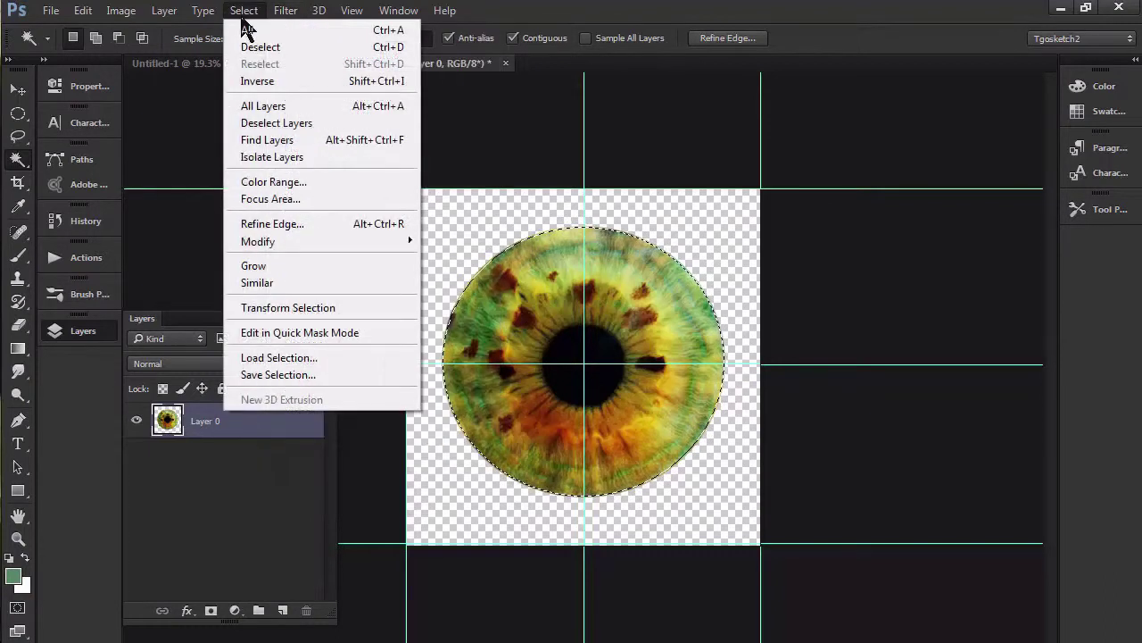
{"action": "mouse_move", "coordinate": [281, 245]}
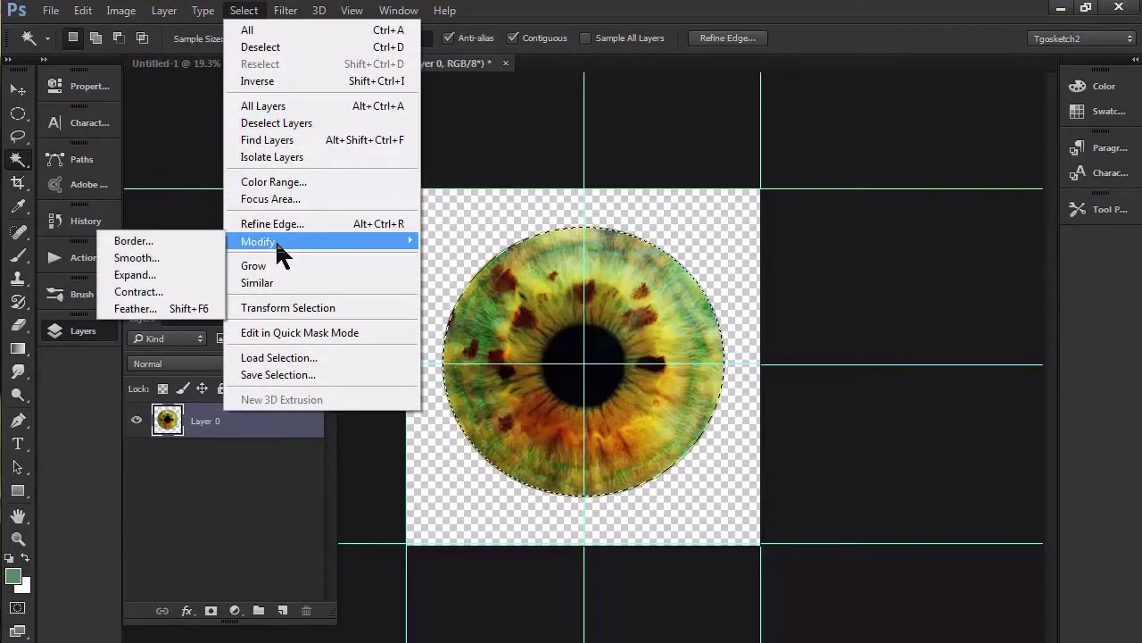
{"action": "left_click", "coordinate": [180, 313]}
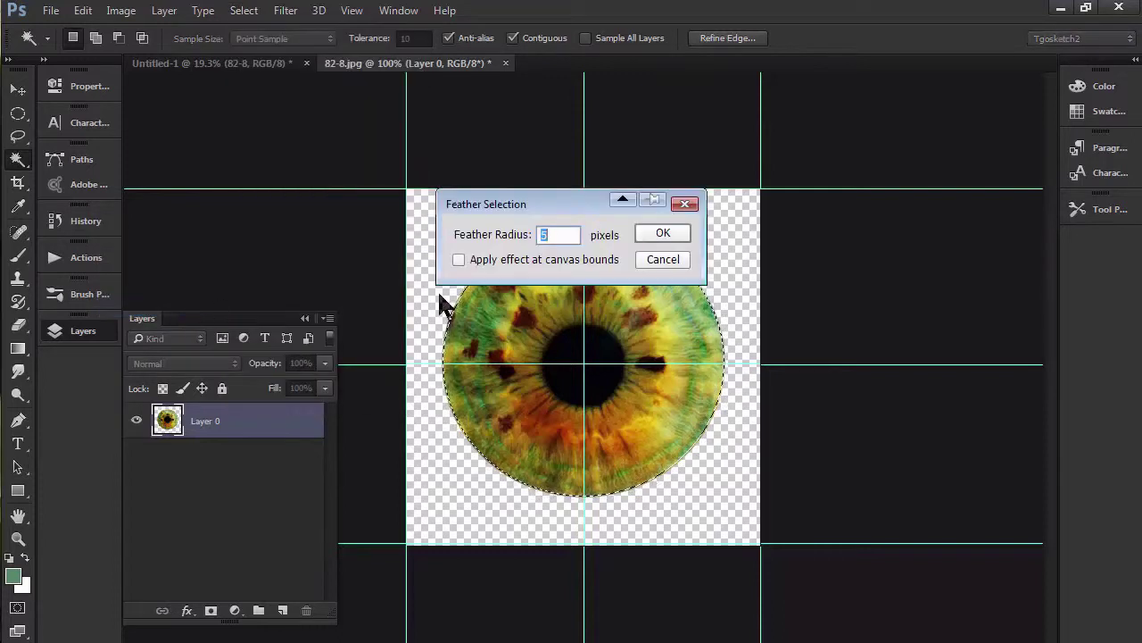
{"action": "left_click", "coordinate": [663, 234]}
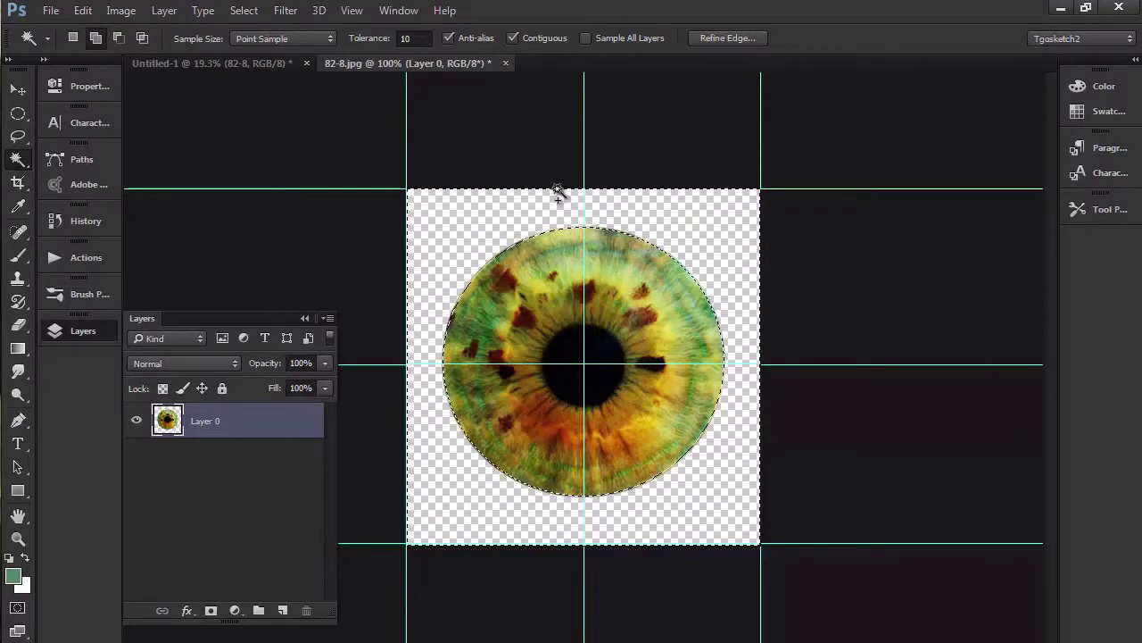
{"action": "key", "text": "shift+F6"}
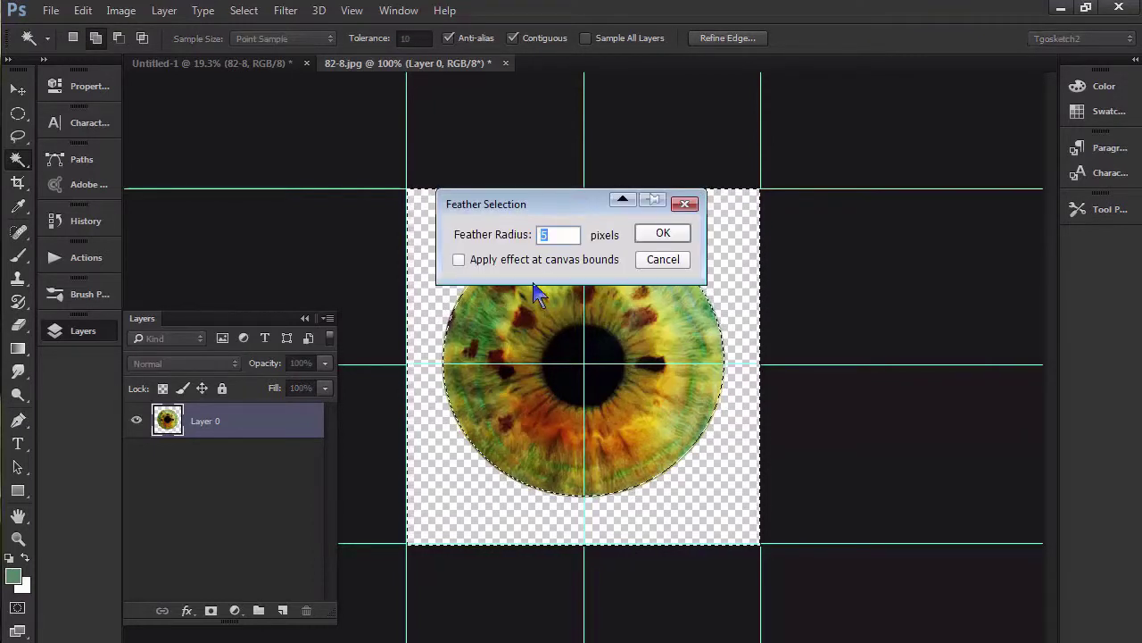
{"action": "left_click", "coordinate": [665, 236]}
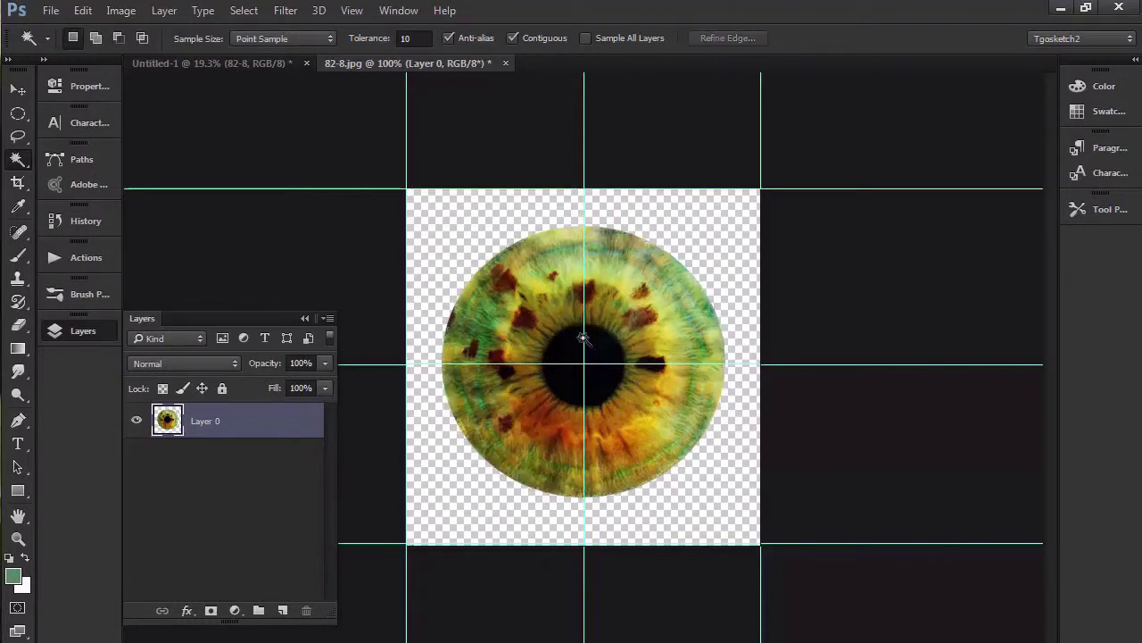
- Try to save the edited 82-8.jpg image back to its original file
{"action": "scroll", "coordinate": [583, 338], "scroll_direction": "up", "scroll_amount": 5}
{"action": "scroll", "coordinate": [583, 338], "scroll_direction": "down", "scroll_amount": 4}
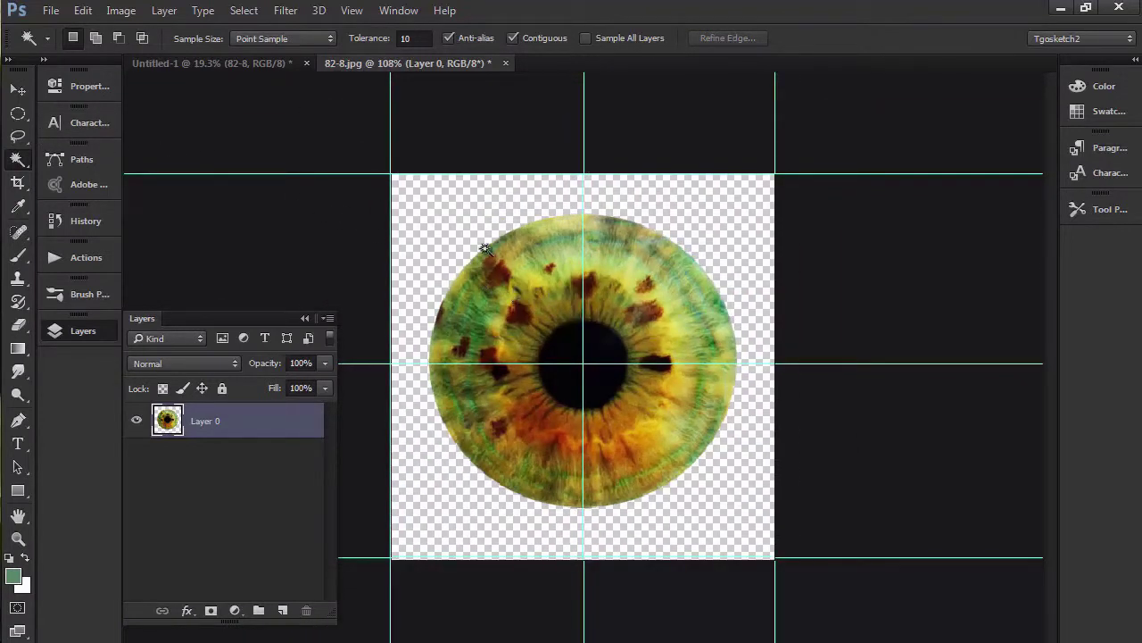
{"action": "key", "text": "ctrl+s"}
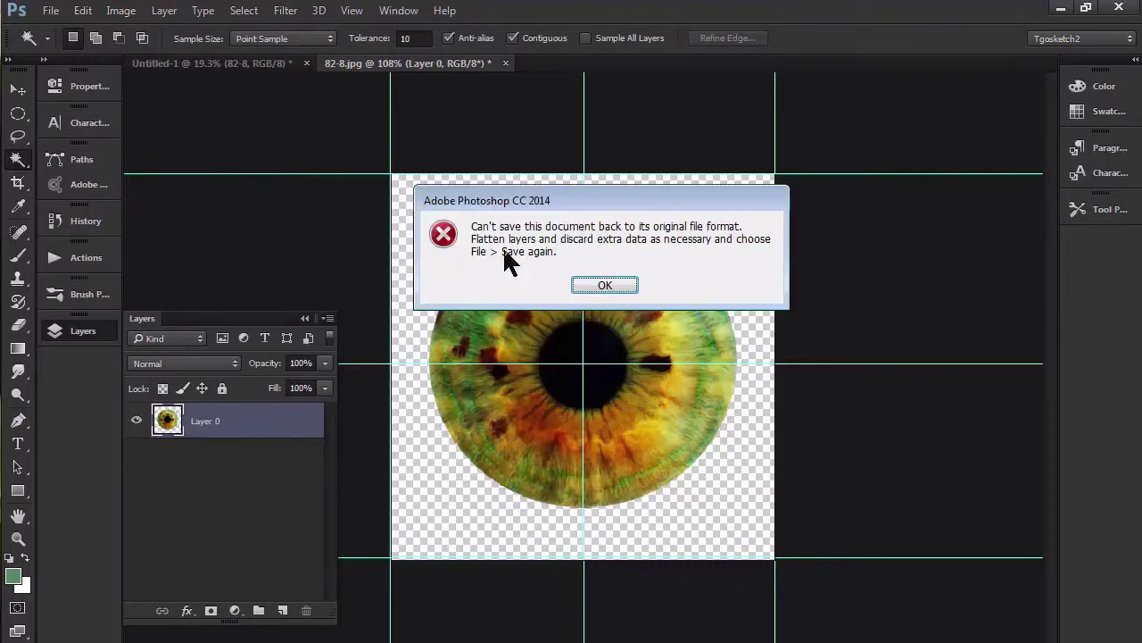
{"action": "left_click", "coordinate": [635, 285]}
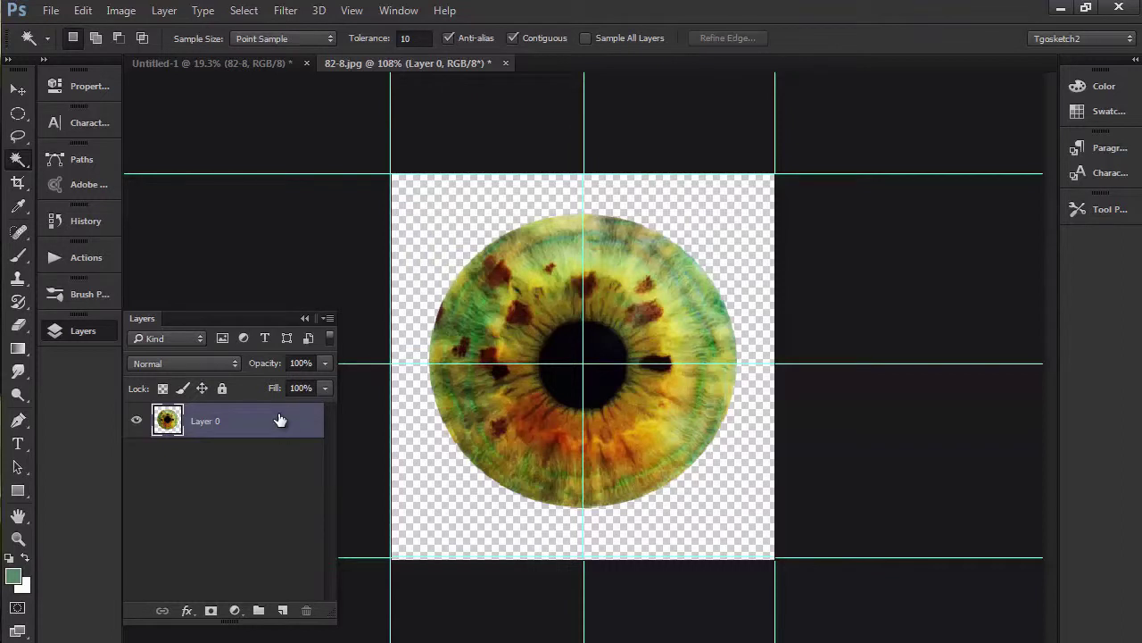
- Show the Libraries and add the iris layer to the graphics of The visitor library
{"action": "left_click", "coordinate": [407, 10]}
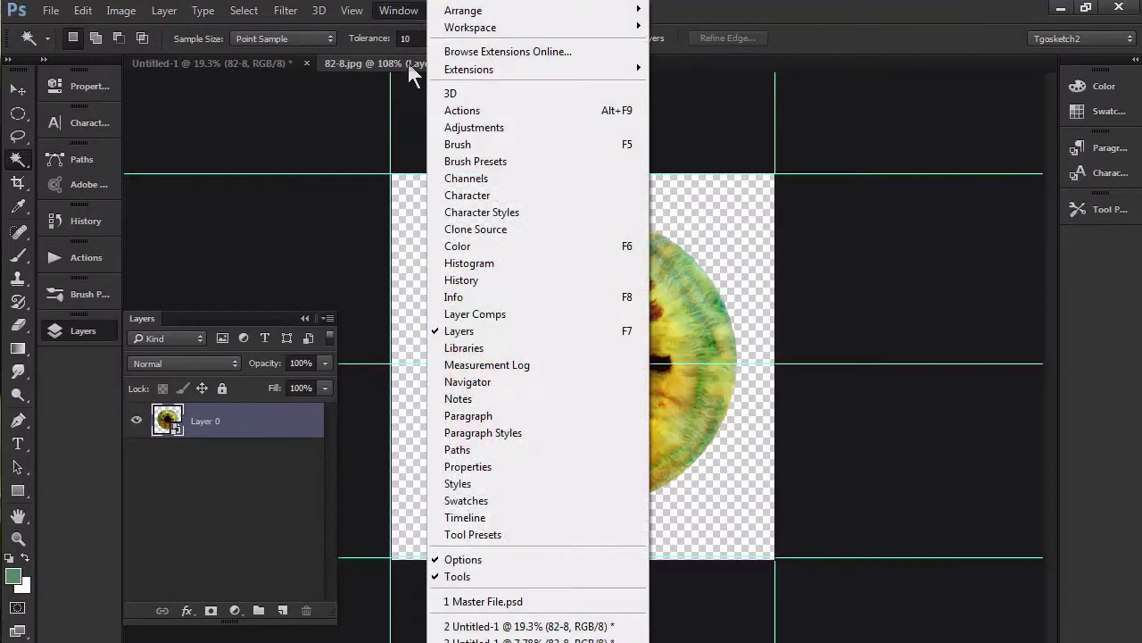
{"action": "left_click", "coordinate": [465, 347]}
{"action": "left_click", "coordinate": [939, 375]}
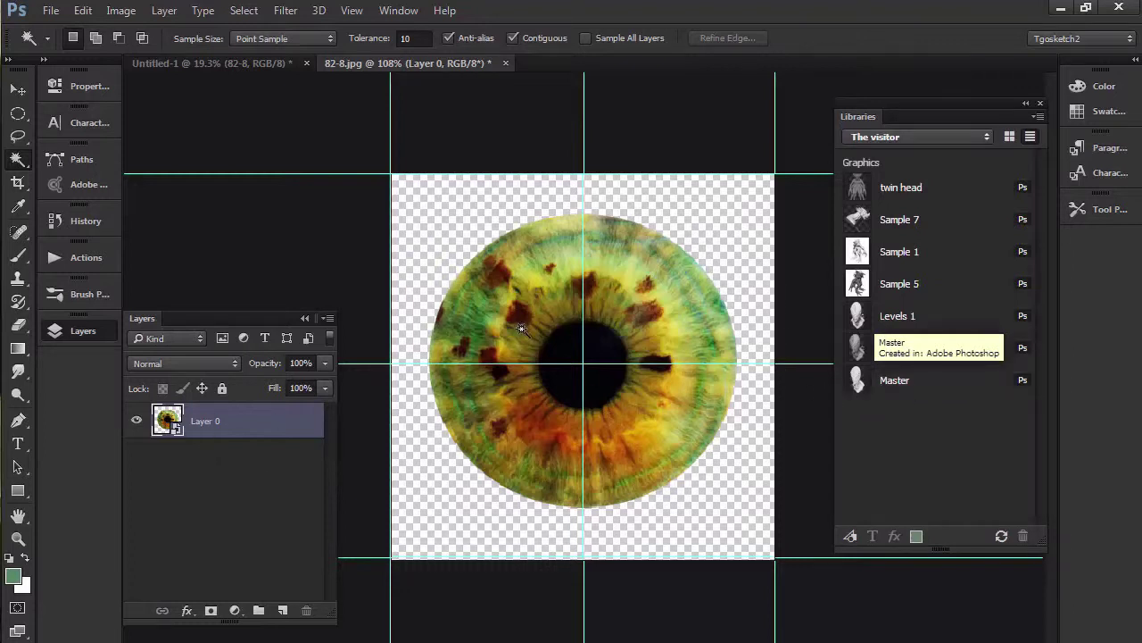
{"action": "left_click", "coordinate": [17, 90]}
{"action": "left_click_drag", "start_coordinate": [504, 305], "coordinate": [882, 416]}
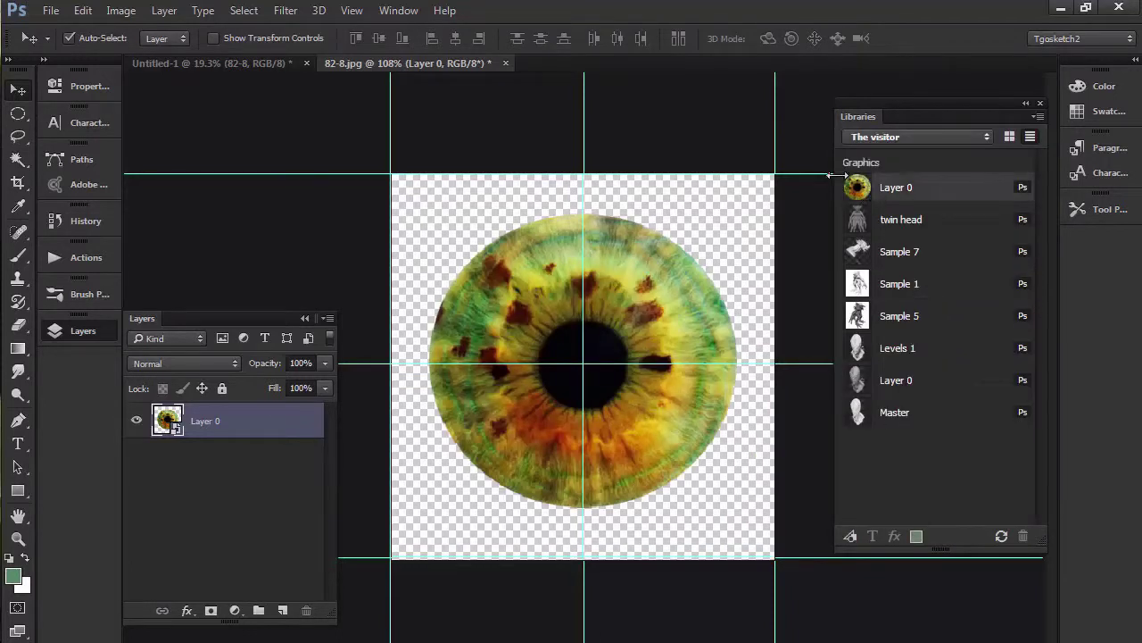
- Collapse the Libraries, close the 82-8.jpg document, and delete the 82-8 reference layer from the alien painting
{"action": "left_click", "coordinate": [1026, 104]}
{"action": "left_click_drag", "start_coordinate": [869, 110], "coordinate": [998, 82]}
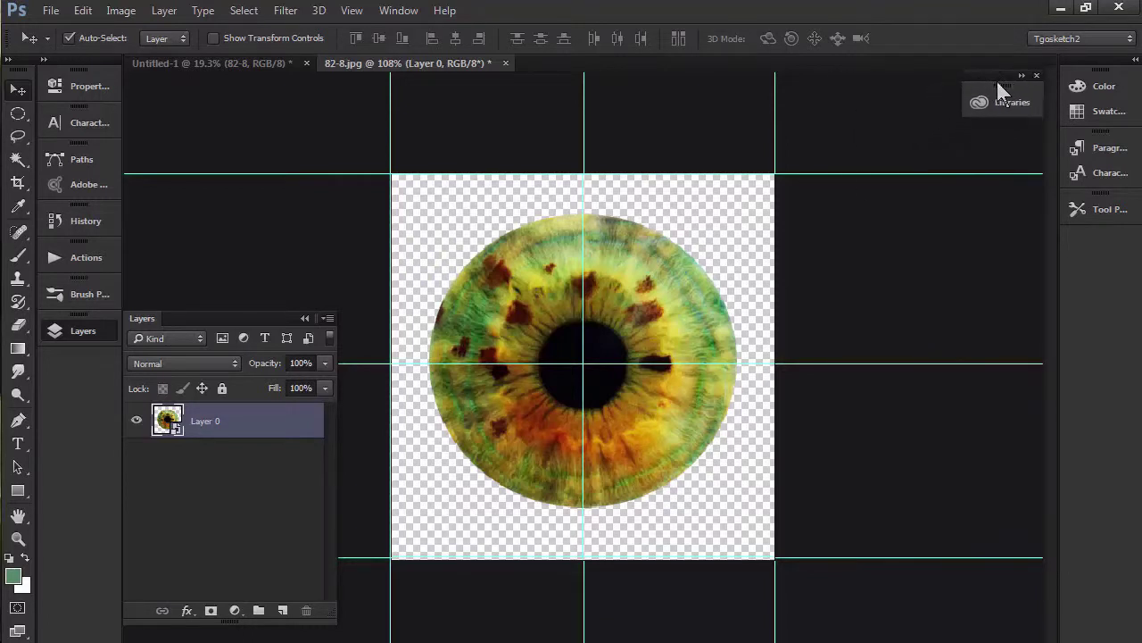
{"action": "left_click", "coordinate": [506, 62]}
{"action": "left_click", "coordinate": [580, 271]}
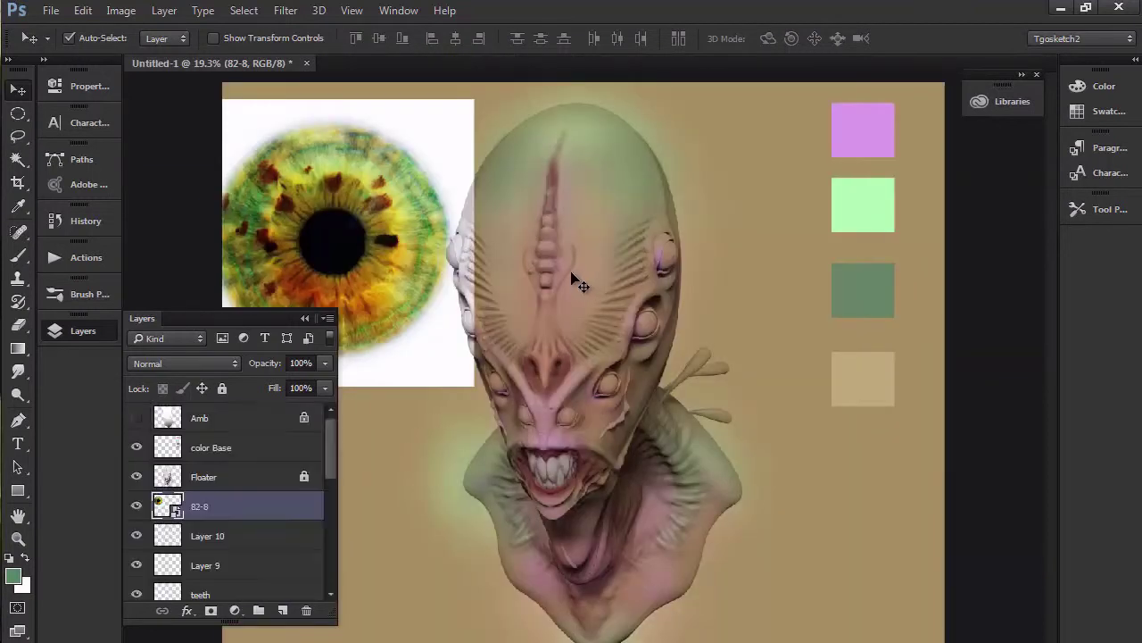
{"action": "left_click_drag", "start_coordinate": [240, 508], "coordinate": [306, 612]}
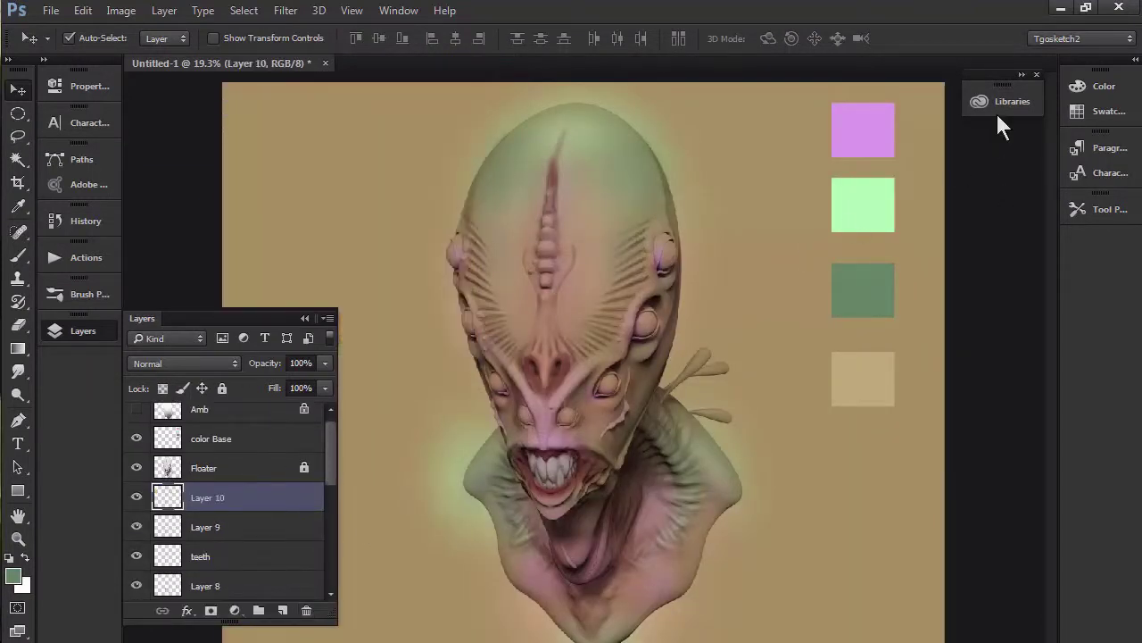
- Place the iris graphic from The visitor library into the painting and stack its layer above Floater
{"action": "left_click", "coordinate": [1006, 102]}
{"action": "left_click_drag", "start_coordinate": [760, 161], "coordinate": [407, 382]}
{"action": "scroll", "coordinate": [450, 379], "scroll_direction": "up", "scroll_amount": 6}
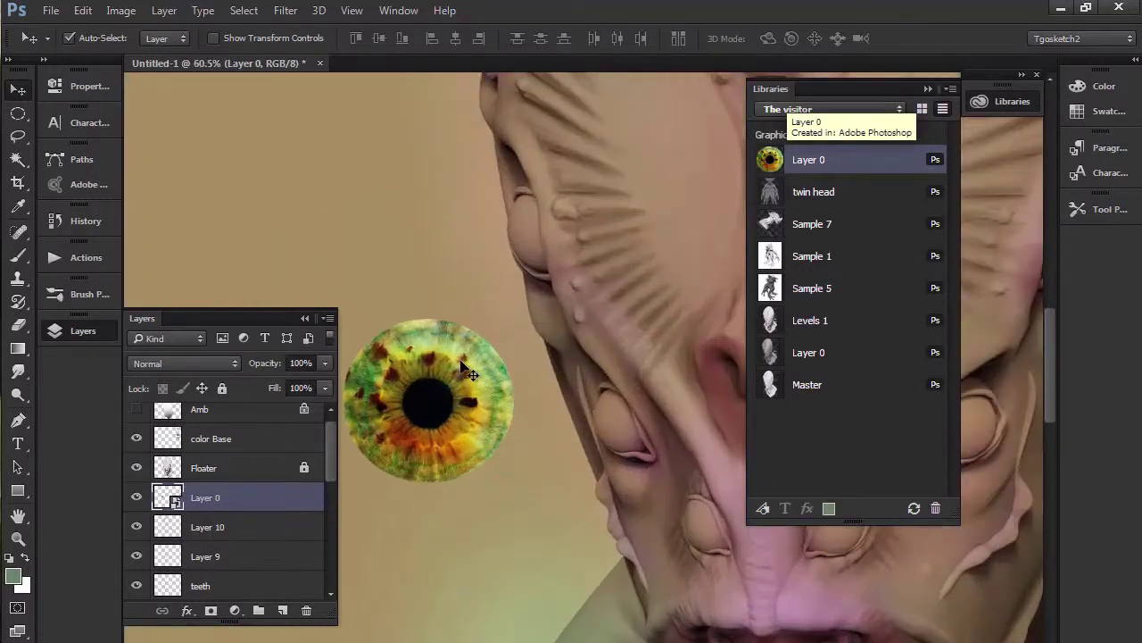
{"action": "left_click_drag", "start_coordinate": [477, 331], "coordinate": [511, 401]}
{"action": "left_click_drag", "start_coordinate": [406, 453], "coordinate": [316, 467]}
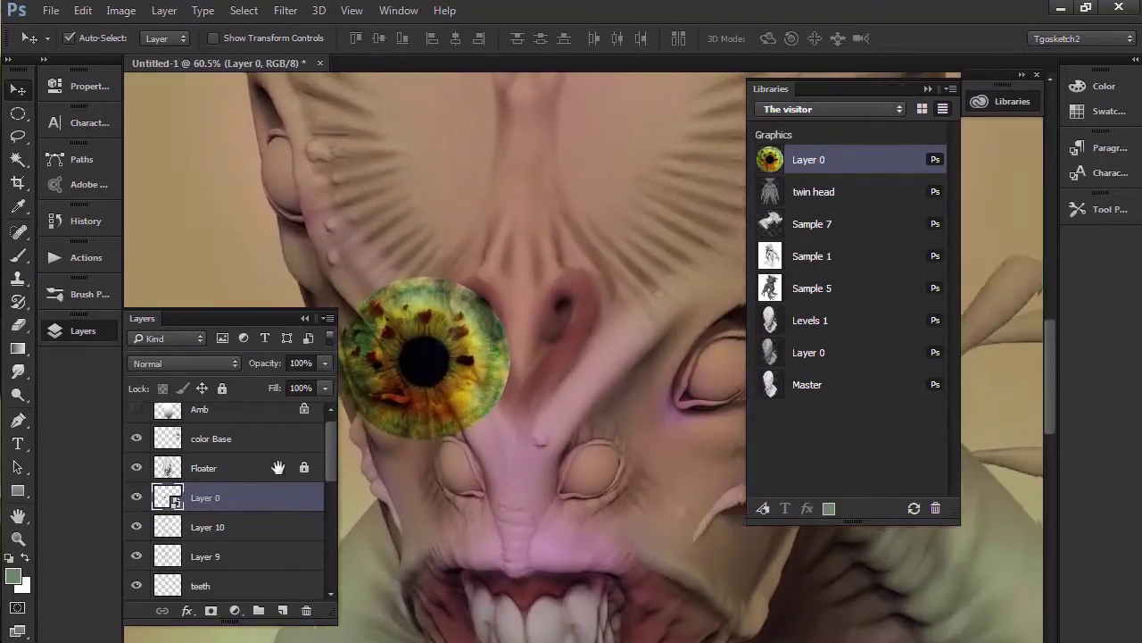
{"action": "left_click_drag", "start_coordinate": [230, 503], "coordinate": [246, 453]}
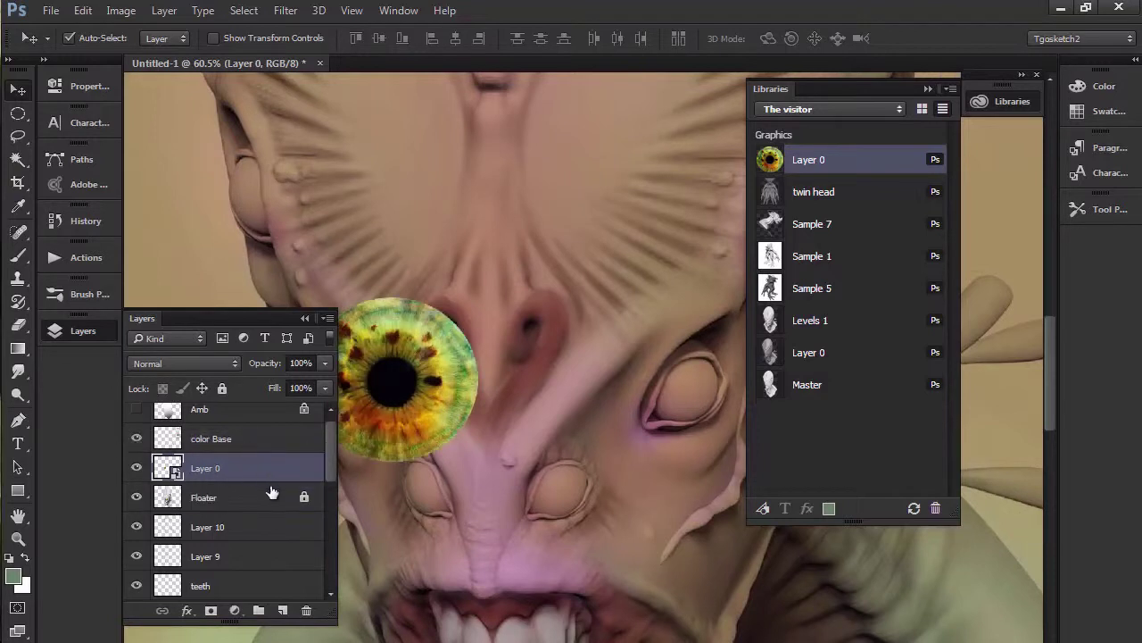
- Move the iris onto the eye beside the nostril and scale it to about 10.7% to cover the eyeball
{"action": "left_click_drag", "start_coordinate": [195, 253], "coordinate": [117, 246]}
{"action": "left_click_drag", "start_coordinate": [367, 362], "coordinate": [659, 393]}
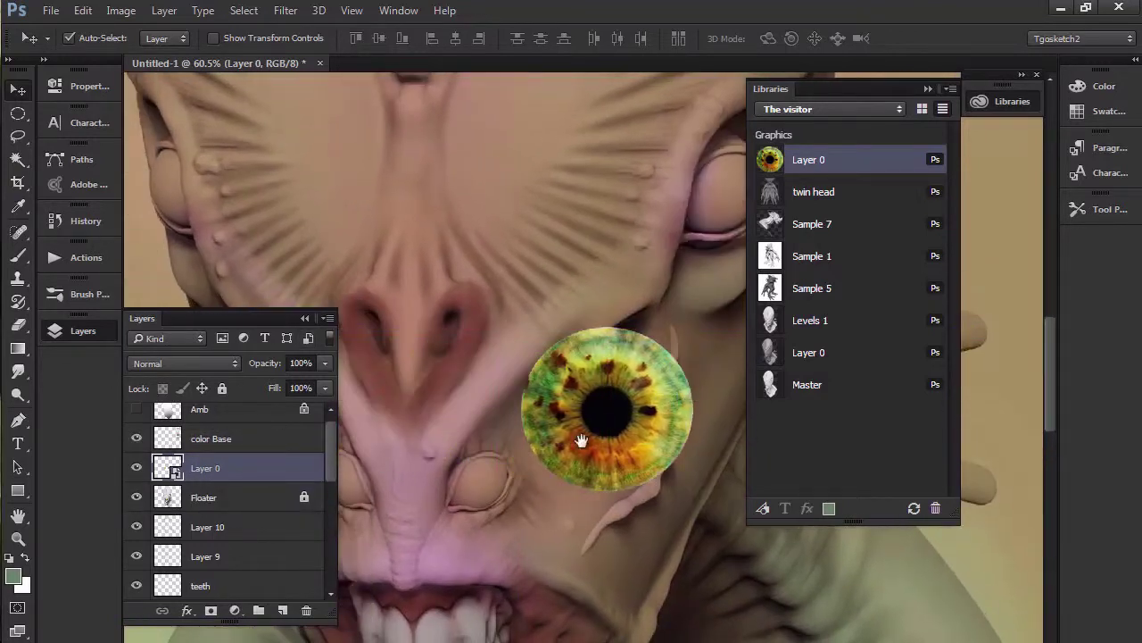
{"action": "left_click_drag", "start_coordinate": [528, 495], "coordinate": [442, 546]}
{"action": "key", "text": "ctrl+t"}
{"action": "left_click_drag", "start_coordinate": [481, 473], "coordinate": [507, 464]}
{"action": "left_click_drag", "start_coordinate": [462, 364], "coordinate": [522, 426]}
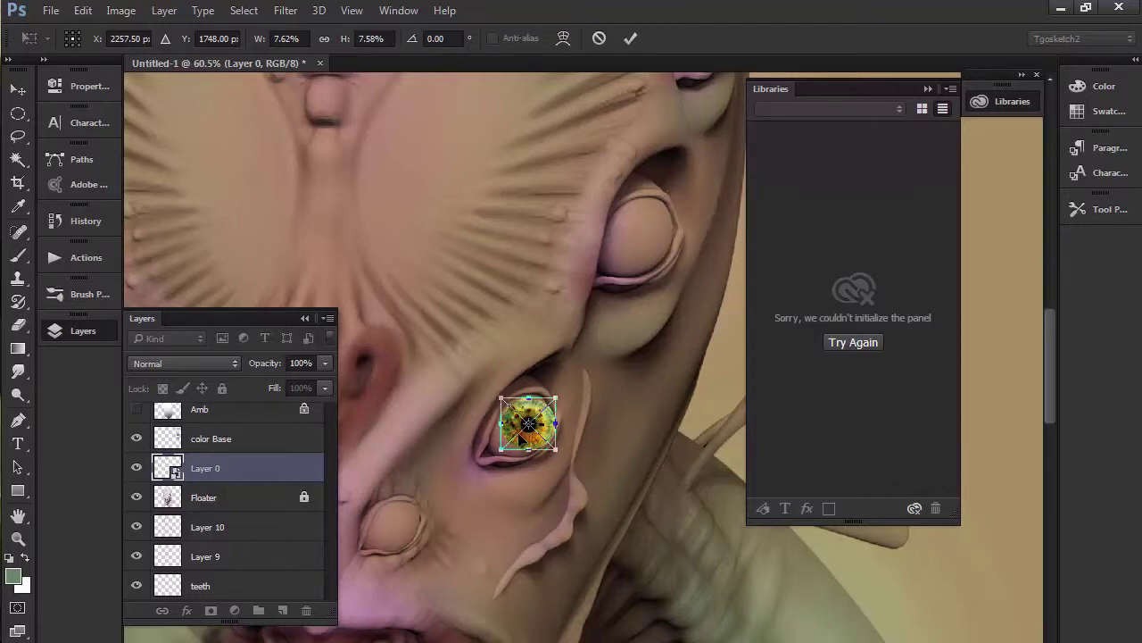
{"action": "left_click_drag", "start_coordinate": [496, 394], "coordinate": [479, 386]}
{"action": "left_click_drag", "start_coordinate": [513, 427], "coordinate": [502, 437]}
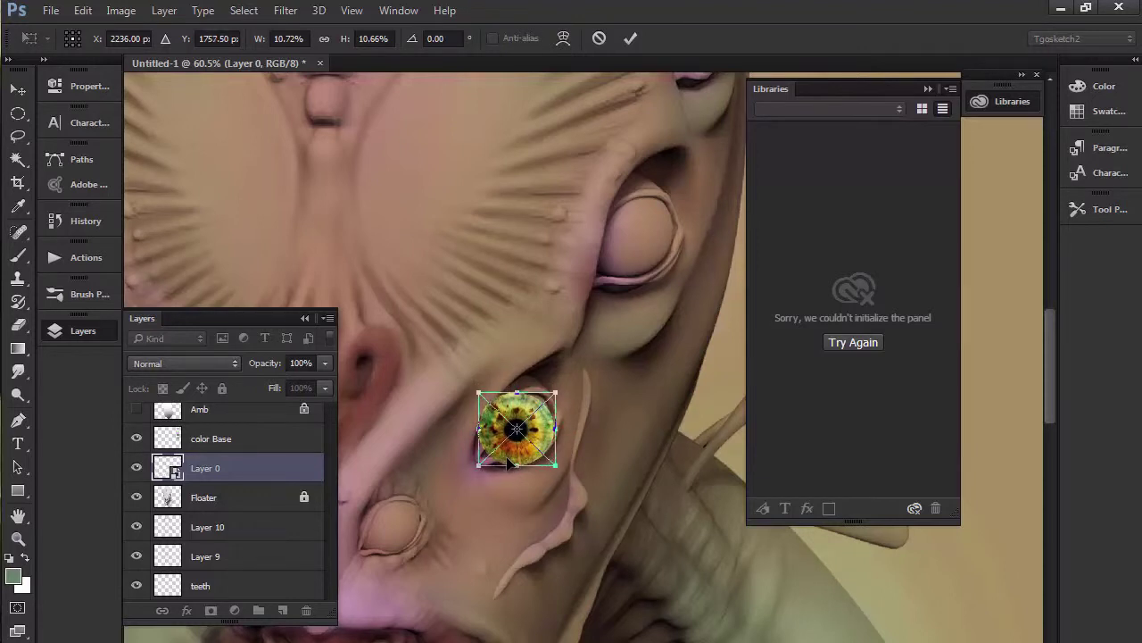
- Nudge the iris over the eyeball to about X 2249 px, Y 1759.5 px
{"action": "key", "text": "Right"}
{"action": "key", "text": "Right"}
{"action": "key", "text": "Right"}
{"action": "key", "text": "Right"}
{"action": "key", "text": "Right"}
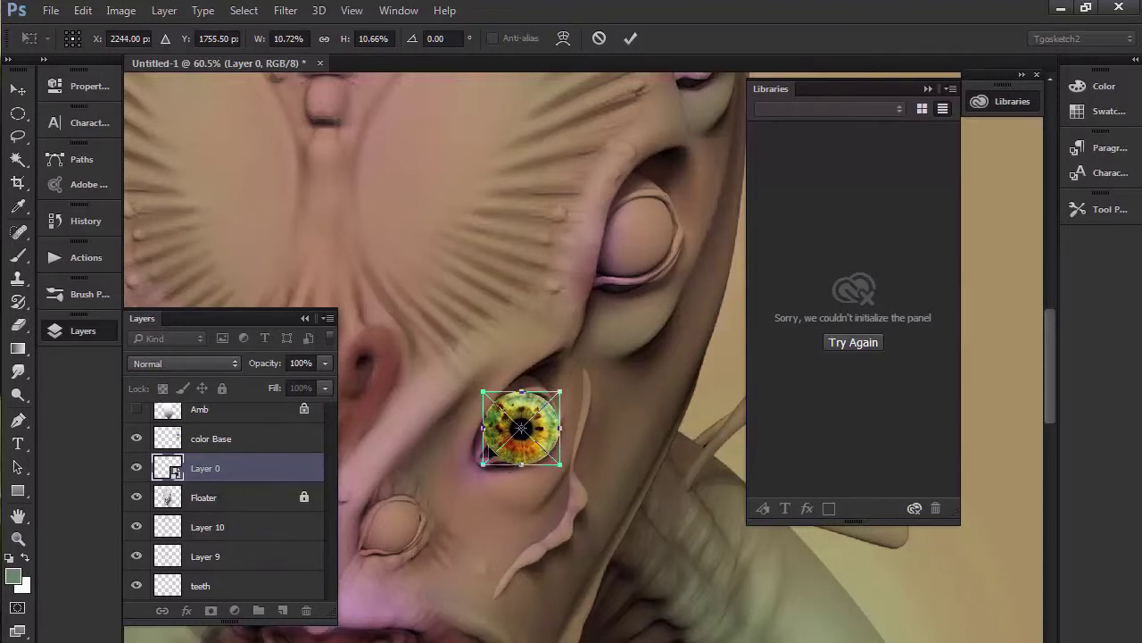
{"action": "left_click_drag", "start_coordinate": [487, 457], "coordinate": [490, 455]}
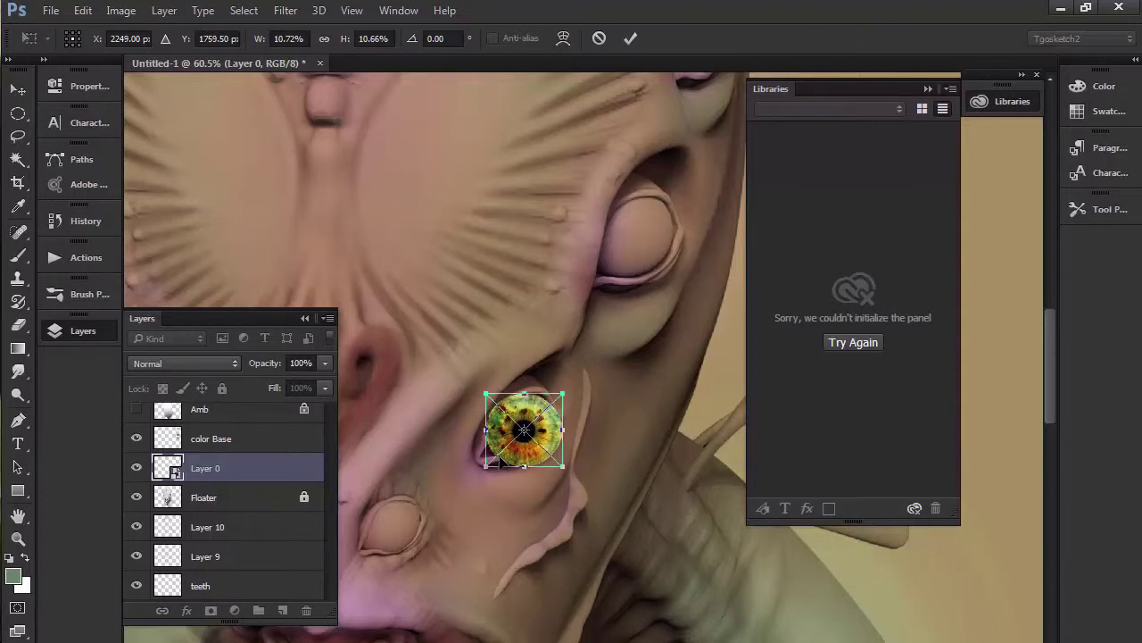
- Warp the iris with a custom mesh, shifting the pupil outward and pulling in the corners to follow the eyeball's curvature
{"action": "right_click", "coordinate": [502, 434]}
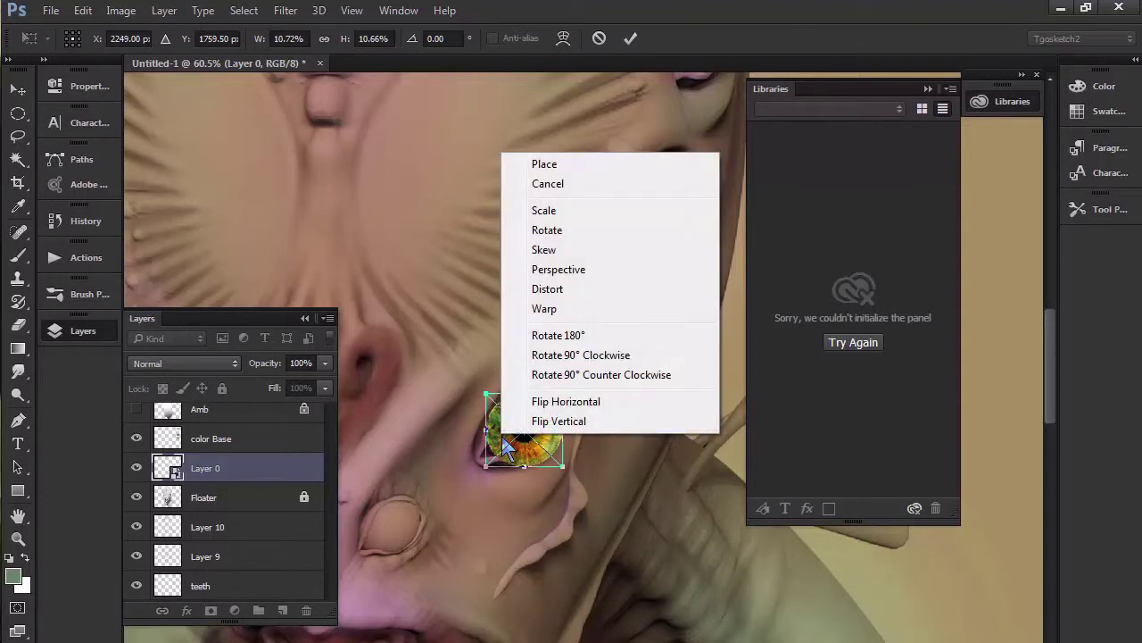
{"action": "left_click", "coordinate": [544, 310]}
{"action": "left_click_drag", "start_coordinate": [527, 433], "coordinate": [532, 436]}
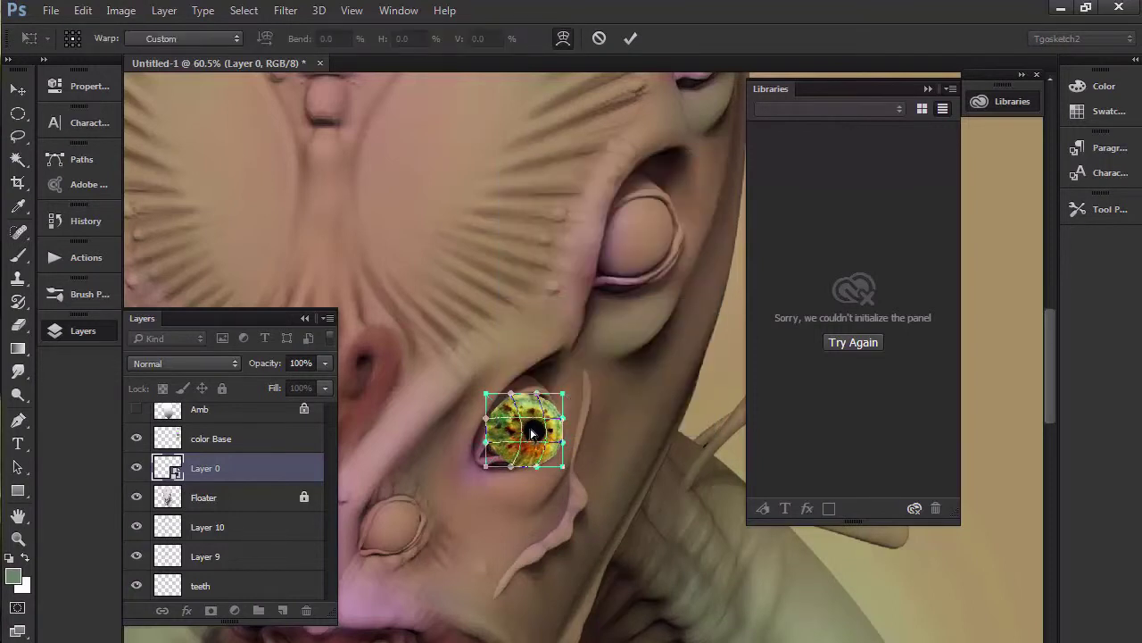
{"action": "left_click_drag", "start_coordinate": [563, 397], "coordinate": [558, 391]}
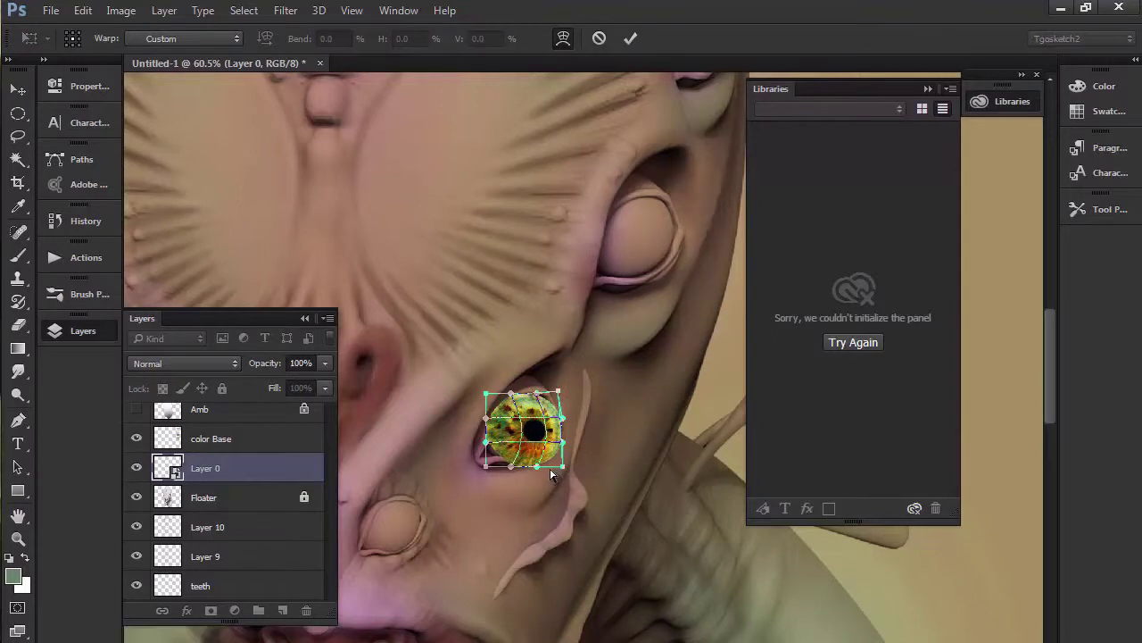
{"action": "left_click_drag", "start_coordinate": [560, 470], "coordinate": [540, 469]}
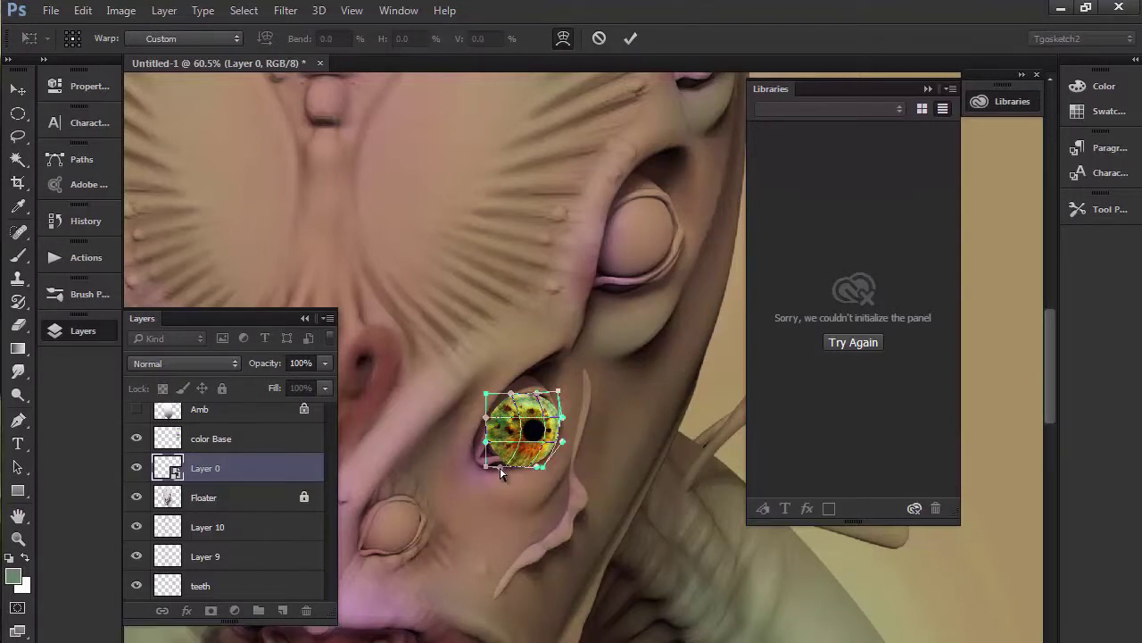
{"action": "left_click_drag", "start_coordinate": [487, 394], "coordinate": [555, 392]}
{"action": "left_click_drag", "start_coordinate": [486, 466], "coordinate": [491, 466]}
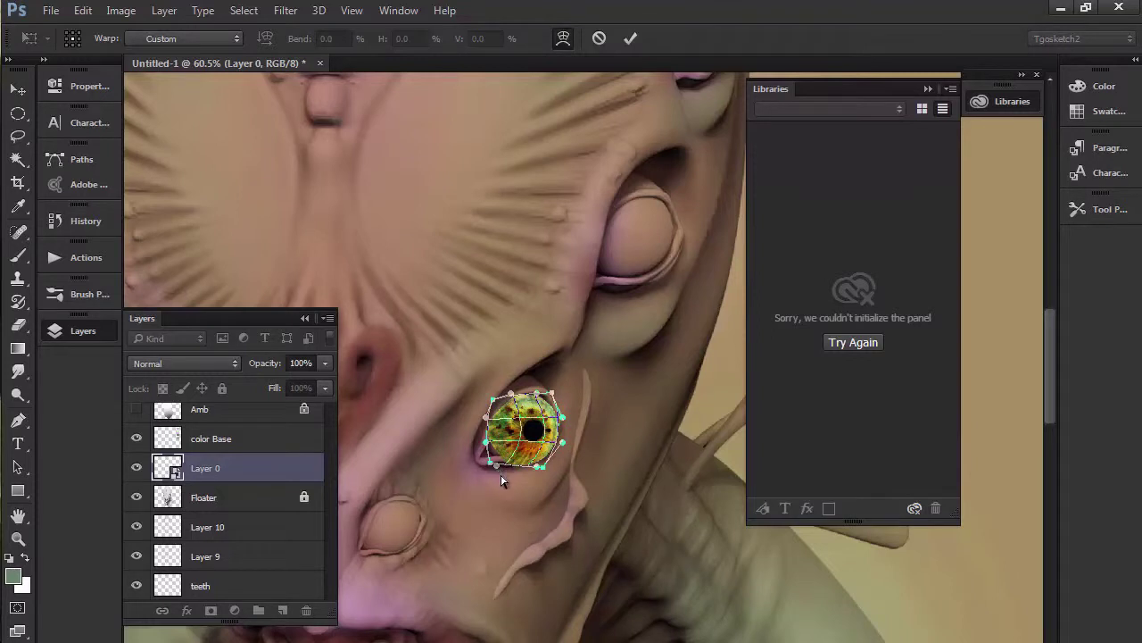
{"action": "key", "text": "Return"}
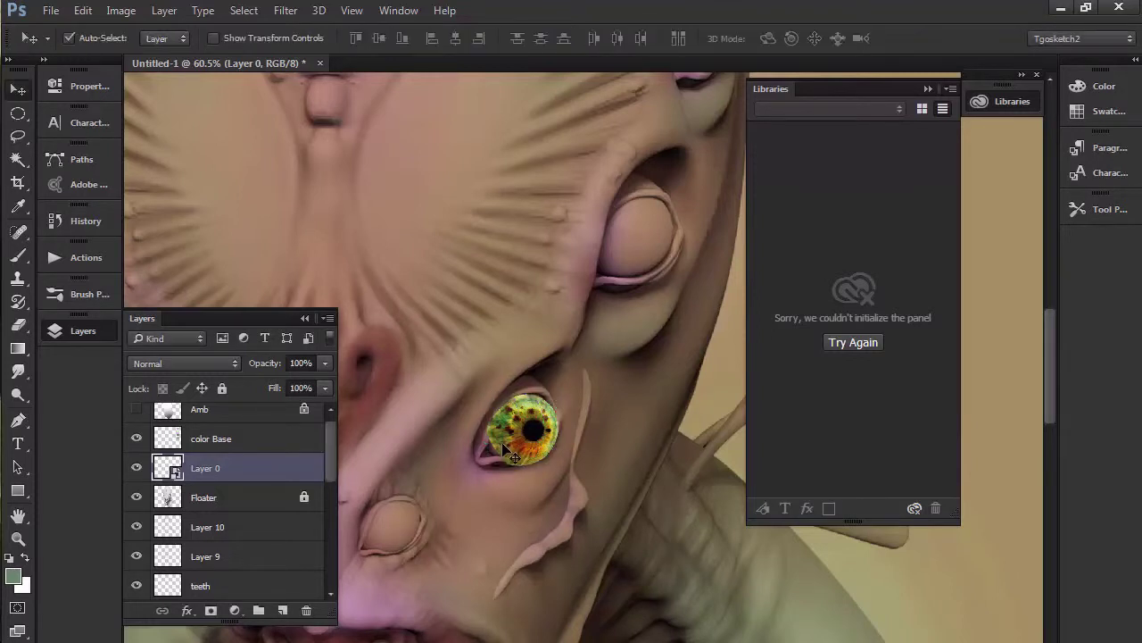
- Shift the warped iris slightly up and toward the nose so it sits between the eyelids
{"action": "left_click_drag", "start_coordinate": [505, 452], "coordinate": [504, 416]}
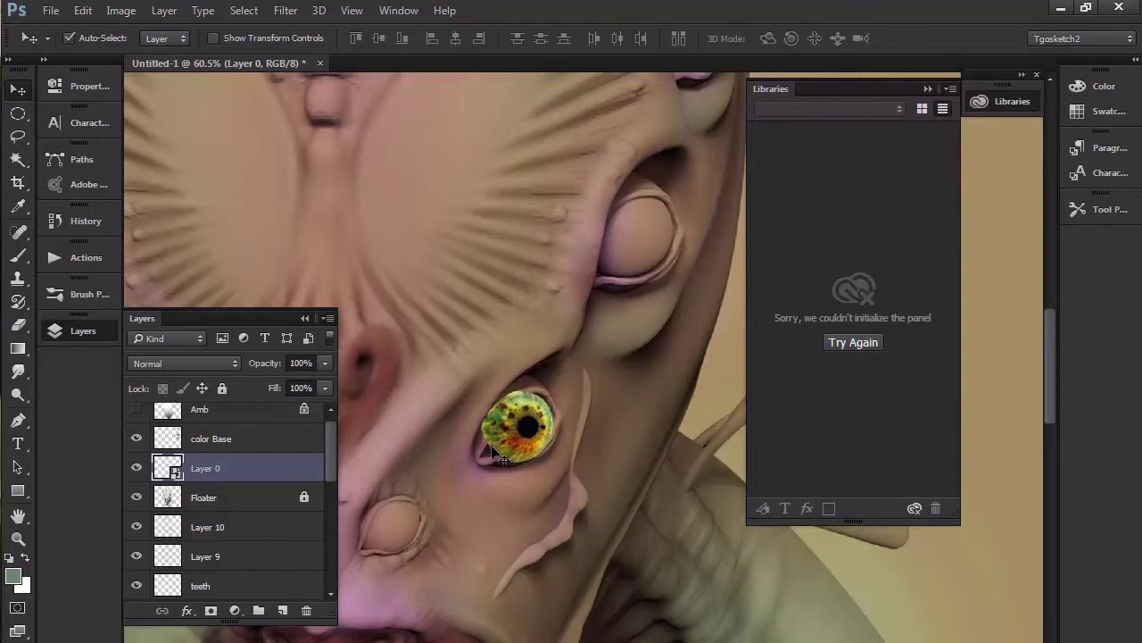
{"action": "left_click_drag", "start_coordinate": [497, 472], "coordinate": [501, 432]}
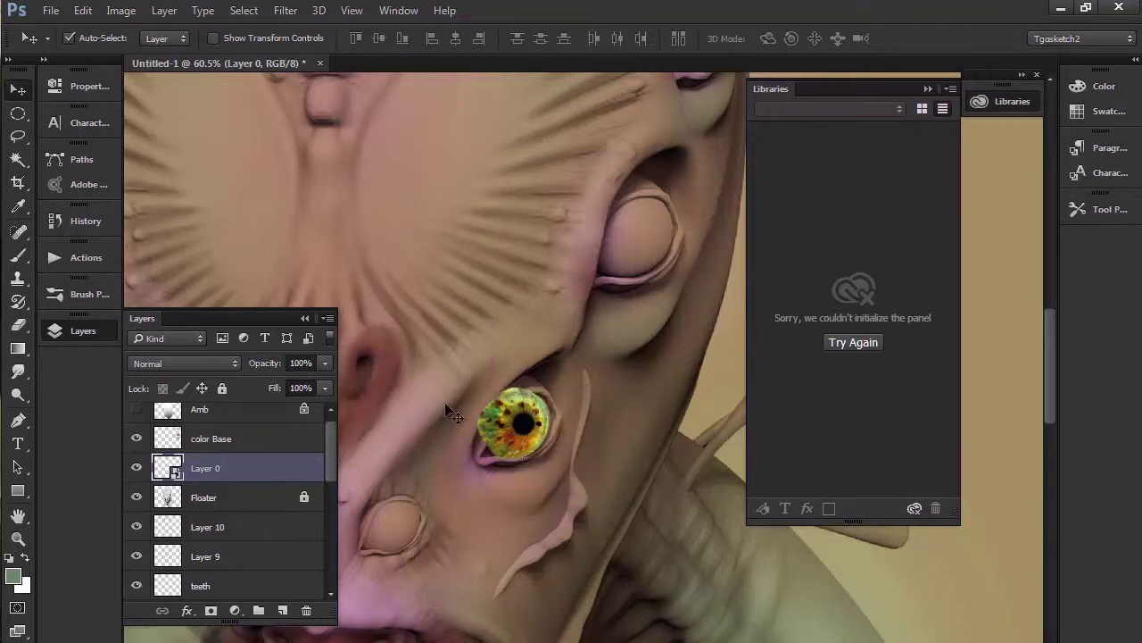
{"action": "scroll", "coordinate": [441, 532], "scroll_direction": "down", "scroll_amount": 5}
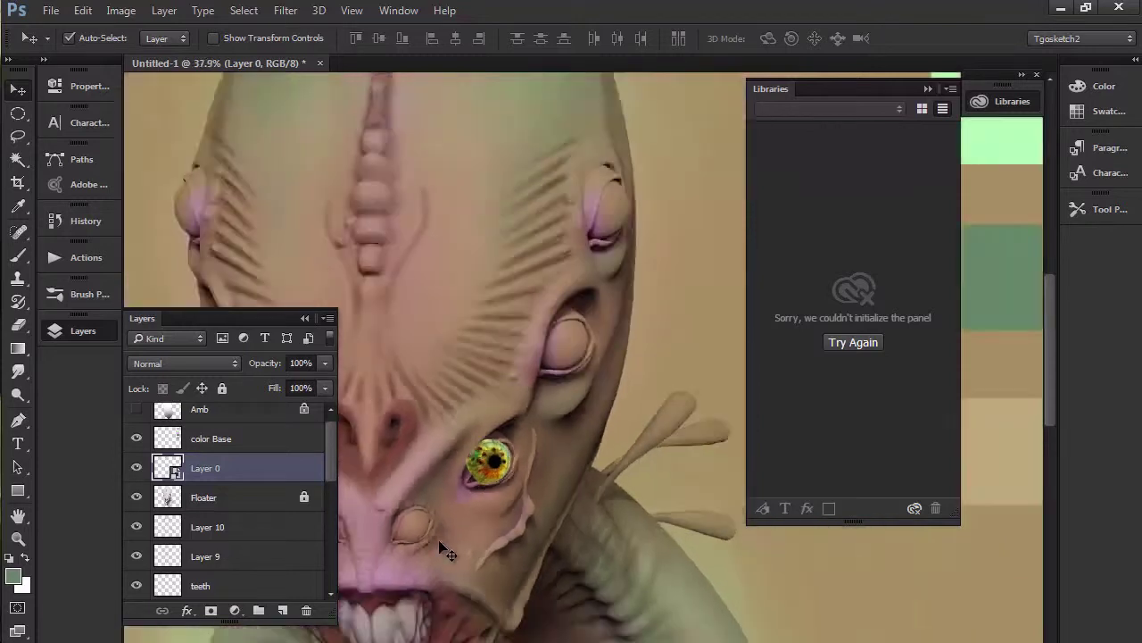
{"action": "scroll", "coordinate": [438, 547], "scroll_direction": "up", "scroll_amount": 3}
{"action": "scroll", "coordinate": [536, 406], "scroll_direction": "up", "scroll_amount": 3}
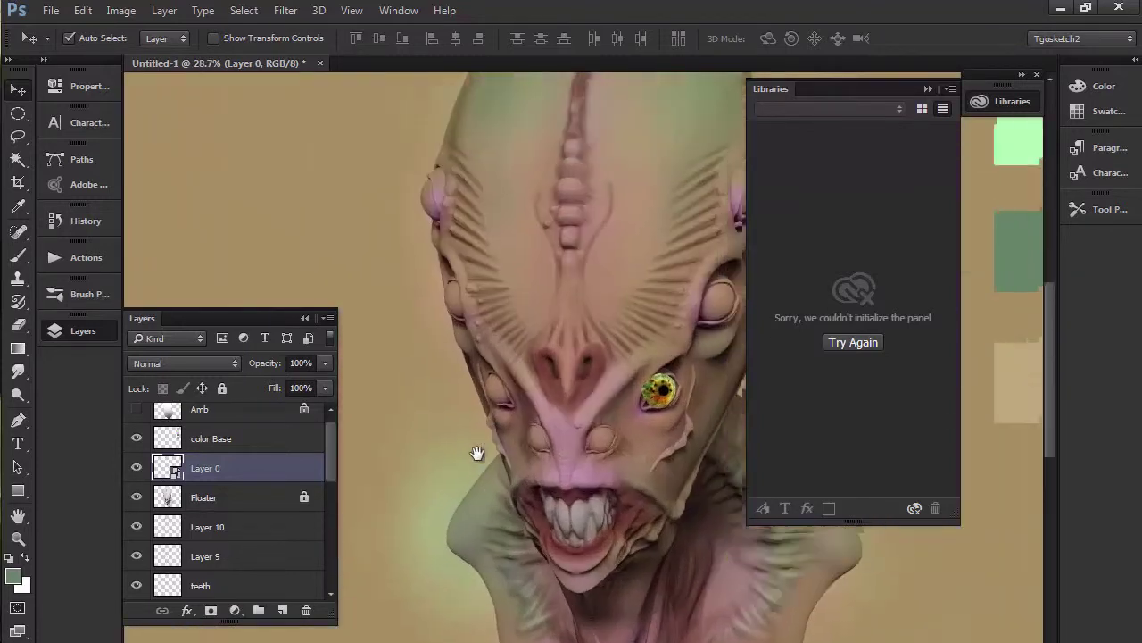
{"action": "scroll", "coordinate": [578, 534], "scroll_direction": "up", "scroll_amount": 5}
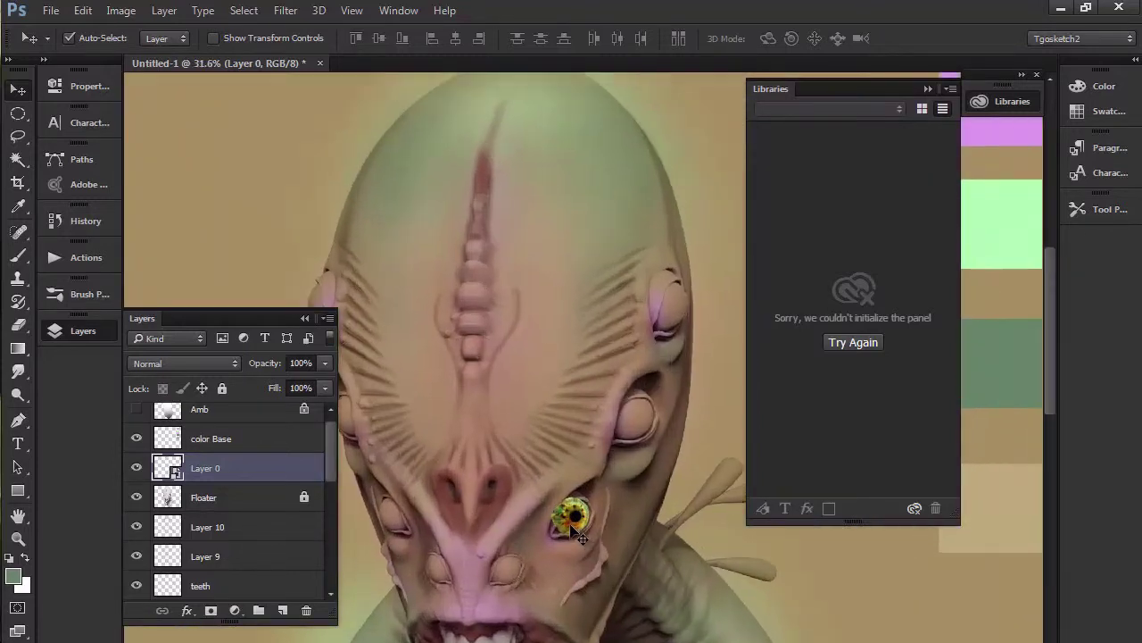
{"action": "left_click_drag", "start_coordinate": [576, 526], "coordinate": [583, 524]}
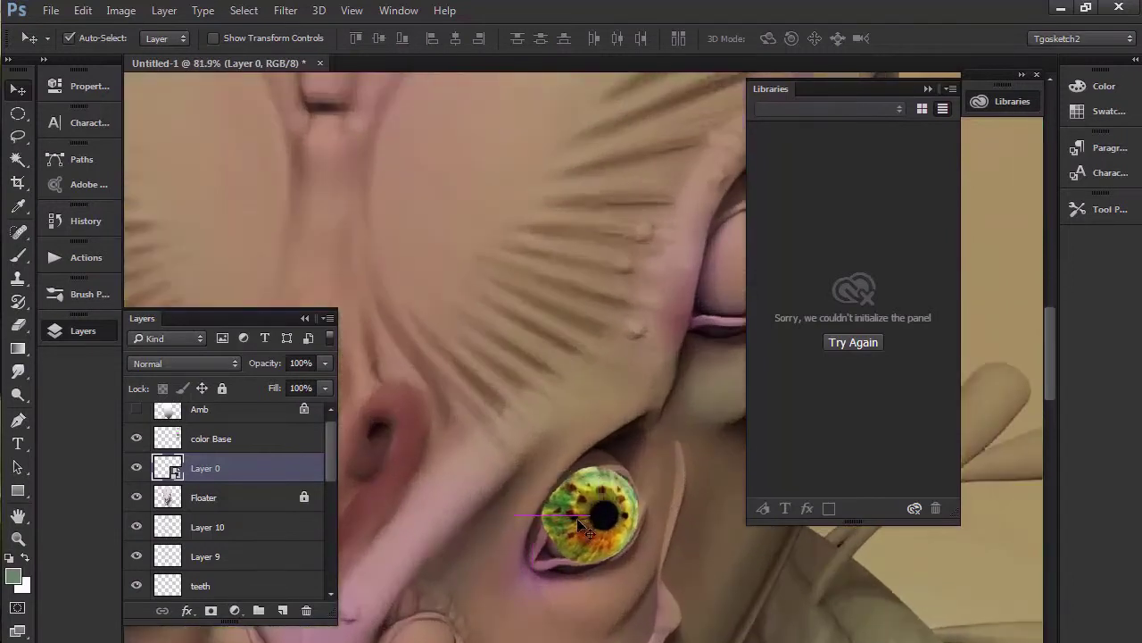
- Add a new layer clipped to the iris layer and set the Brush opacity to 35%
{"action": "left_click", "coordinate": [282, 610]}
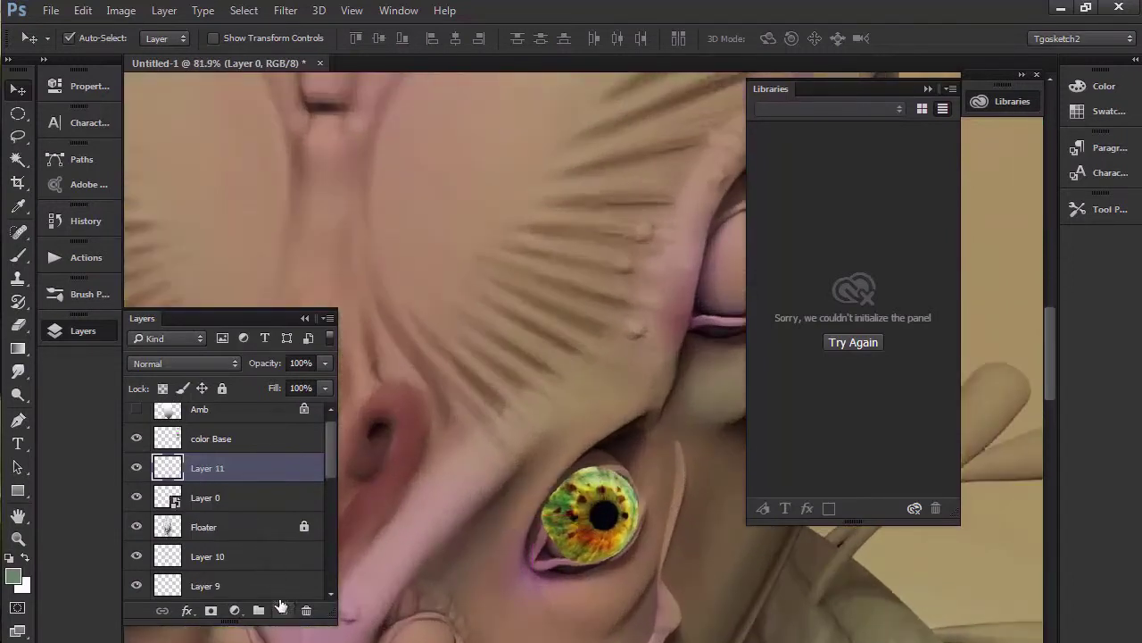
{"action": "left_click", "coordinate": [197, 475], "text": "alt"}
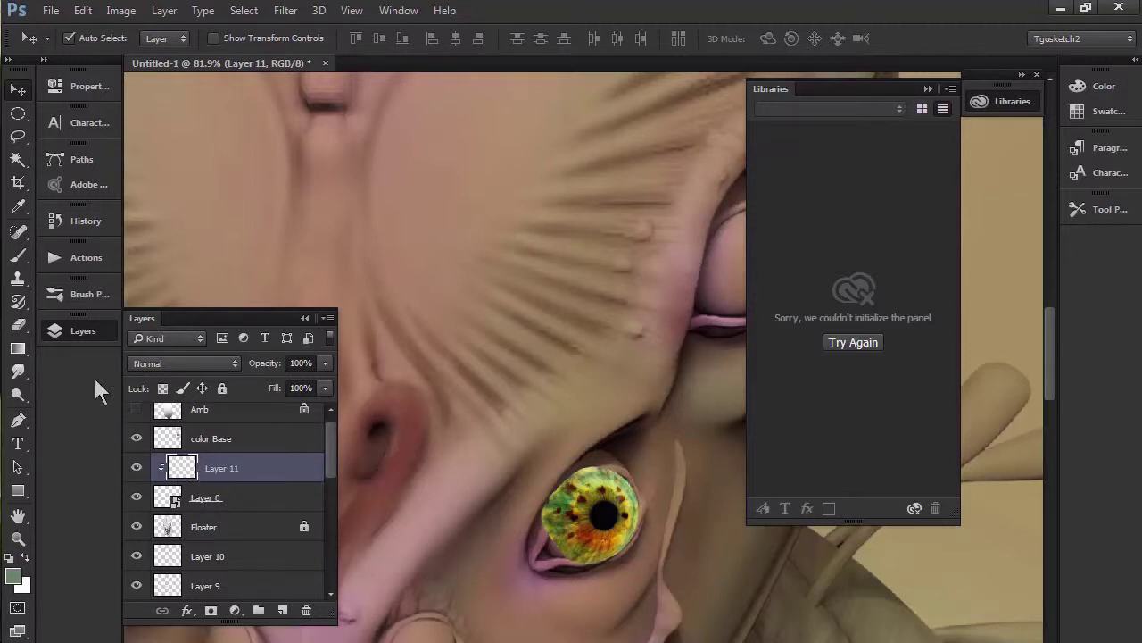
{"action": "left_click", "coordinate": [18, 254]}
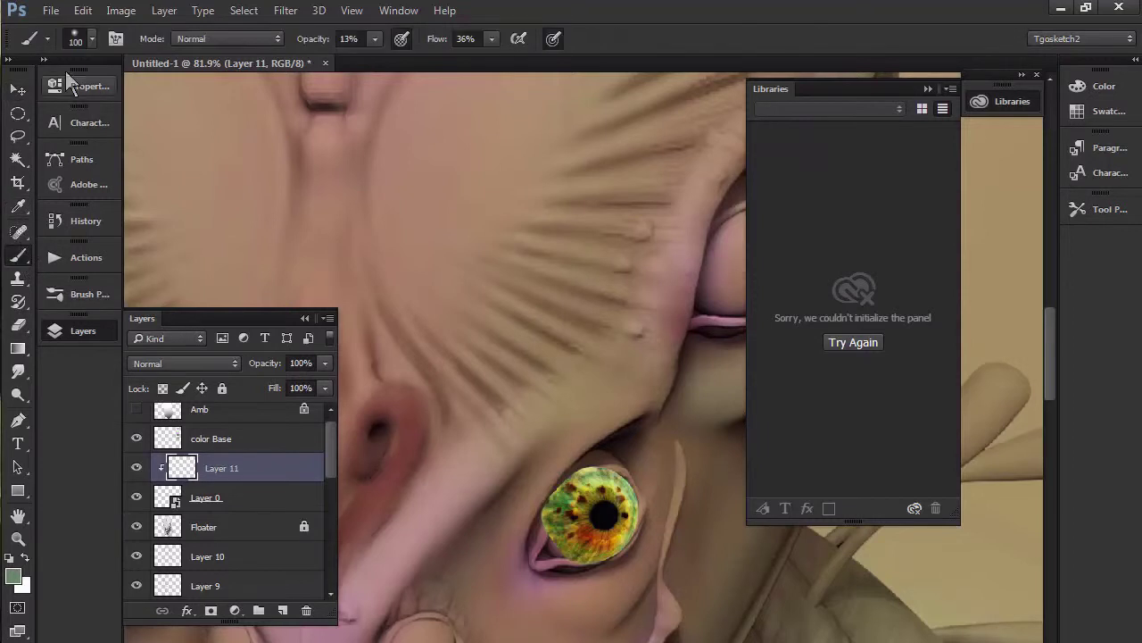
{"action": "left_click", "coordinate": [375, 38]}
{"action": "left_click_drag", "start_coordinate": [372, 59], "coordinate": [395, 61]}
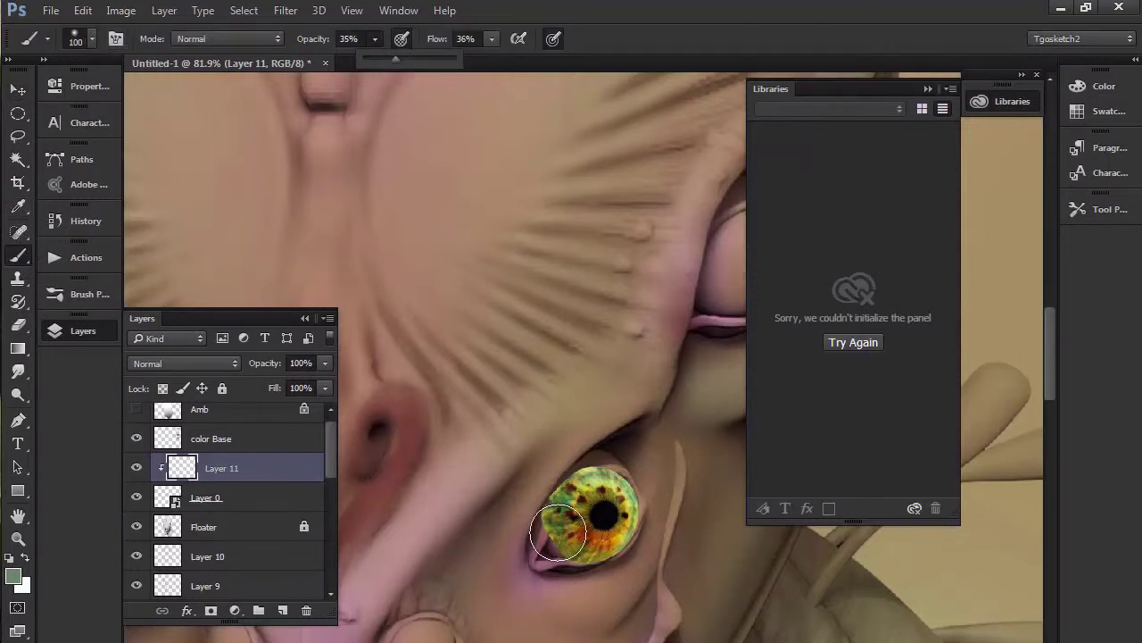
- Paint dark shading around the iris's outer rim on the clipped layer, reducing the brush size to 40 px
{"action": "left_click", "coordinate": [557, 531]}
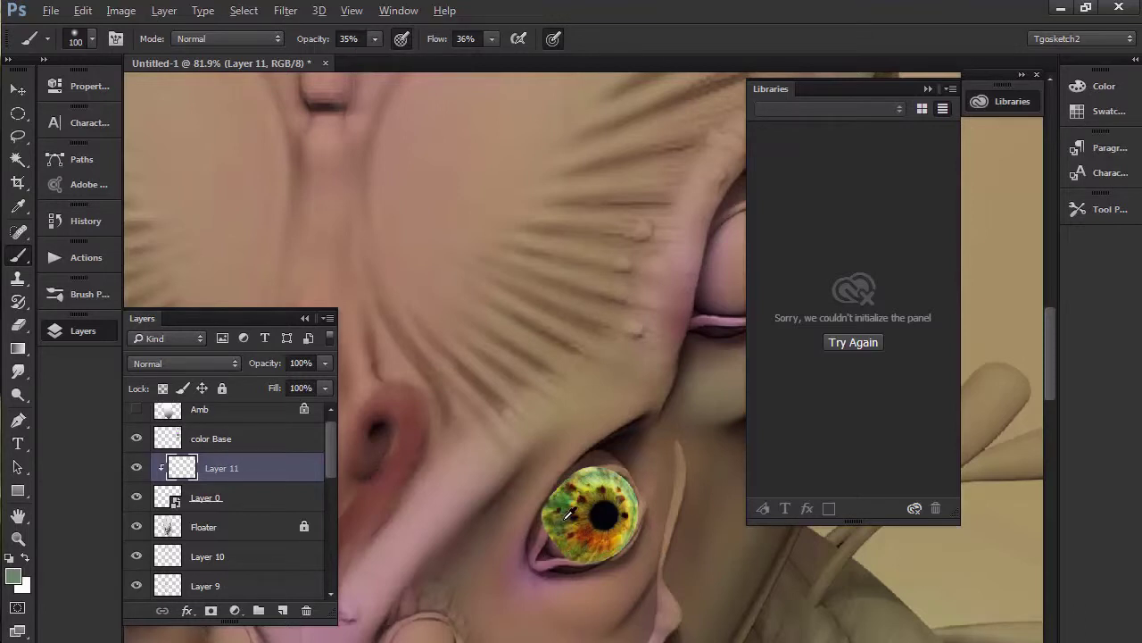
{"action": "left_click_drag", "start_coordinate": [546, 522], "coordinate": [550, 538]}
{"action": "key", "text": "bracketleft"}
{"action": "key", "text": "bracketleft"}
{"action": "key", "text": "bracketleft"}
{"action": "key", "text": "bracketleft"}
{"action": "key", "text": "bracketleft"}
{"action": "mouse_move", "coordinate": [564, 492]}
{"action": "left_mouse_down"}
{"action": "mouse_move", "coordinate": [553, 540]}
{"action": "mouse_move", "coordinate": [610, 562]}
{"action": "mouse_move", "coordinate": [552, 530]}
{"action": "mouse_move", "coordinate": [631, 551]}
{"action": "mouse_move", "coordinate": [572, 553]}
{"action": "left_mouse_up"}
{"action": "key", "text": "bracketleft"}
{"action": "mouse_move", "coordinate": [550, 510]}
{"action": "left_mouse_down"}
{"action": "mouse_move", "coordinate": [576, 480]}
{"action": "mouse_move", "coordinate": [555, 535]}
{"action": "mouse_move", "coordinate": [578, 481]}
{"action": "mouse_move", "coordinate": [546, 552]}
{"action": "mouse_move", "coordinate": [601, 473]}
{"action": "mouse_move", "coordinate": [616, 470]}
{"action": "mouse_move", "coordinate": [592, 554]}
{"action": "mouse_move", "coordinate": [604, 561]}
{"action": "mouse_move", "coordinate": [619, 463]}
{"action": "mouse_move", "coordinate": [553, 560]}
{"action": "mouse_move", "coordinate": [596, 566]}
{"action": "mouse_move", "coordinate": [611, 557]}
{"action": "mouse_move", "coordinate": [546, 554]}
{"action": "mouse_move", "coordinate": [630, 462]}
{"action": "mouse_move", "coordinate": [540, 533]}
{"action": "mouse_move", "coordinate": [591, 476]}
{"action": "mouse_move", "coordinate": [559, 565]}
{"action": "mouse_move", "coordinate": [646, 494]}
{"action": "mouse_move", "coordinate": [603, 477]}
{"action": "mouse_move", "coordinate": [637, 507]}
{"action": "mouse_move", "coordinate": [577, 532]}
{"action": "mouse_move", "coordinate": [559, 559]}
{"action": "mouse_move", "coordinate": [555, 514]}
{"action": "mouse_move", "coordinate": [622, 552]}
{"action": "mouse_move", "coordinate": [618, 565]}
{"action": "mouse_move", "coordinate": [573, 491]}
{"action": "mouse_move", "coordinate": [569, 517]}
{"action": "left_mouse_up"}
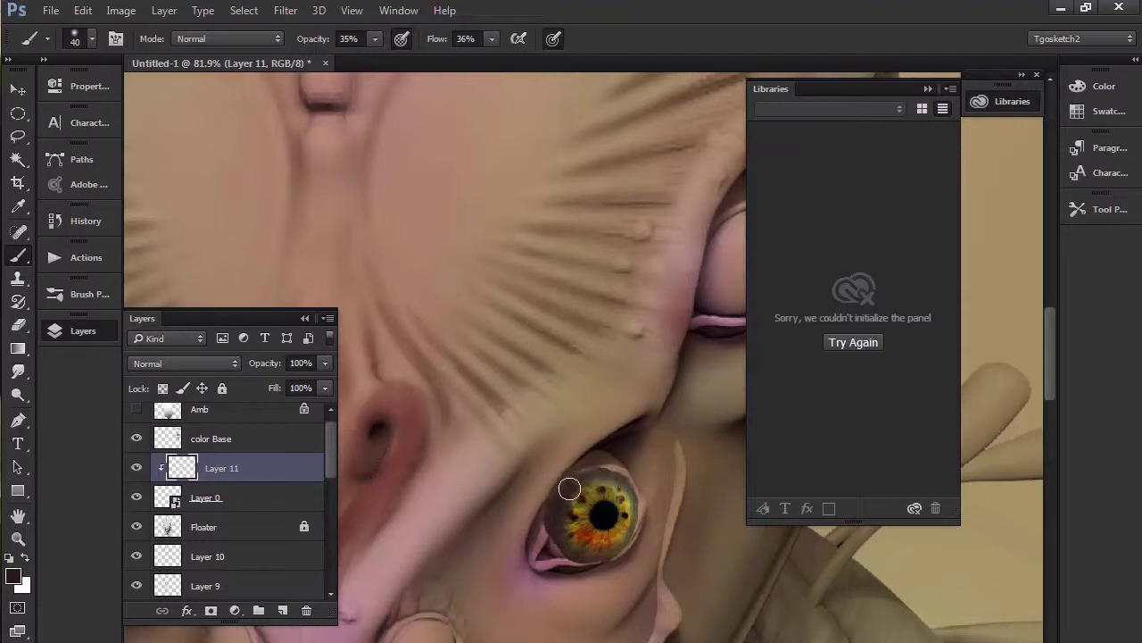
{"action": "mouse_move", "coordinate": [619, 557]}
{"action": "left_mouse_down"}
{"action": "mouse_move", "coordinate": [565, 496]}
{"action": "mouse_move", "coordinate": [614, 557]}
{"action": "mouse_move", "coordinate": [638, 497]}
{"action": "mouse_move", "coordinate": [641, 516]}
{"action": "mouse_move", "coordinate": [594, 485]}
{"action": "mouse_move", "coordinate": [568, 557]}
{"action": "mouse_move", "coordinate": [634, 486]}
{"action": "mouse_move", "coordinate": [593, 484]}
{"action": "mouse_move", "coordinate": [592, 550]}
{"action": "mouse_move", "coordinate": [616, 496]}
{"action": "mouse_move", "coordinate": [597, 536]}
{"action": "mouse_move", "coordinate": [571, 540]}
{"action": "mouse_move", "coordinate": [572, 510]}
{"action": "mouse_move", "coordinate": [584, 561]}
{"action": "mouse_move", "coordinate": [570, 504]}
{"action": "mouse_move", "coordinate": [585, 536]}
{"action": "mouse_move", "coordinate": [574, 569]}
{"action": "mouse_move", "coordinate": [557, 523]}
{"action": "left_mouse_up"}
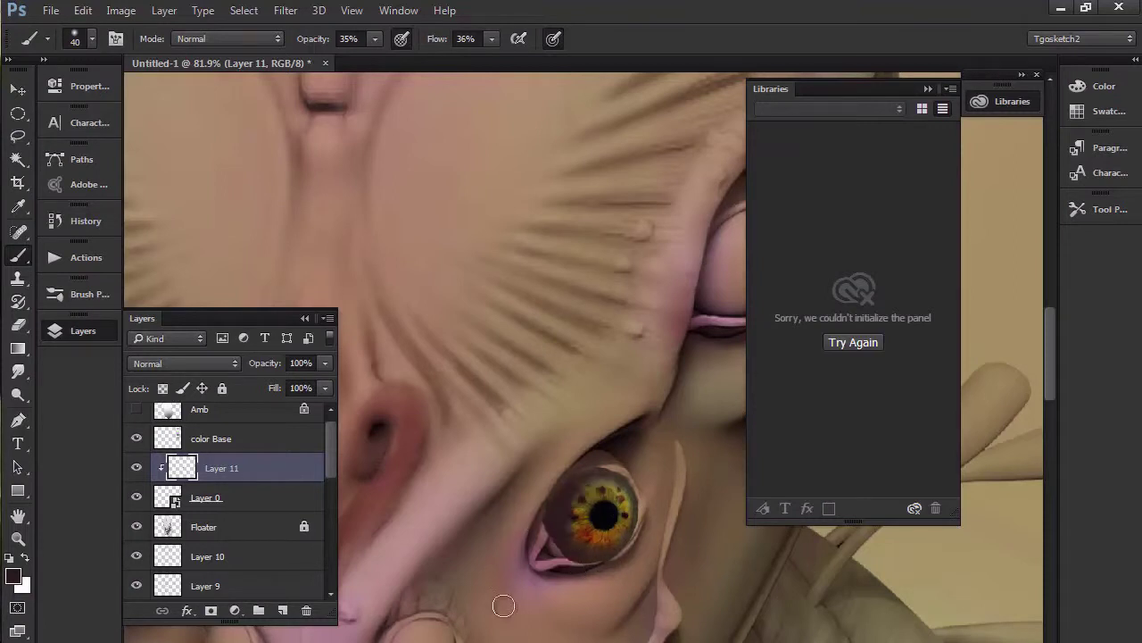
- Merge the clipped shading layer with the iris layer and add a layer mask to the result
{"action": "left_click", "coordinate": [245, 499], "text": "shift"}
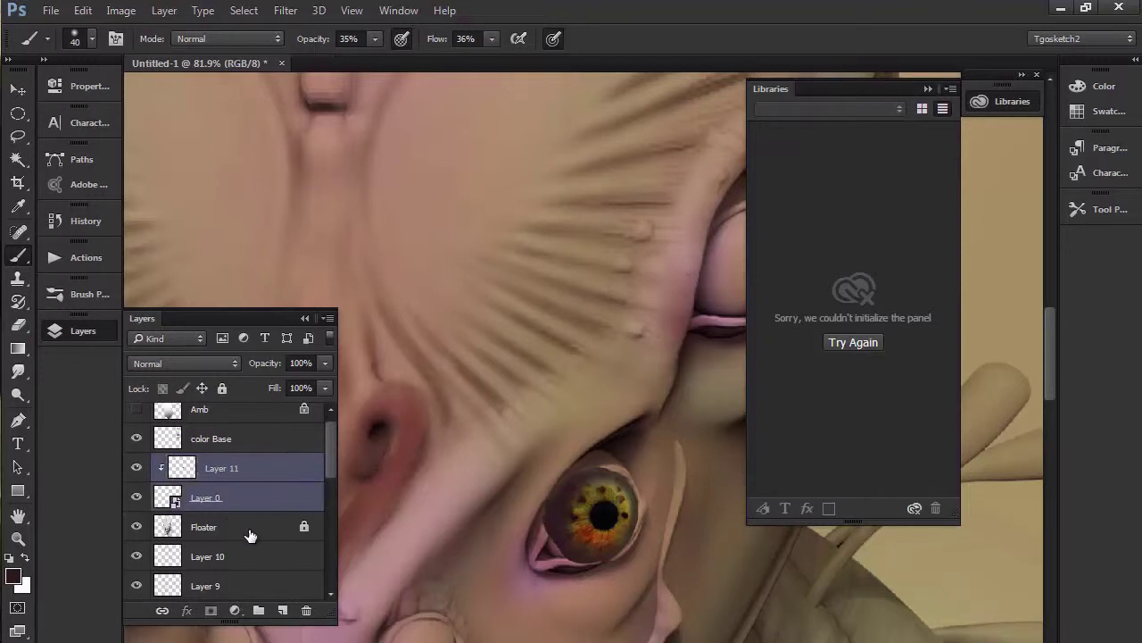
{"action": "key", "text": "ctrl+e"}
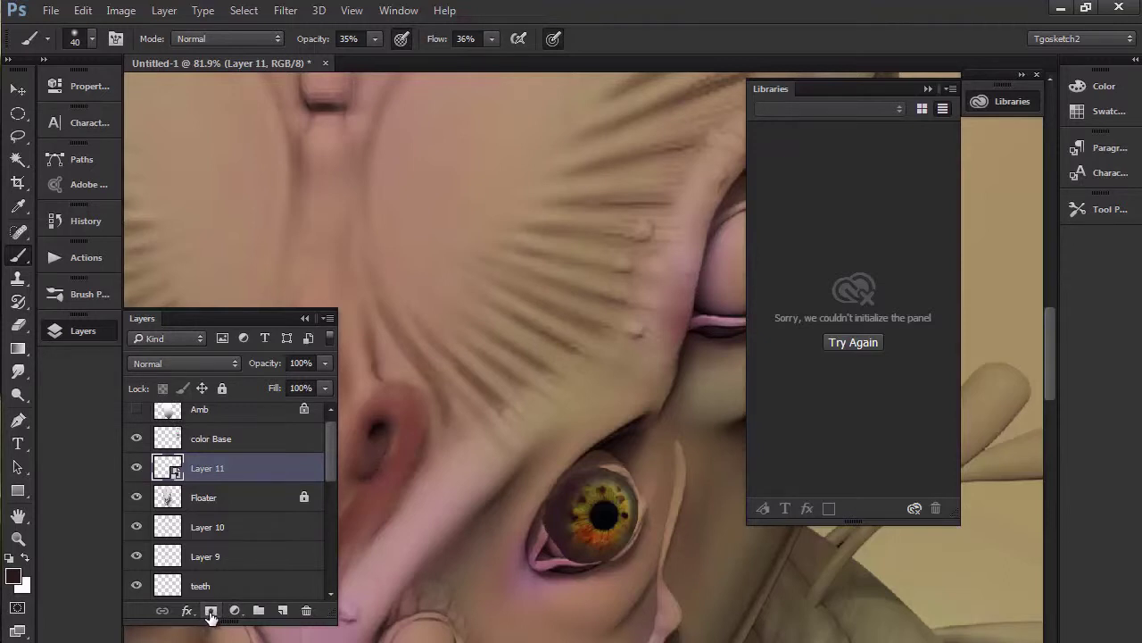
{"action": "left_click", "coordinate": [211, 613]}
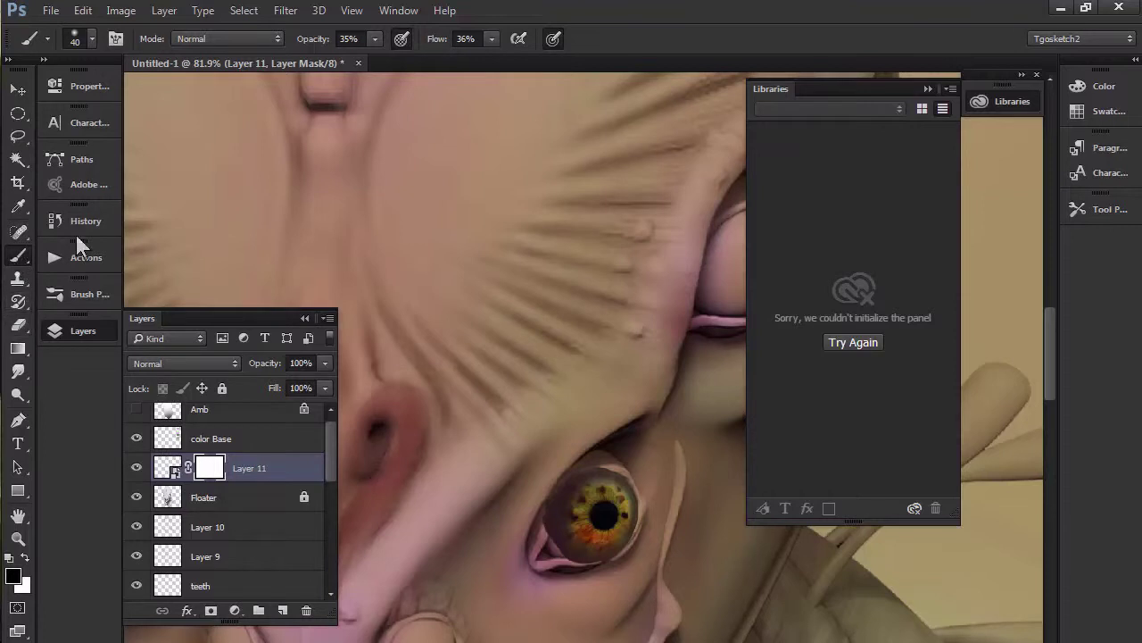
- Reduce the brush size to 20 px for the iris mask and collapse the Libraries
{"action": "left_click", "coordinate": [92, 38]}
{"action": "left_click", "coordinate": [539, 513]}
{"action": "scroll", "coordinate": [553, 507], "scroll_direction": "up", "scroll_amount": 3}
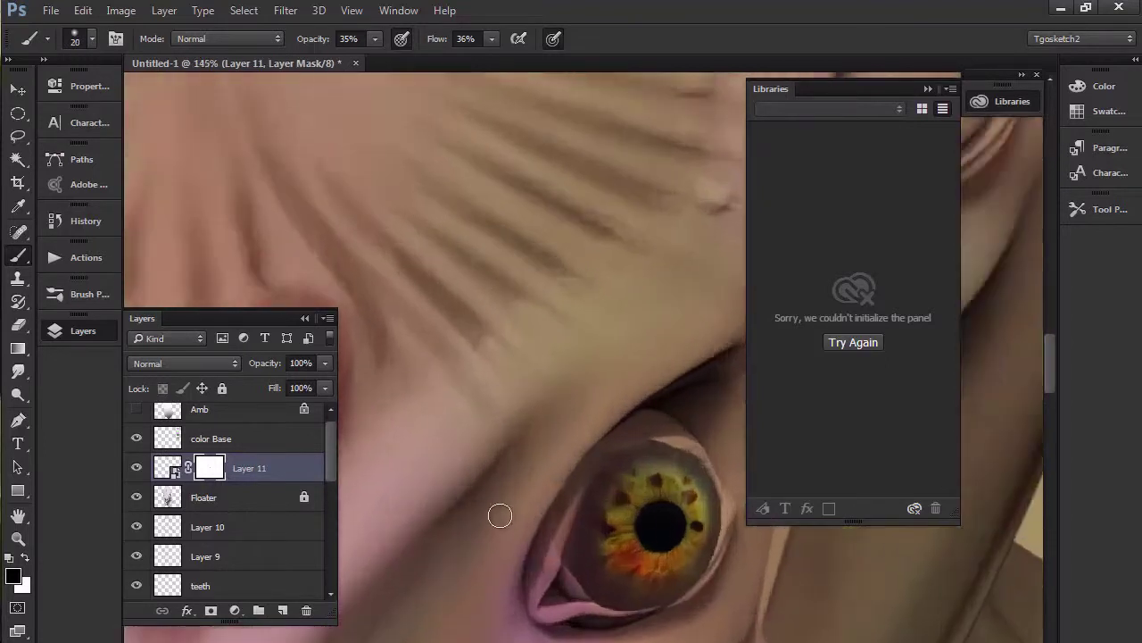
{"action": "scroll", "coordinate": [517, 500], "scroll_direction": "up", "scroll_amount": 3}
{"action": "left_click", "coordinate": [926, 92]}
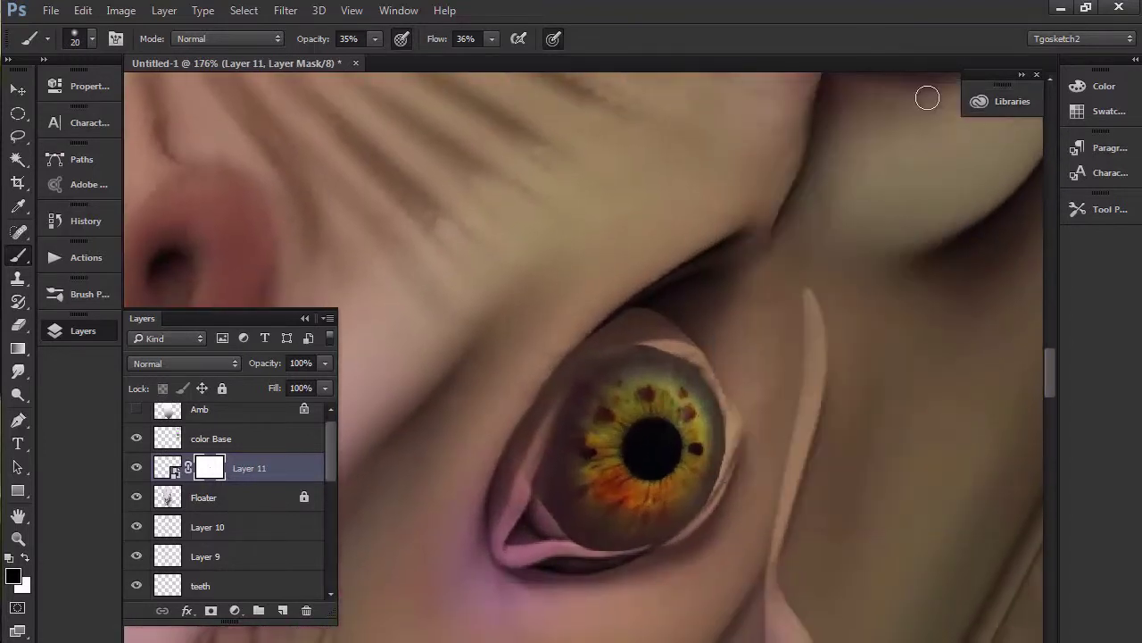
- Paint on the iris layer's mask to hide the parts overlapping the eyelids around the eye opening
{"action": "left_click_drag", "start_coordinate": [530, 395], "coordinate": [500, 288]}
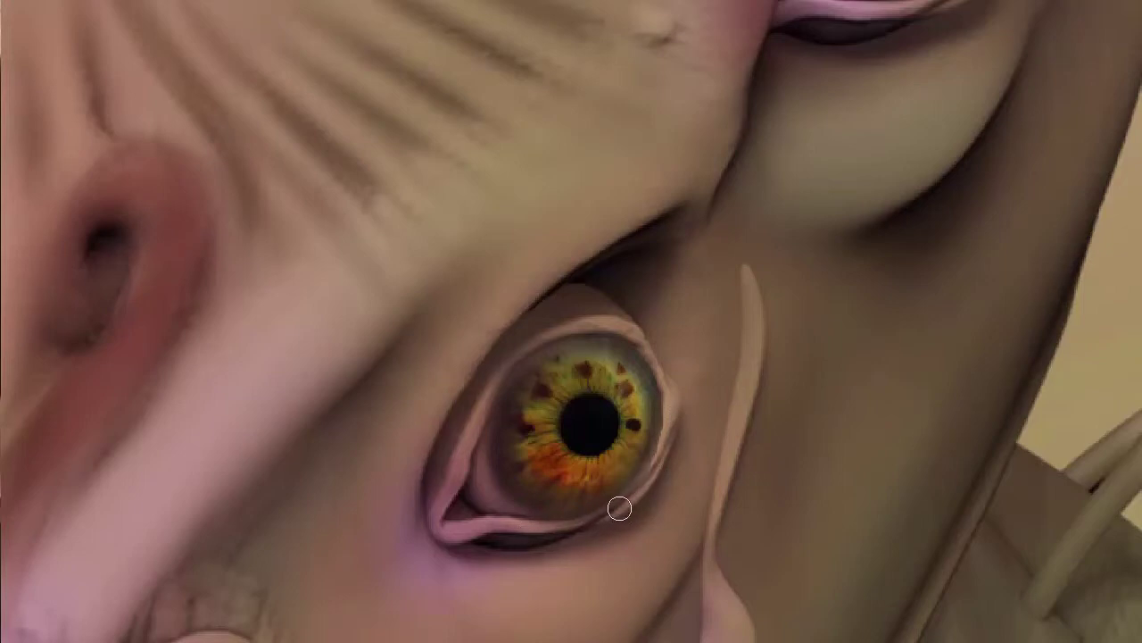
{"action": "mouse_move", "coordinate": [351, 498]}
{"action": "left_mouse_down"}
{"action": "mouse_move", "coordinate": [446, 387]}
{"action": "mouse_move", "coordinate": [541, 401]}
{"action": "left_mouse_up"}
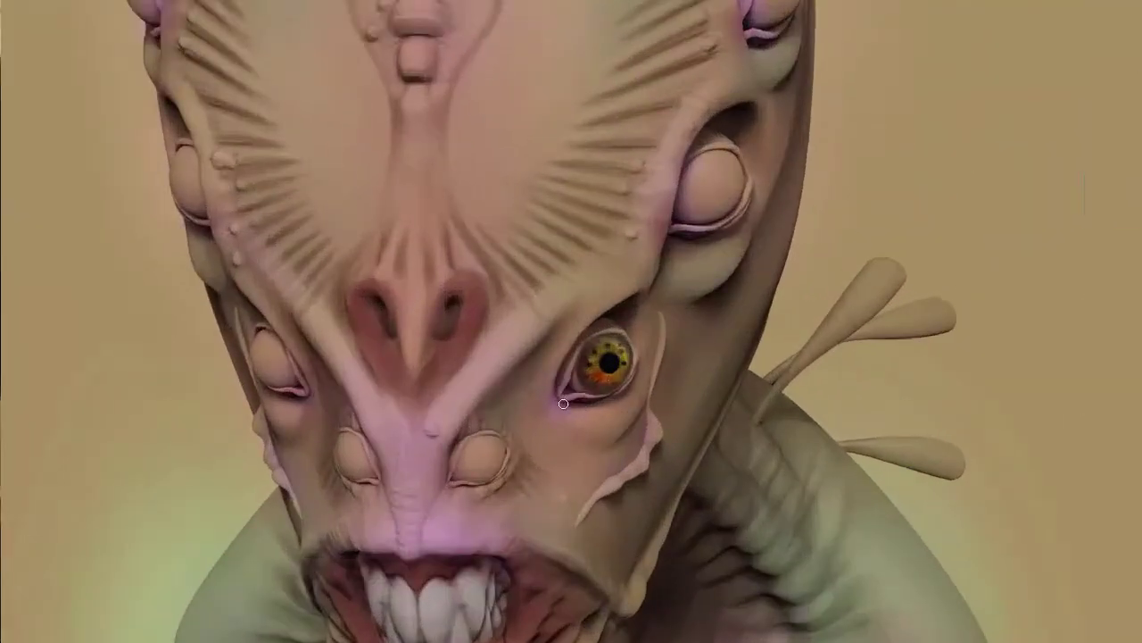
- Scale the iris down with Free Transform and reposition it within the eyeball so it sits clear of the eyelids
{"action": "key", "text": "ctrl+t"}
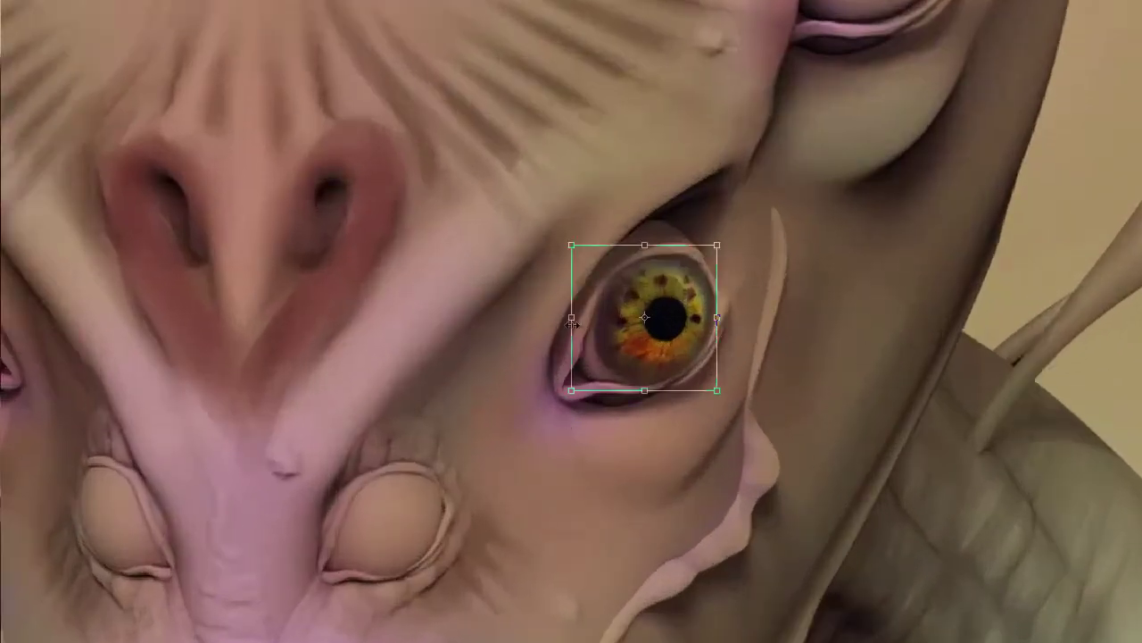
{"action": "left_click_drag", "start_coordinate": [564, 265], "coordinate": [619, 308]}
{"action": "left_click_drag", "start_coordinate": [649, 346], "coordinate": [652, 356]}
{"action": "left_click_drag", "start_coordinate": [596, 275], "coordinate": [606, 280]}
{"action": "key", "text": "Return"}
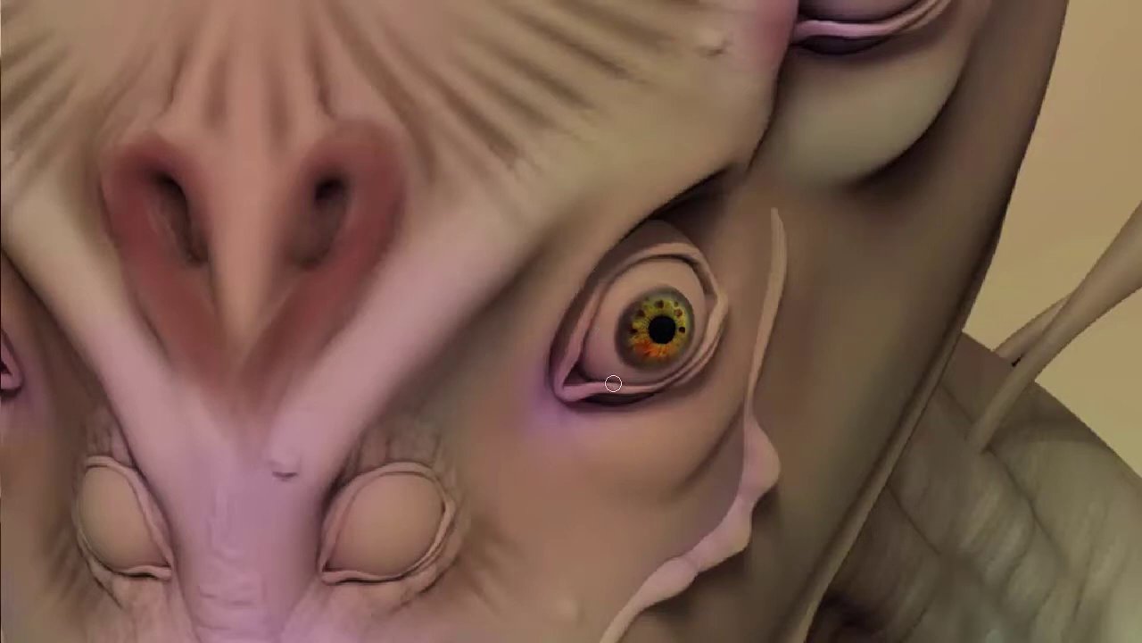
{"action": "left_click_drag", "start_coordinate": [650, 328], "coordinate": [651, 308]}
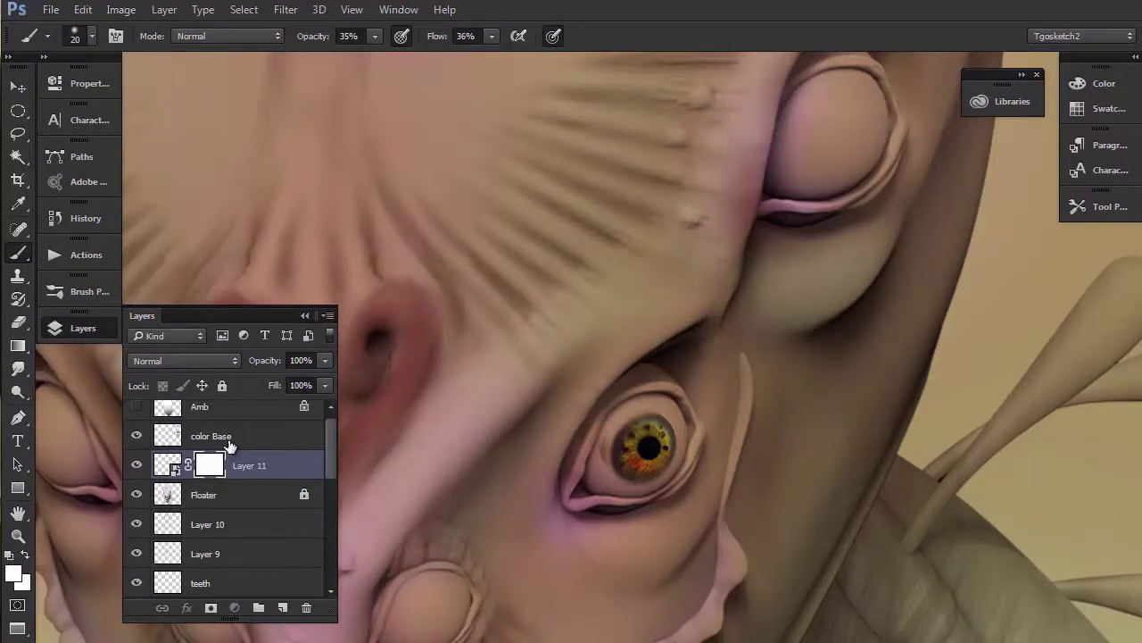
- Add a new empty layer directly above the masked iris layer
{"action": "left_click", "coordinate": [228, 441]}
{"action": "left_click", "coordinate": [252, 465]}
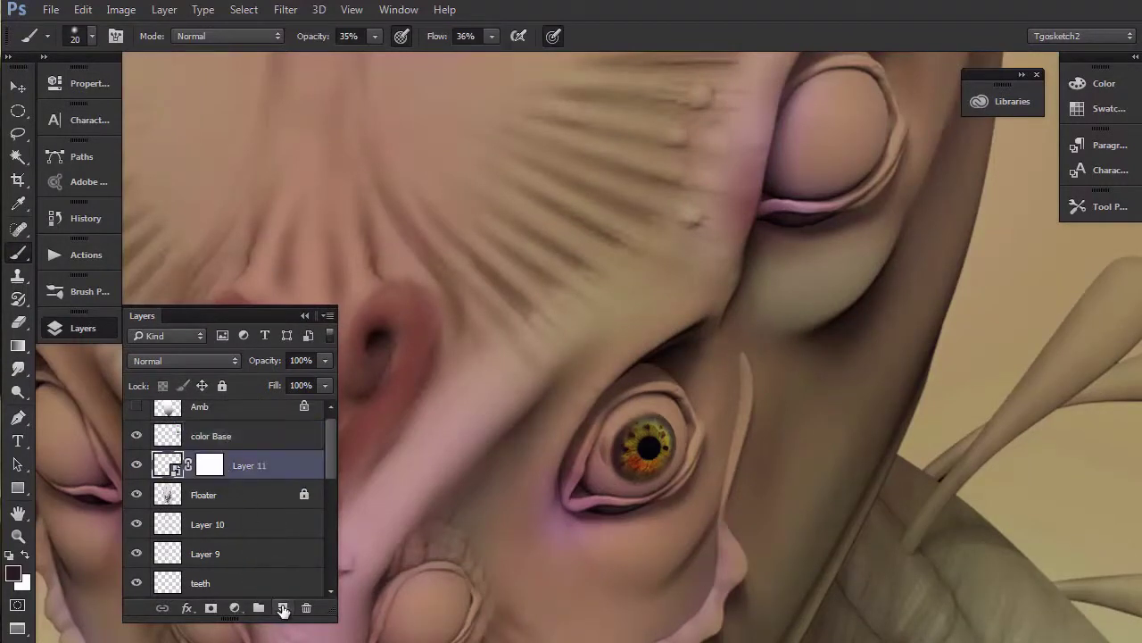
{"action": "left_click", "coordinate": [282, 608]}
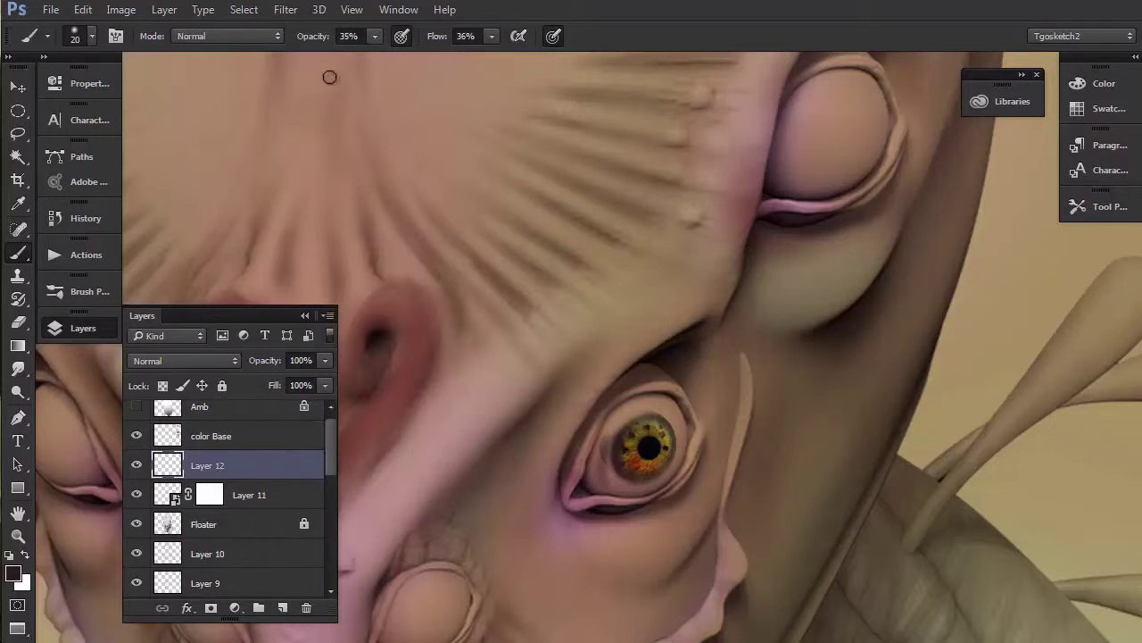
- Set the Brush opacity to 89% and paint the eyeball around the iris dark purple up to the eyelids
{"action": "left_click", "coordinate": [375, 36]}
{"action": "left_click_drag", "start_coordinate": [374, 56], "coordinate": [424, 56]}
{"action": "mouse_move", "coordinate": [610, 446]}
{"action": "left_mouse_down"}
{"action": "mouse_move", "coordinate": [604, 481]}
{"action": "mouse_move", "coordinate": [614, 431]}
{"action": "mouse_move", "coordinate": [613, 483]}
{"action": "mouse_move", "coordinate": [599, 454]}
{"action": "mouse_move", "coordinate": [609, 430]}
{"action": "mouse_move", "coordinate": [595, 463]}
{"action": "mouse_move", "coordinate": [651, 483]}
{"action": "left_mouse_up"}
{"action": "mouse_move", "coordinate": [628, 486]}
{"action": "left_mouse_down"}
{"action": "mouse_move", "coordinate": [670, 476]}
{"action": "mouse_move", "coordinate": [643, 489]}
{"action": "mouse_move", "coordinate": [681, 439]}
{"action": "mouse_move", "coordinate": [681, 450]}
{"action": "mouse_move", "coordinate": [670, 473]}
{"action": "mouse_move", "coordinate": [663, 402]}
{"action": "mouse_move", "coordinate": [684, 423]}
{"action": "mouse_move", "coordinate": [622, 417]}
{"action": "mouse_move", "coordinate": [634, 409]}
{"action": "mouse_move", "coordinate": [652, 413]}
{"action": "mouse_move", "coordinate": [615, 447]}
{"action": "mouse_move", "coordinate": [614, 431]}
{"action": "mouse_move", "coordinate": [649, 403]}
{"action": "mouse_move", "coordinate": [602, 457]}
{"action": "mouse_move", "coordinate": [637, 404]}
{"action": "mouse_move", "coordinate": [603, 446]}
{"action": "mouse_move", "coordinate": [623, 412]}
{"action": "mouse_move", "coordinate": [668, 407]}
{"action": "left_mouse_up"}
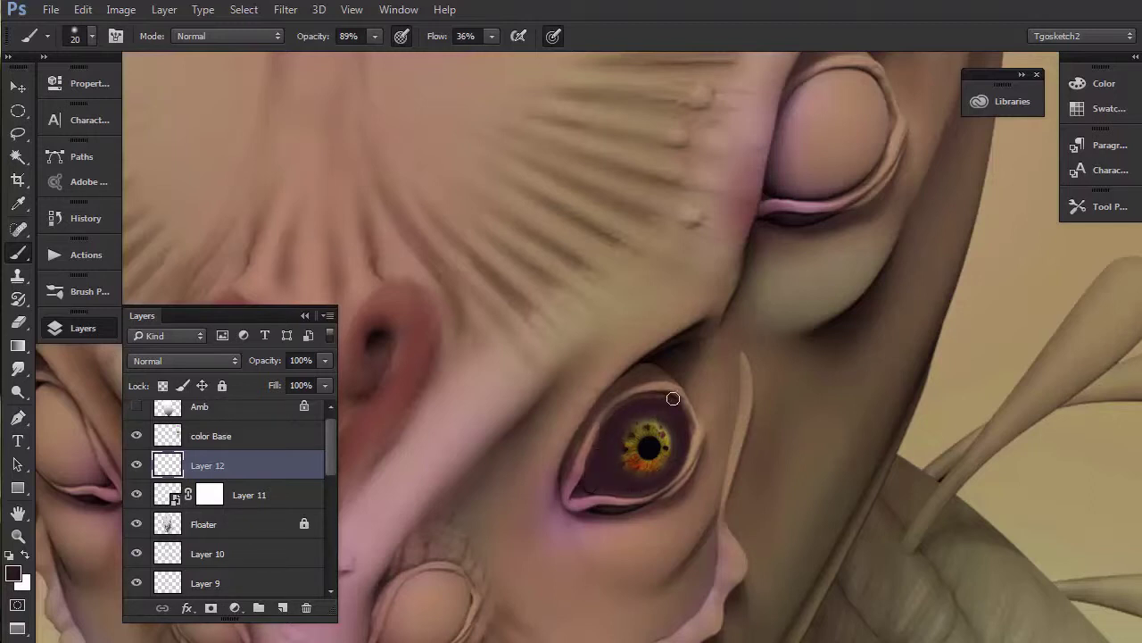
{"action": "mouse_move", "coordinate": [674, 407]}
{"action": "left_mouse_down"}
{"action": "mouse_move", "coordinate": [676, 461]}
{"action": "mouse_move", "coordinate": [689, 407]}
{"action": "left_mouse_up"}
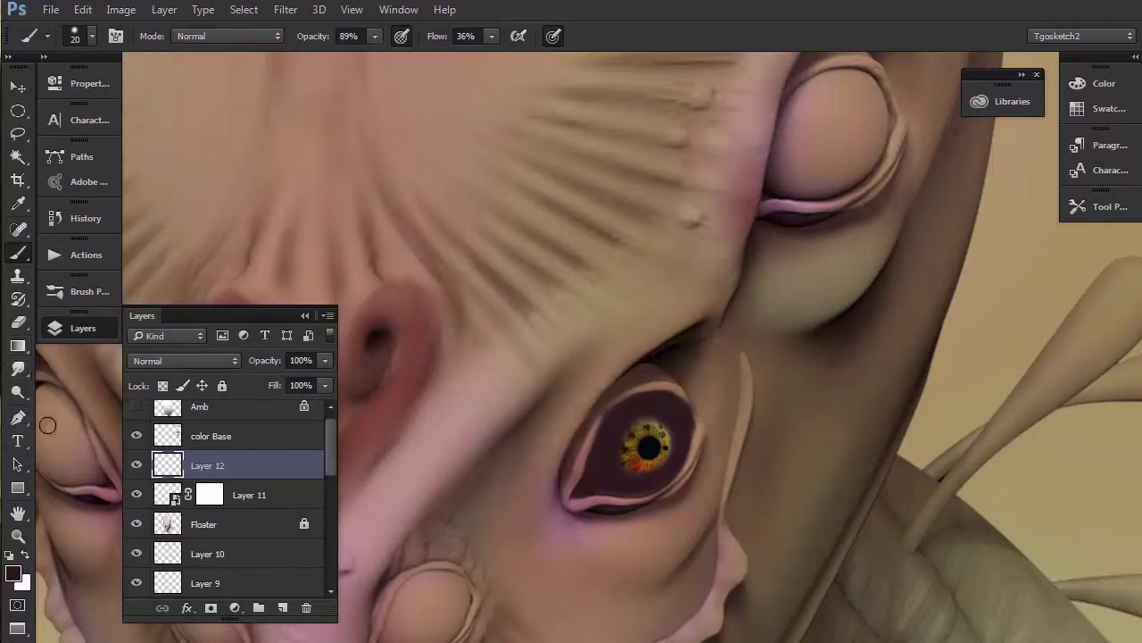
- Set the foreground colour to 1c0f0f and the Brush opacity to 51%, and darken the eyeball's edges near the eyelids
{"action": "left_click", "coordinate": [14, 574]}
{"action": "left_click", "coordinate": [443, 360]}
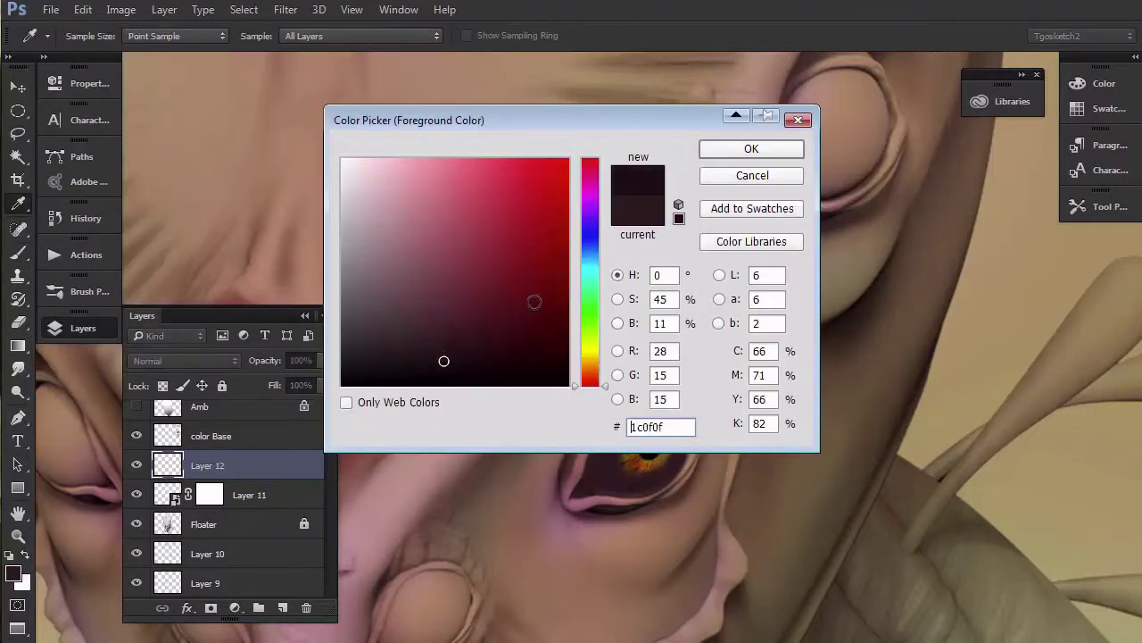
{"action": "left_click", "coordinate": [728, 149]}
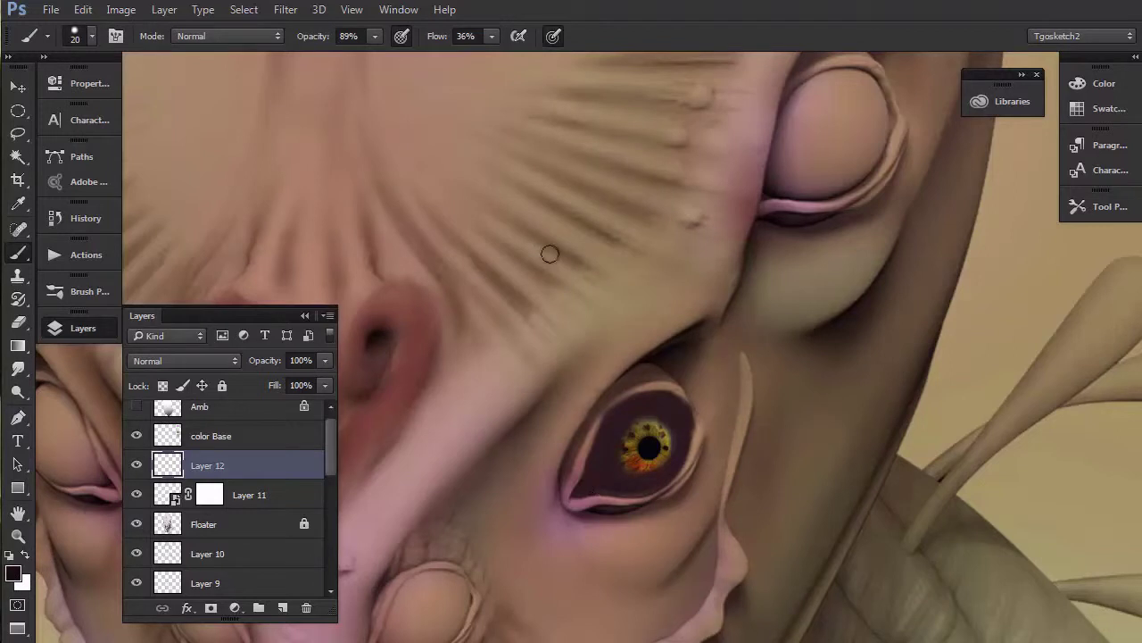
{"action": "left_click", "coordinate": [372, 39]}
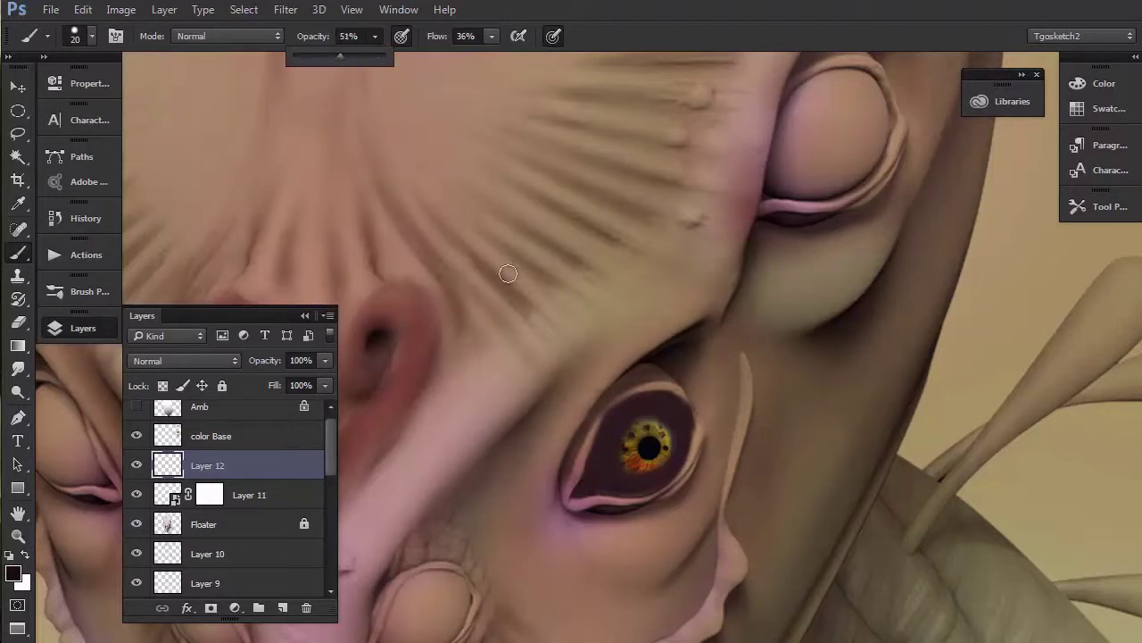
{"action": "left_click", "coordinate": [616, 484]}
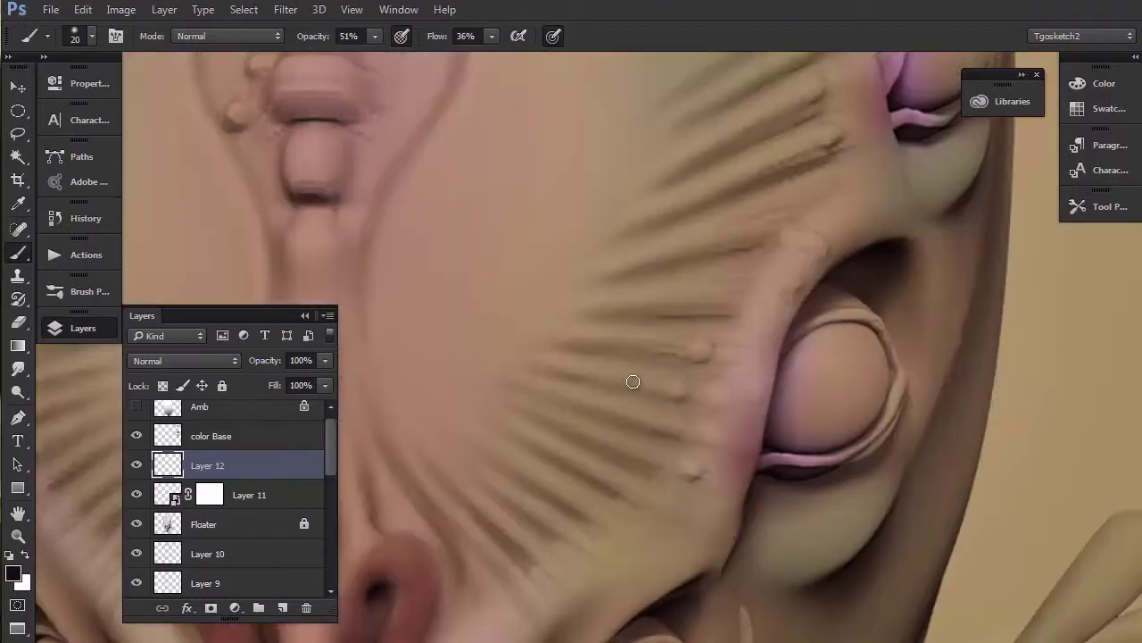
- Examine the darkened eye against the whole alien bust and up close
{"action": "left_click_drag", "start_coordinate": [538, 449], "coordinate": [581, 166]}
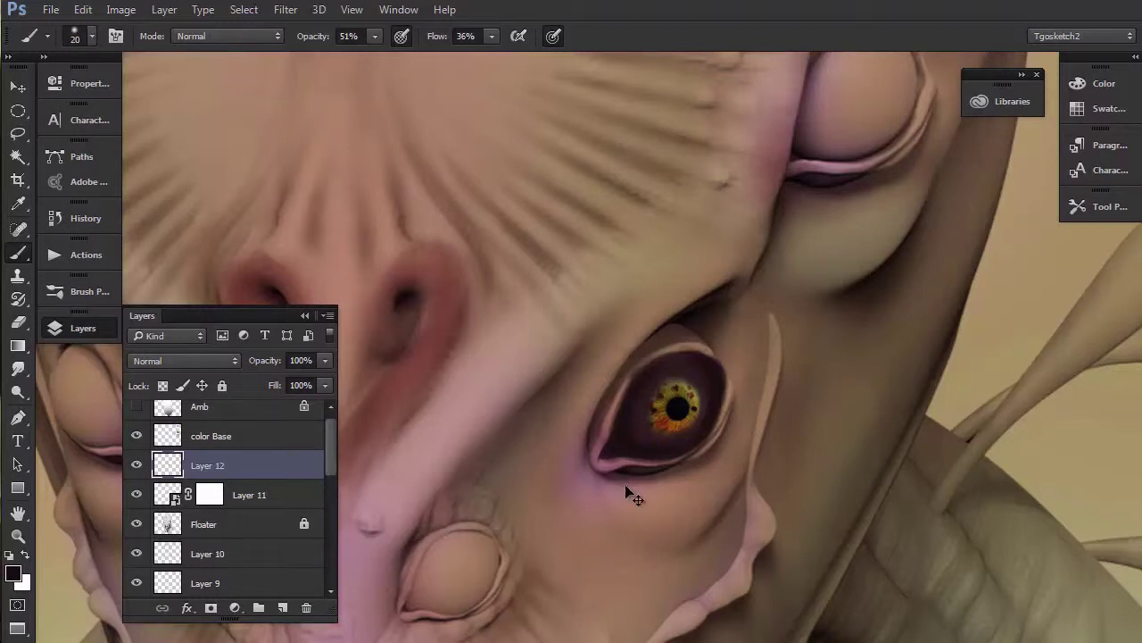
{"action": "scroll", "coordinate": [648, 407], "scroll_direction": "down", "scroll_amount": 10}
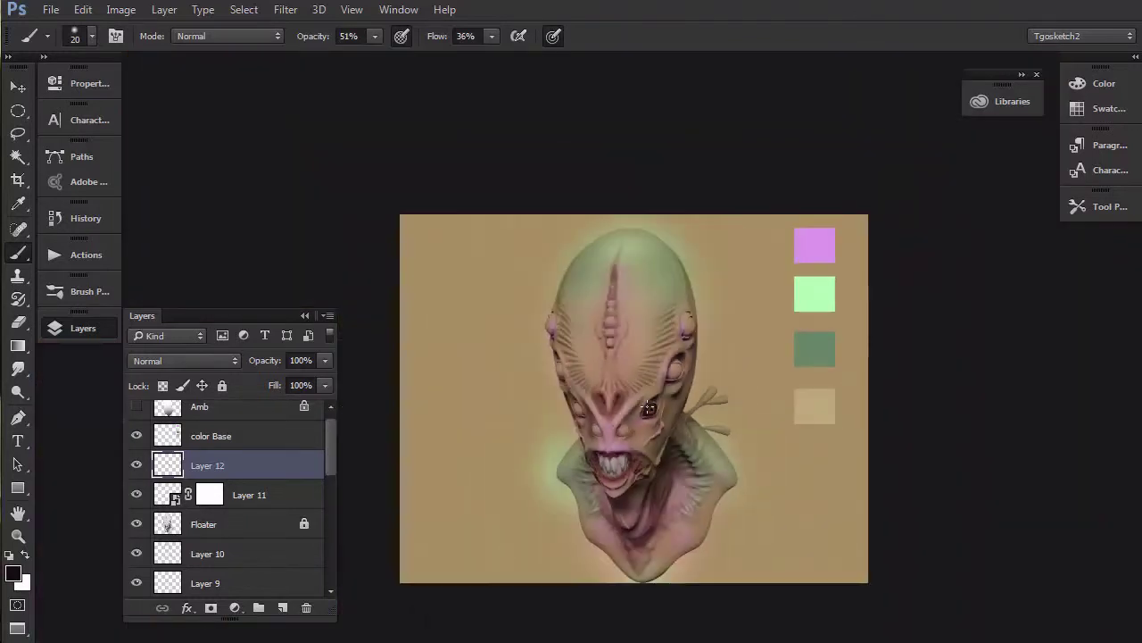
{"action": "scroll", "coordinate": [648, 407], "scroll_direction": "up", "scroll_amount": 2}
{"action": "scroll", "coordinate": [571, 318], "scroll_direction": "up", "scroll_amount": 5}
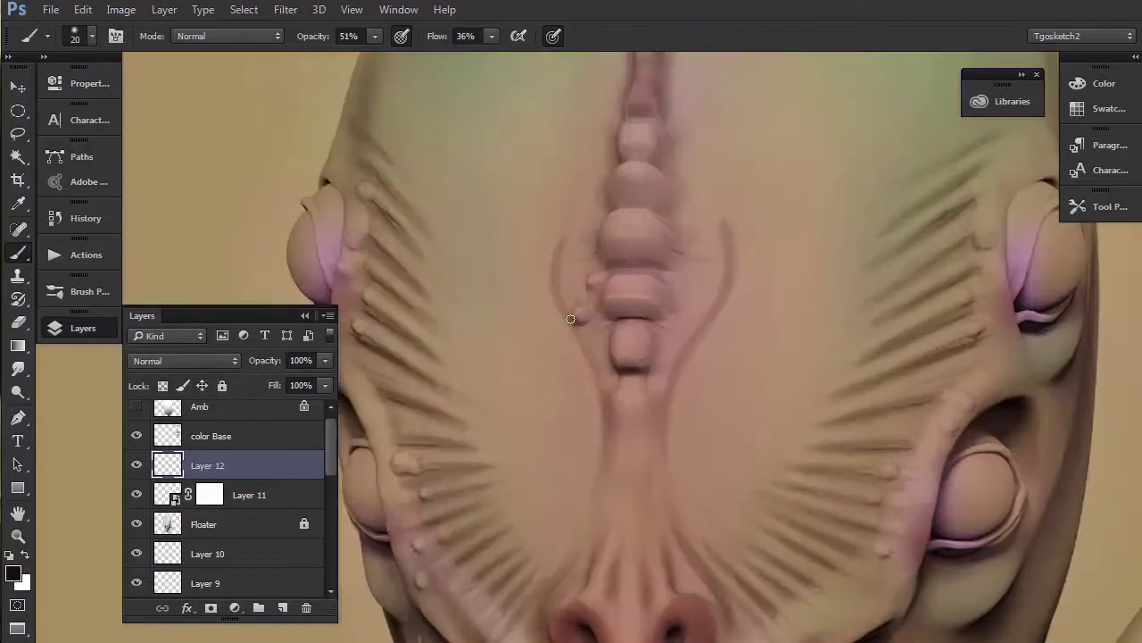
{"action": "left_click_drag", "start_coordinate": [625, 387], "coordinate": [499, 194]}
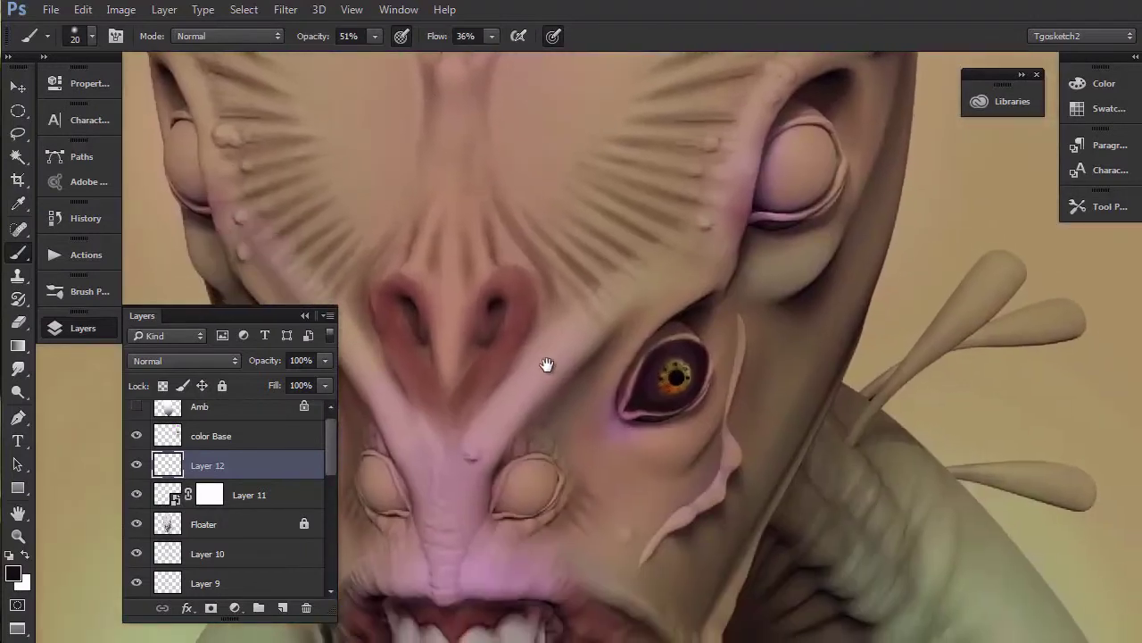
{"action": "scroll", "coordinate": [554, 375], "scroll_direction": "up", "scroll_amount": 3}
{"action": "scroll", "coordinate": [563, 416], "scroll_direction": "down", "scroll_amount": 2}
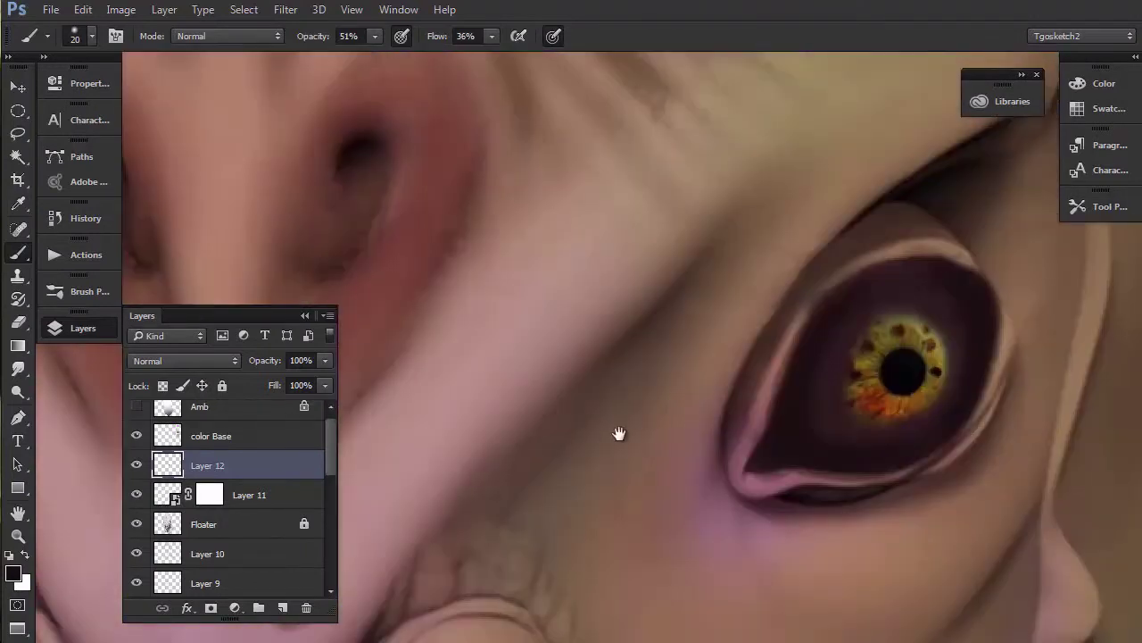
{"action": "left_click_drag", "start_coordinate": [619, 433], "coordinate": [448, 477]}
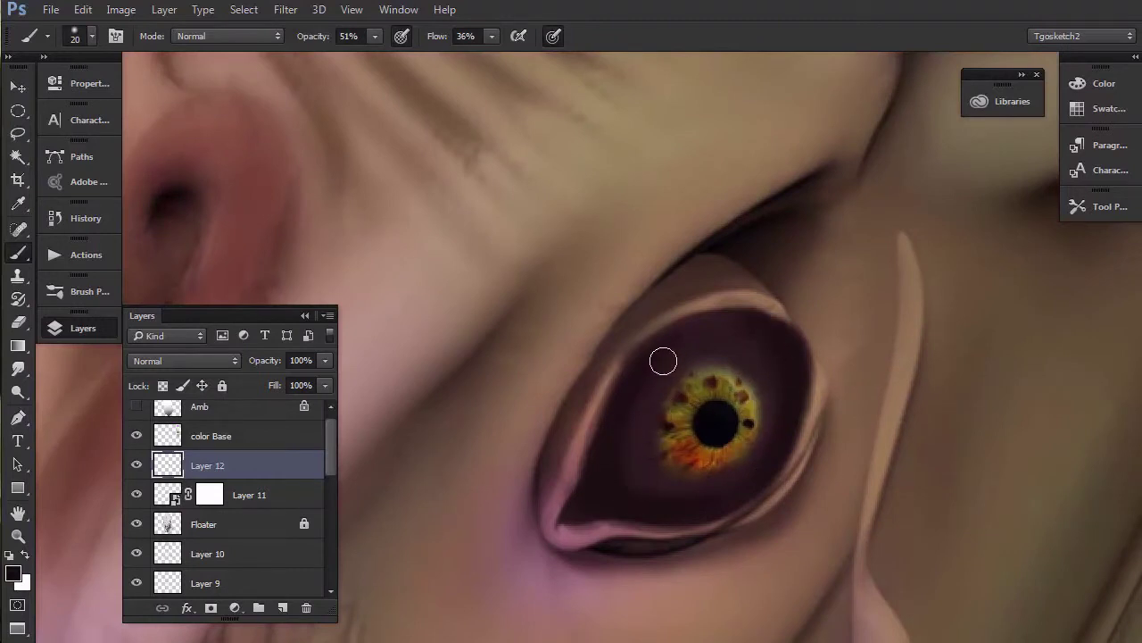
- Set the foreground colour to the muted reddish brown 5c3a39
{"action": "key", "text": "shift+b"}
{"action": "key", "text": "shift+b"}
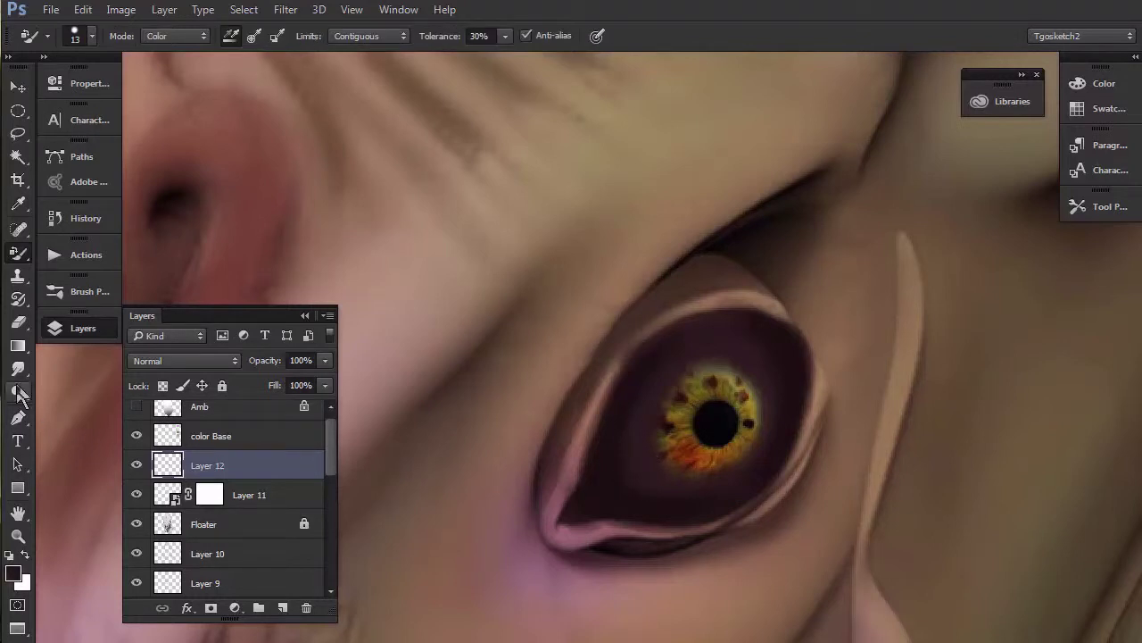
{"action": "left_click", "coordinate": [14, 575]}
{"action": "mouse_move", "coordinate": [419, 302]}
{"action": "left_mouse_down"}
{"action": "mouse_move", "coordinate": [415, 288]}
{"action": "mouse_move", "coordinate": [429, 304]}
{"action": "left_mouse_up"}
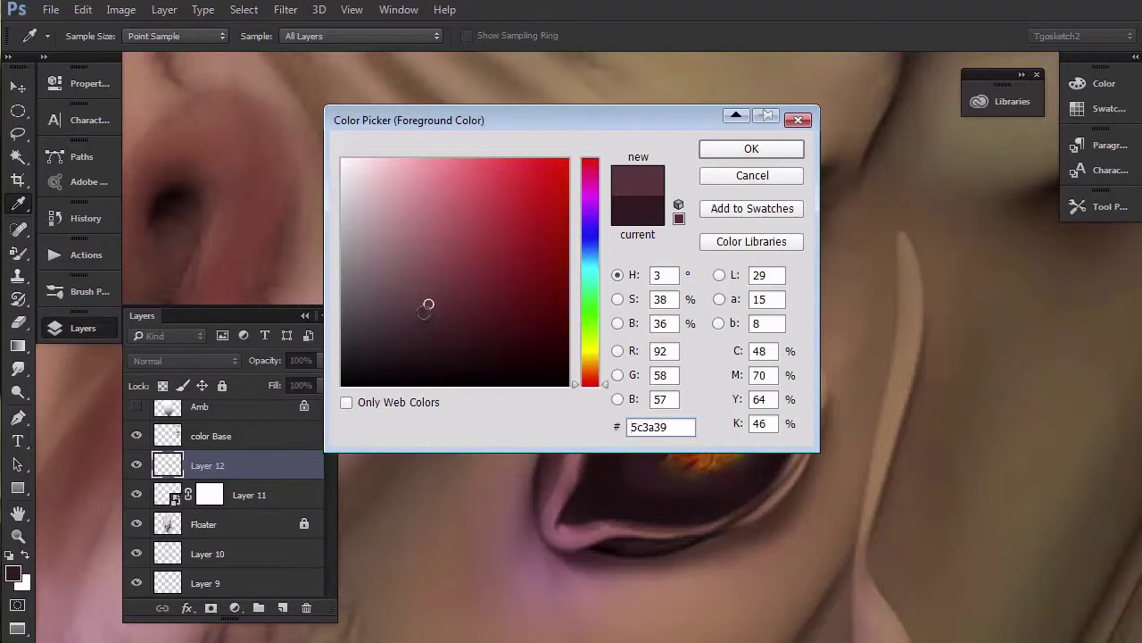
{"action": "left_click", "coordinate": [711, 150]}
- Return to the regular Brush tool and paint soft reflections beside the iris and on the outer side of the eyeball
{"action": "key", "text": "b"}
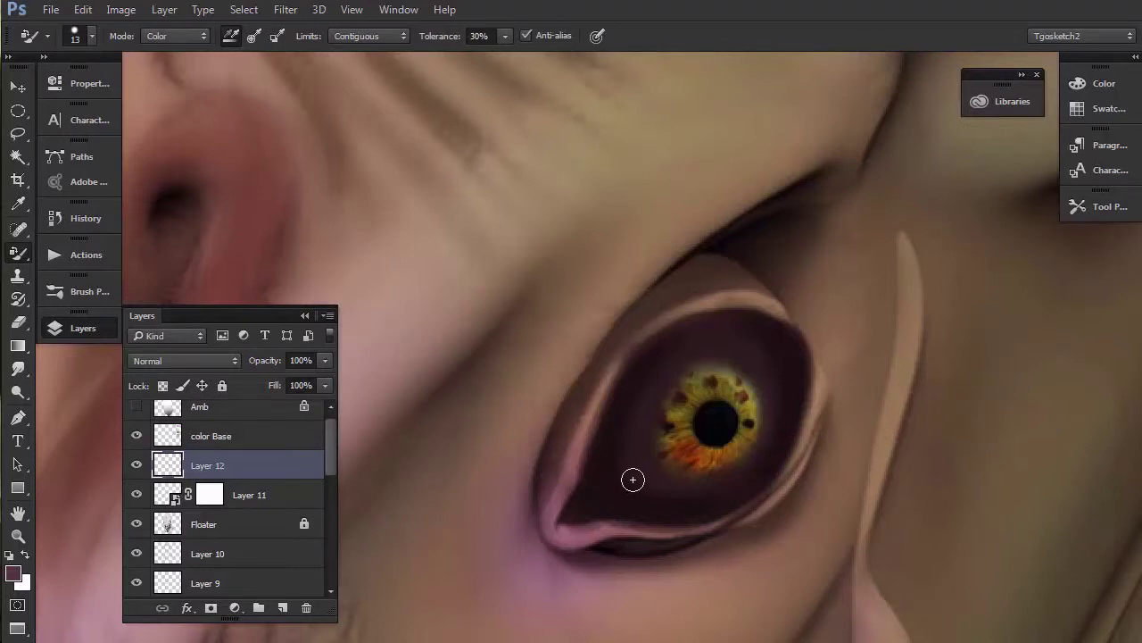
{"action": "right_click", "coordinate": [18, 256]}
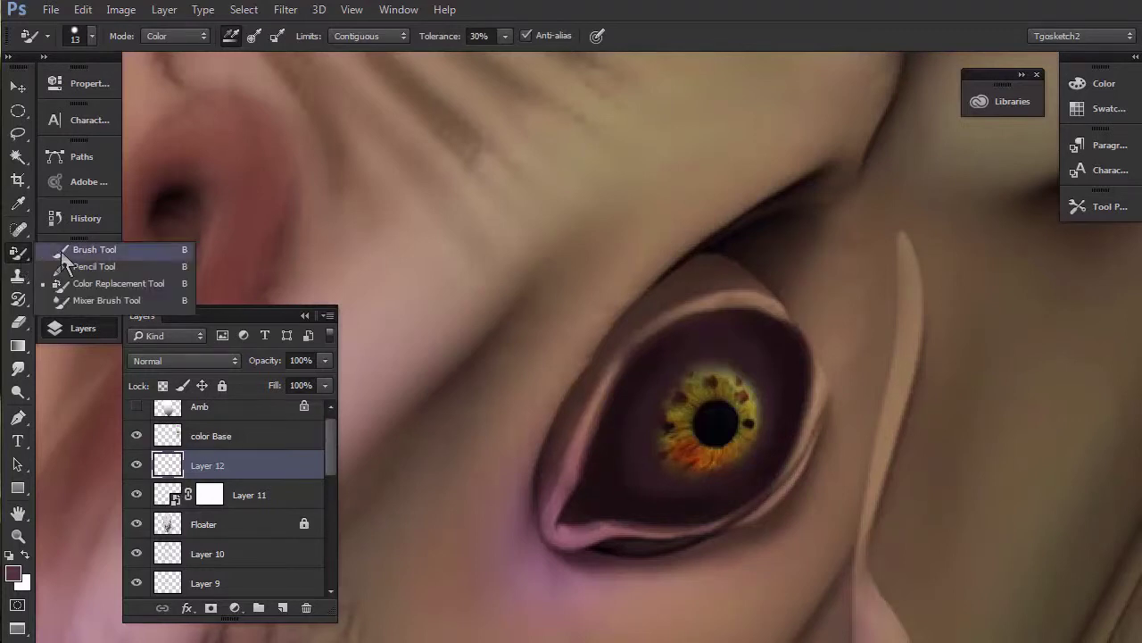
{"action": "left_click", "coordinate": [89, 250]}
{"action": "mouse_move", "coordinate": [639, 481]}
{"action": "left_mouse_down"}
{"action": "mouse_move", "coordinate": [671, 491]}
{"action": "mouse_move", "coordinate": [637, 456]}
{"action": "mouse_move", "coordinate": [656, 488]}
{"action": "mouse_move", "coordinate": [636, 448]}
{"action": "mouse_move", "coordinate": [637, 467]}
{"action": "mouse_move", "coordinate": [663, 495]}
{"action": "mouse_move", "coordinate": [640, 442]}
{"action": "mouse_move", "coordinate": [648, 489]}
{"action": "mouse_move", "coordinate": [637, 448]}
{"action": "mouse_move", "coordinate": [646, 483]}
{"action": "mouse_move", "coordinate": [625, 468]}
{"action": "mouse_move", "coordinate": [608, 498]}
{"action": "mouse_move", "coordinate": [599, 487]}
{"action": "mouse_move", "coordinate": [604, 499]}
{"action": "mouse_move", "coordinate": [628, 466]}
{"action": "mouse_move", "coordinate": [685, 482]}
{"action": "left_mouse_up"}
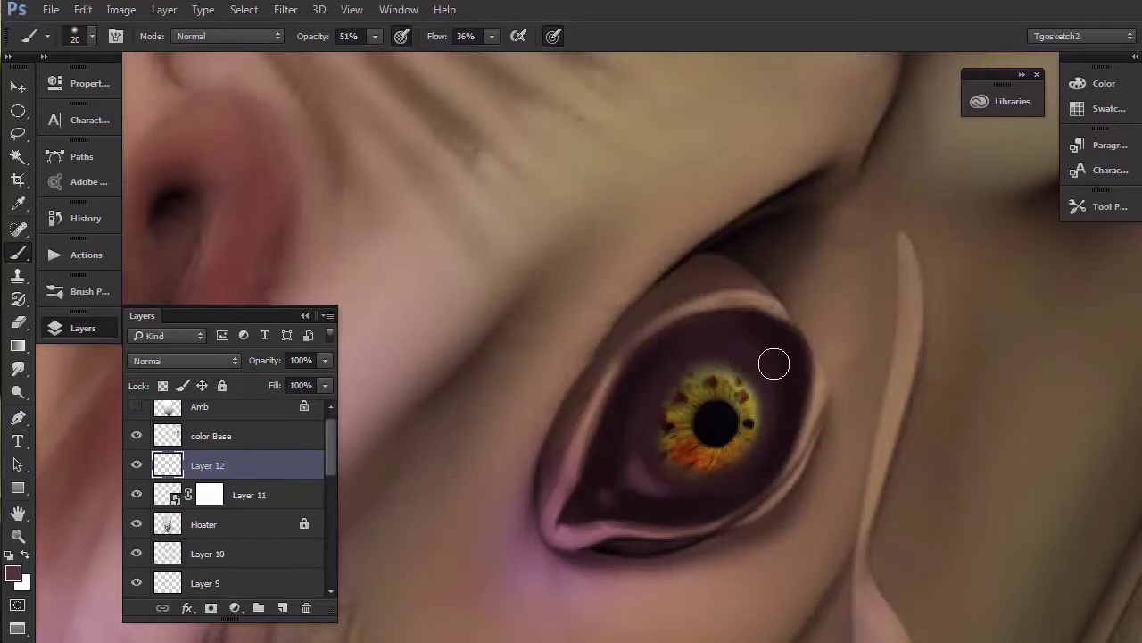
{"action": "mouse_move", "coordinate": [777, 368]}
{"action": "left_mouse_down"}
{"action": "mouse_move", "coordinate": [787, 386]}
{"action": "mouse_move", "coordinate": [788, 328]}
{"action": "left_mouse_up"}
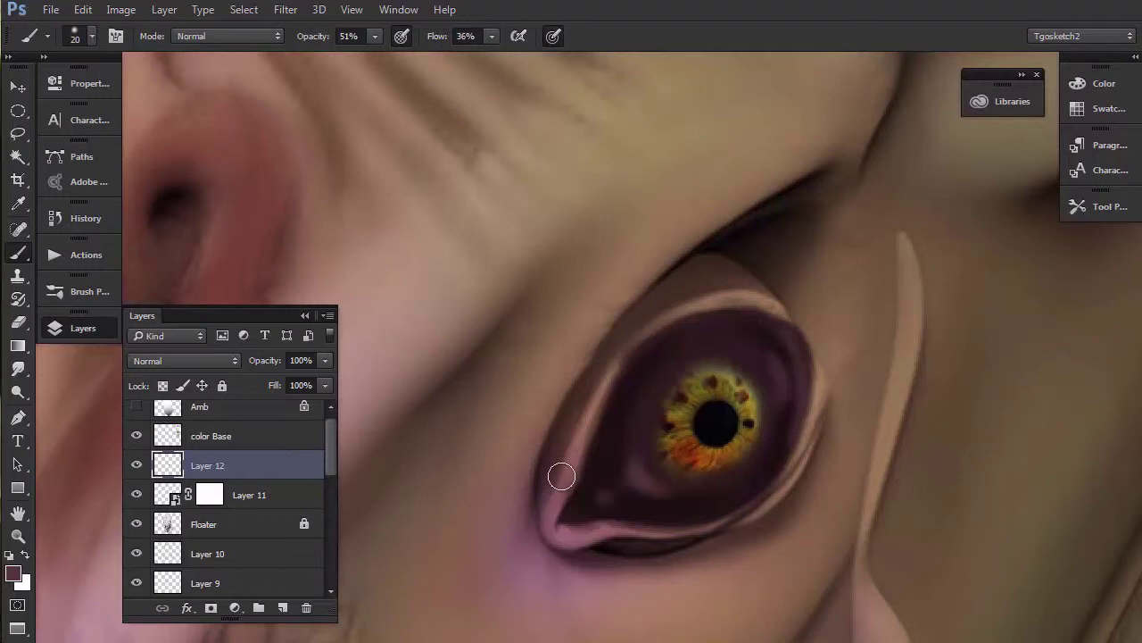
{"action": "key", "text": "p"}
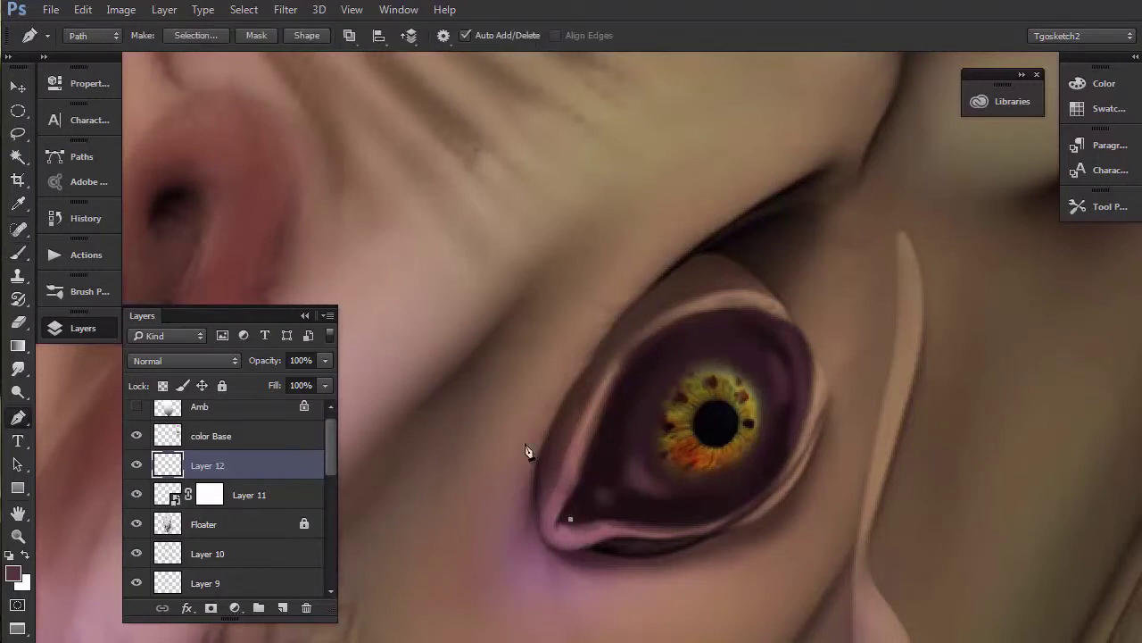
{"action": "left_click", "coordinate": [551, 519]}
{"action": "left_click", "coordinate": [567, 285]}
{"action": "left_click", "coordinate": [18, 252]}
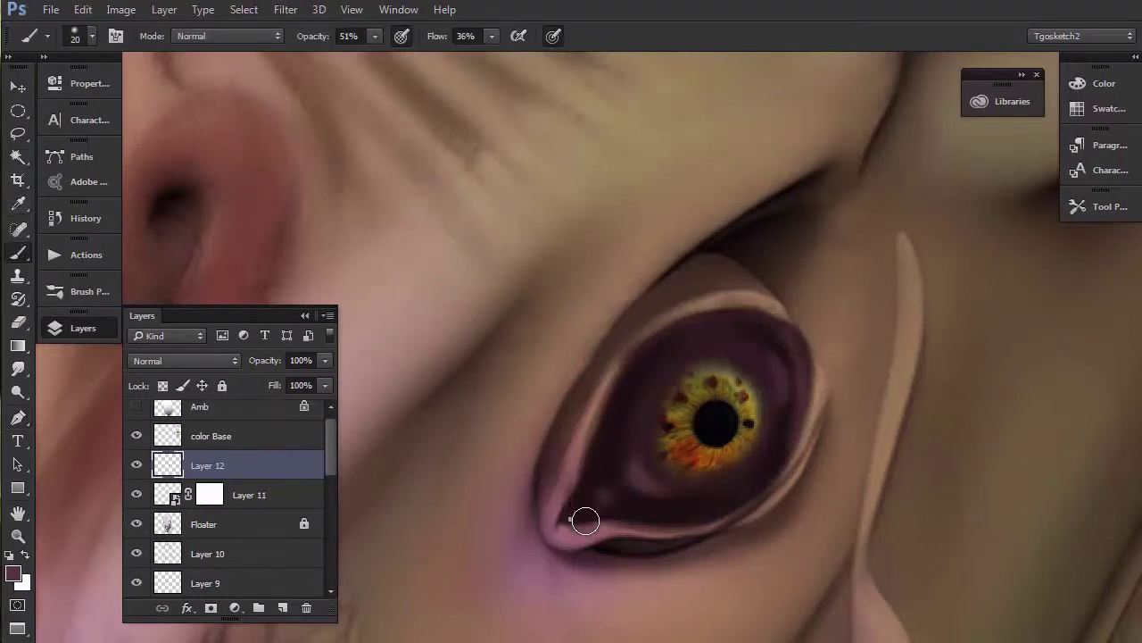
- Reduce the brush size to 10 px and paint muted reflections at the eye's inner corner and along the eyeball's rim
{"action": "left_click", "coordinate": [602, 494]}
{"action": "left_click", "coordinate": [634, 472]}
{"action": "key", "text": "bracketleft"}
{"action": "key", "text": "bracketright"}
{"action": "key", "text": "bracketright"}
{"action": "key", "text": "bracketright"}
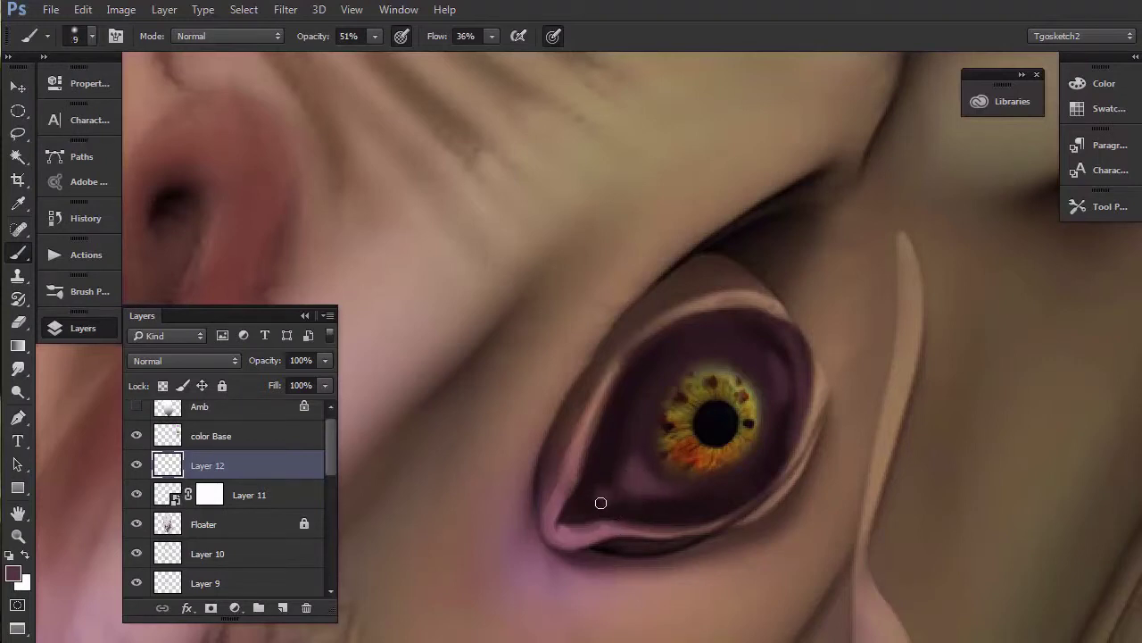
{"action": "left_click_drag", "start_coordinate": [797, 426], "coordinate": [802, 421]}
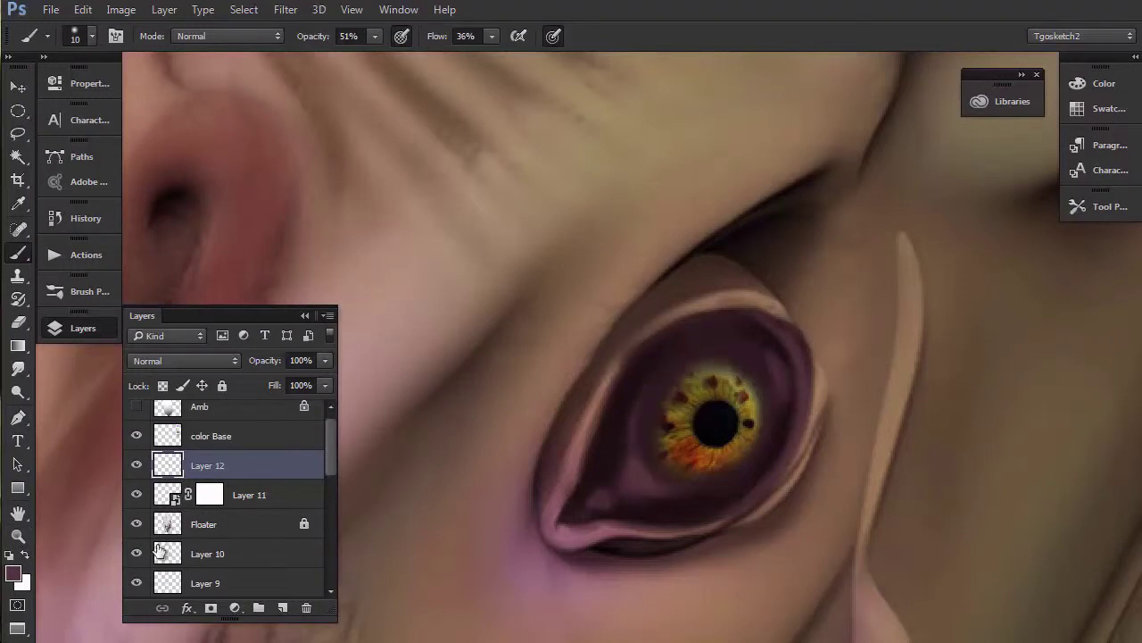
- Set the foreground colour to 805856 and paint brighter reflections below the iris and at the inner corner, reducing the brush to 7 px
{"action": "left_click", "coordinate": [14, 573]}
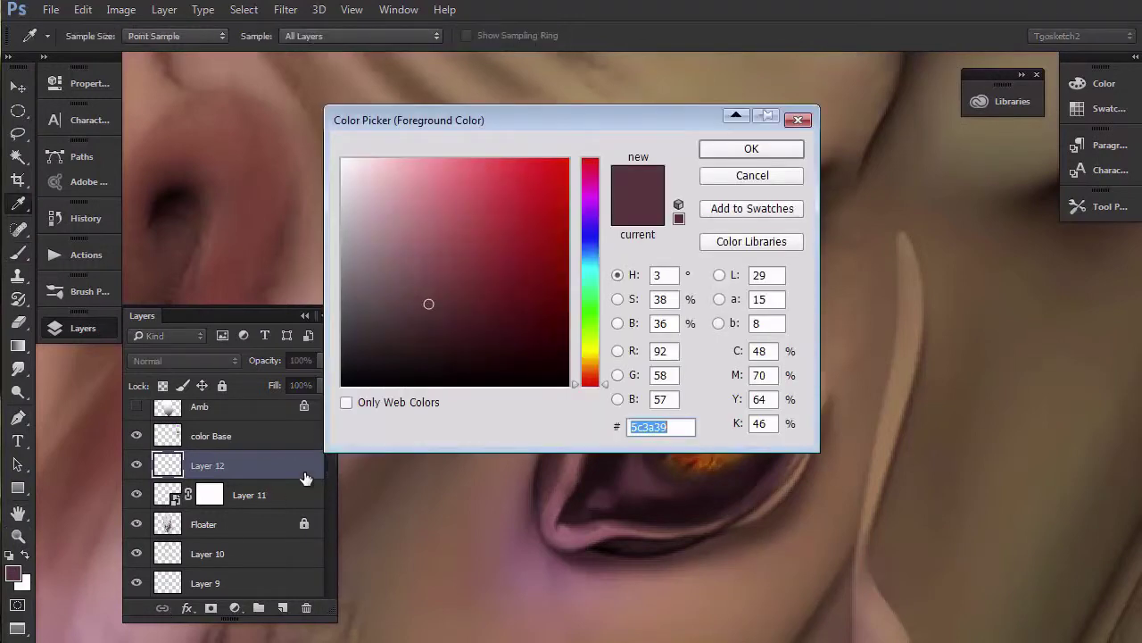
{"action": "left_click", "coordinate": [417, 272]}
{"action": "key", "text": "Return"}
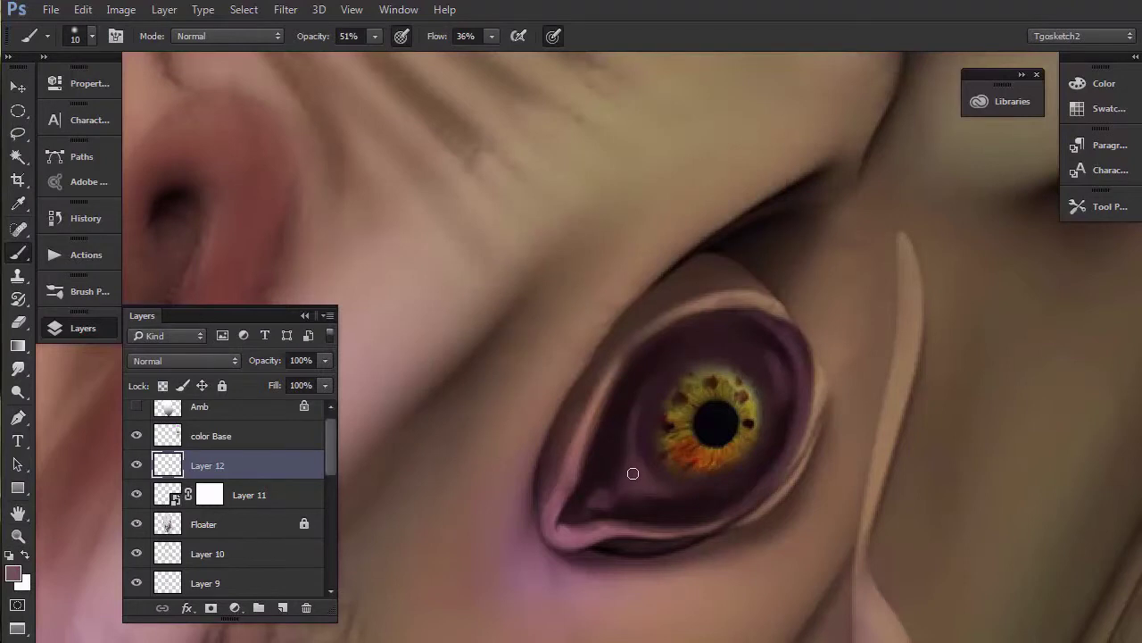
{"action": "left_click_drag", "start_coordinate": [645, 475], "coordinate": [610, 496]}
{"action": "key", "text": "bracketleft"}
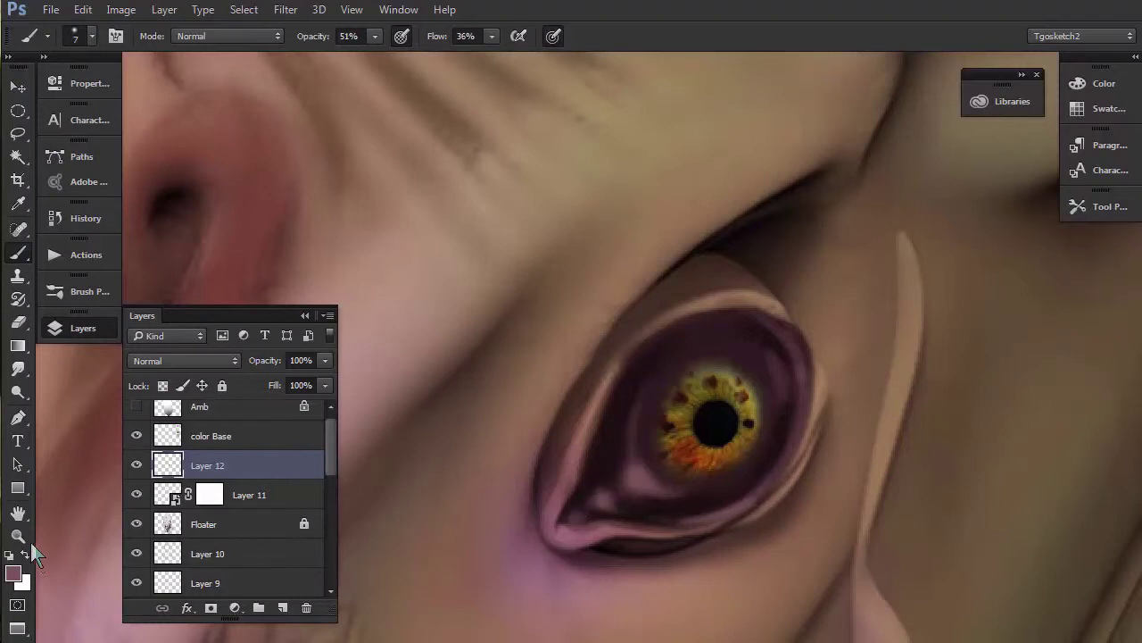
- Pick a pale greyish pink and paint thin wet highlights along the lower eyelid and outer rim with a 4–5 px brush
{"action": "left_click", "coordinate": [12, 572]}
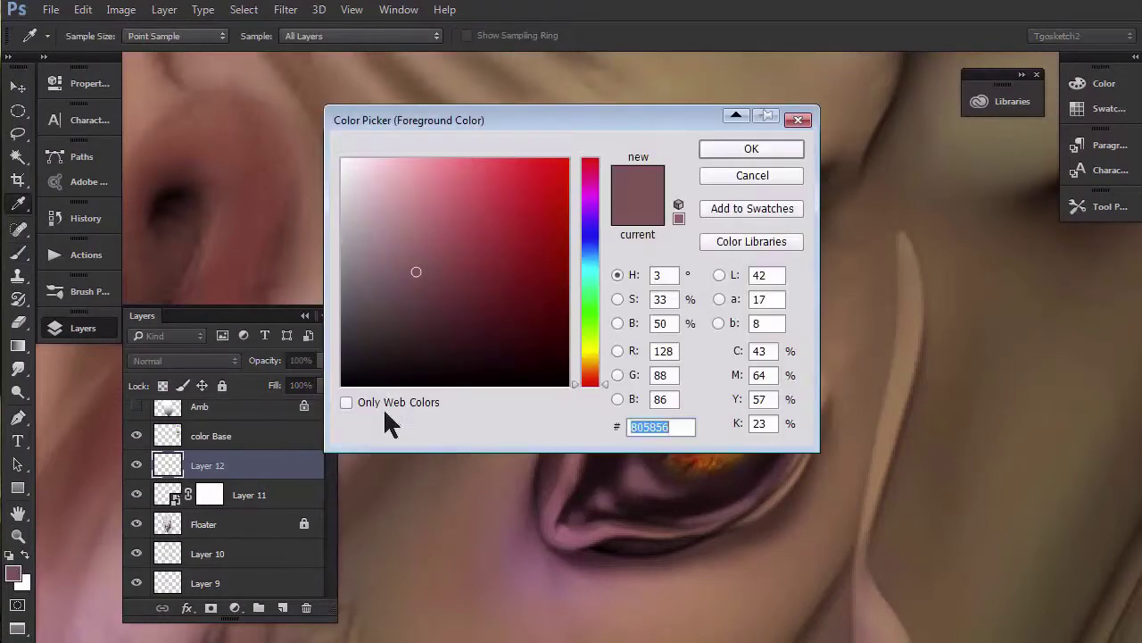
{"action": "left_click", "coordinate": [378, 226]}
{"action": "left_click", "coordinate": [724, 152]}
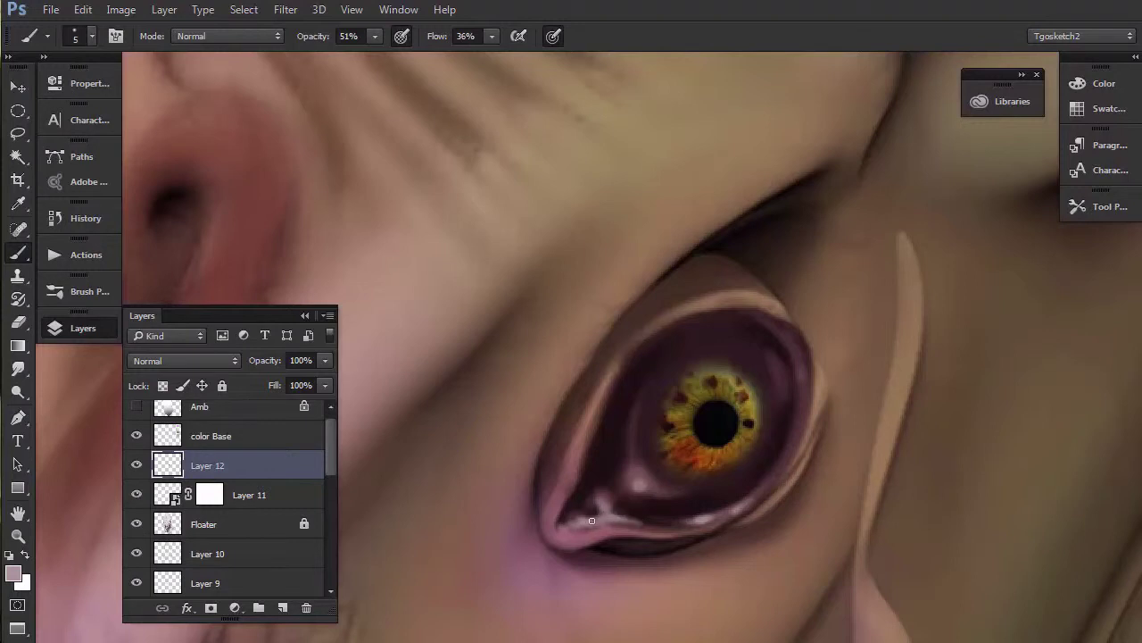
{"action": "left_click_drag", "start_coordinate": [616, 521], "coordinate": [657, 527]}
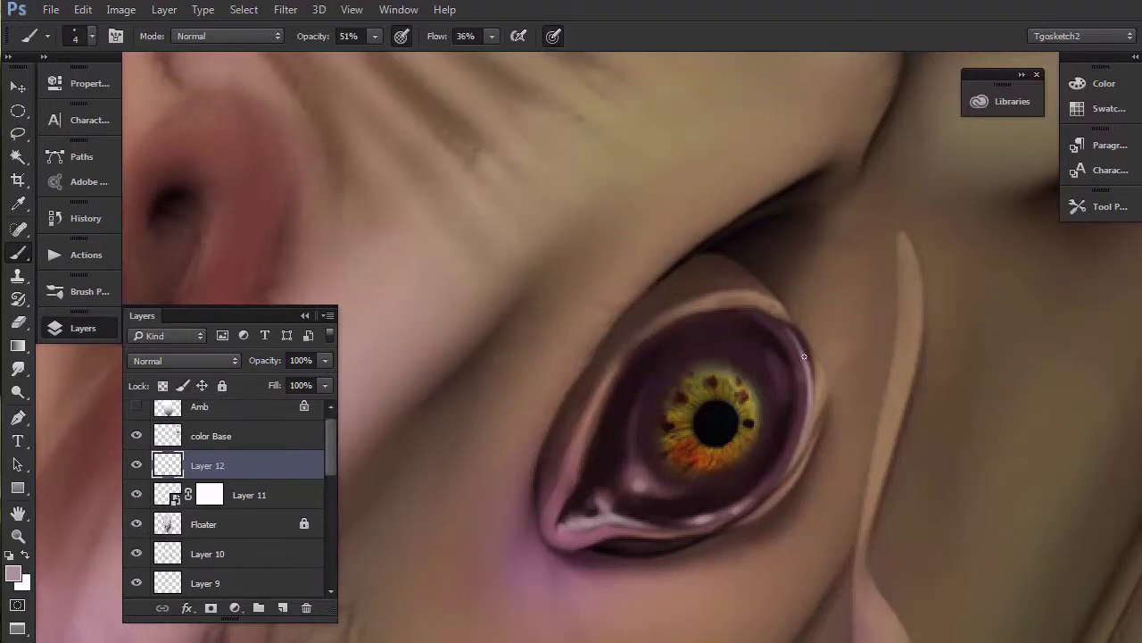
- Enlarge the brush to 25 px and paint soft pale pink reflections over the lower inner and outer edges of the iris
{"action": "key", "text": "bracketright"}
{"action": "key", "text": "bracketright"}
{"action": "key", "text": "bracketright"}
{"action": "key", "text": "bracketright"}
{"action": "key", "text": "bracketright"}
{"action": "left_click", "coordinate": [678, 439]}
{"action": "mouse_move", "coordinate": [678, 439]}
{"action": "left_mouse_down"}
{"action": "mouse_move", "coordinate": [667, 449]}
{"action": "mouse_move", "coordinate": [661, 438]}
{"action": "mouse_move", "coordinate": [669, 456]}
{"action": "left_mouse_up"}
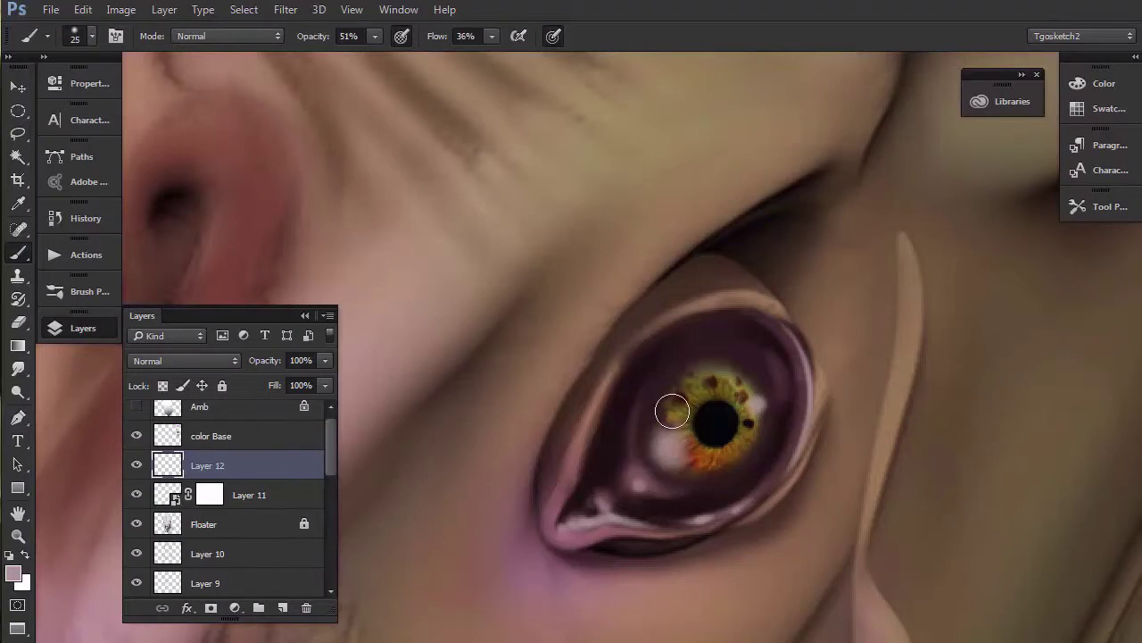
- Remove the empty layer mask from the iris layer, Layer 11
{"action": "key", "text": "ctrl+0"}
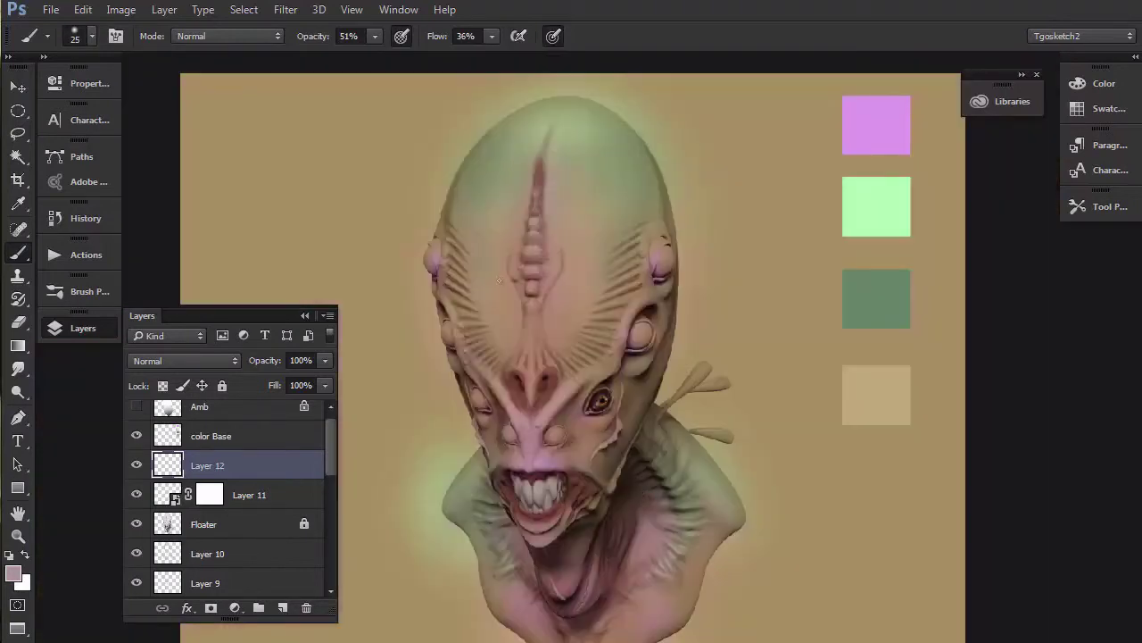
{"action": "scroll", "coordinate": [507, 456], "scroll_direction": "up", "scroll_amount": 3}
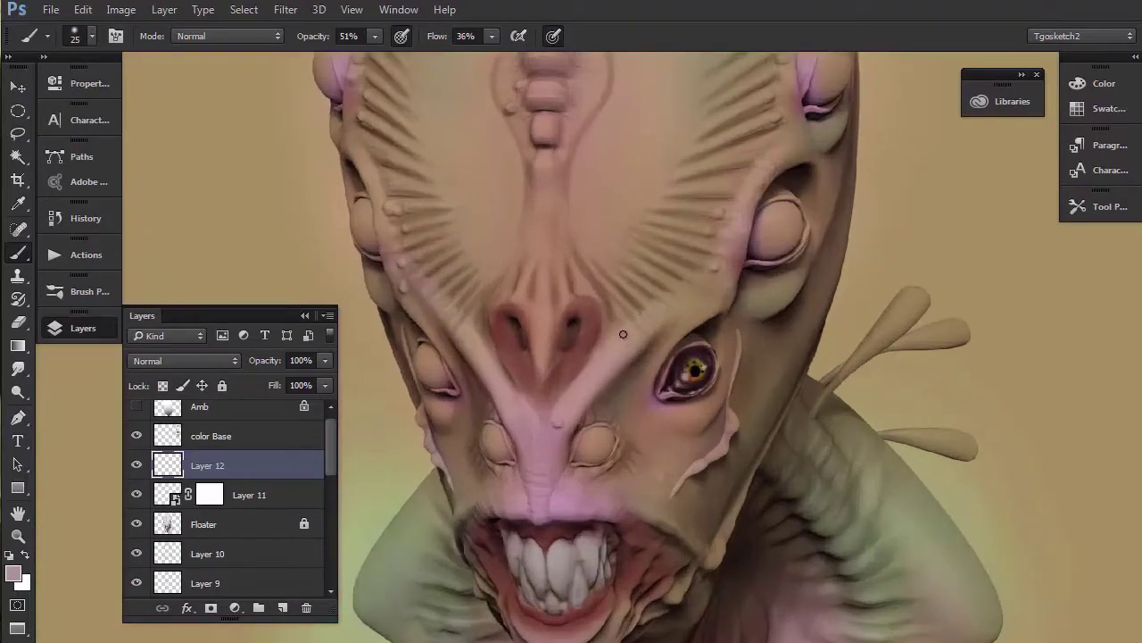
{"action": "scroll", "coordinate": [619, 331], "scroll_direction": "up", "scroll_amount": 3}
{"action": "scroll", "coordinate": [649, 406], "scroll_direction": "down", "scroll_amount": 5}
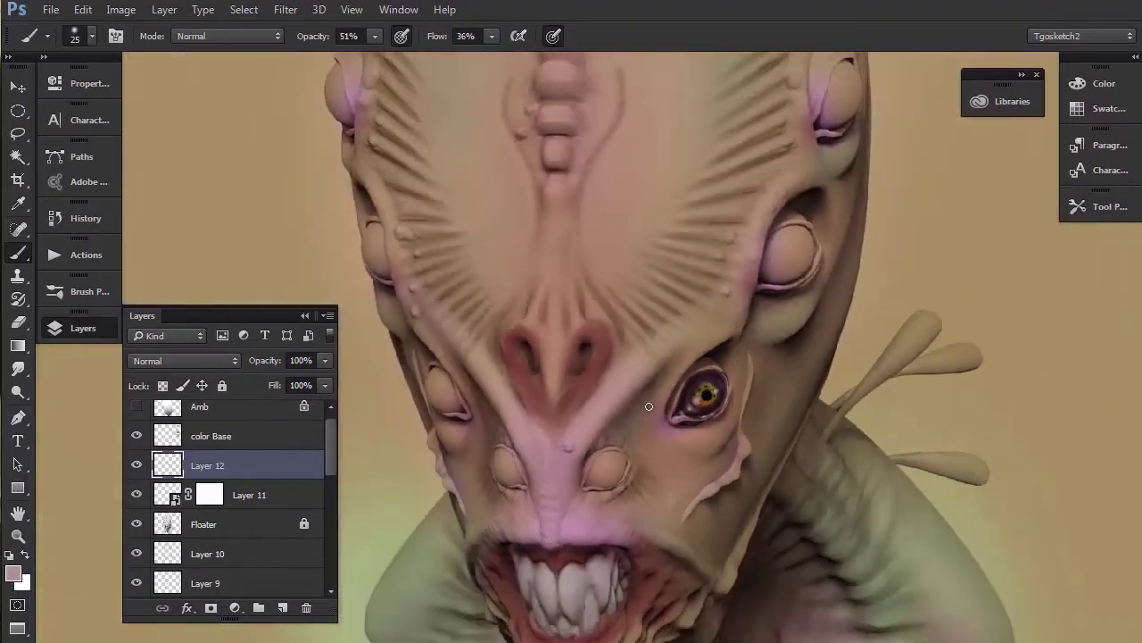
{"action": "scroll", "coordinate": [649, 406], "scroll_direction": "up", "scroll_amount": 5}
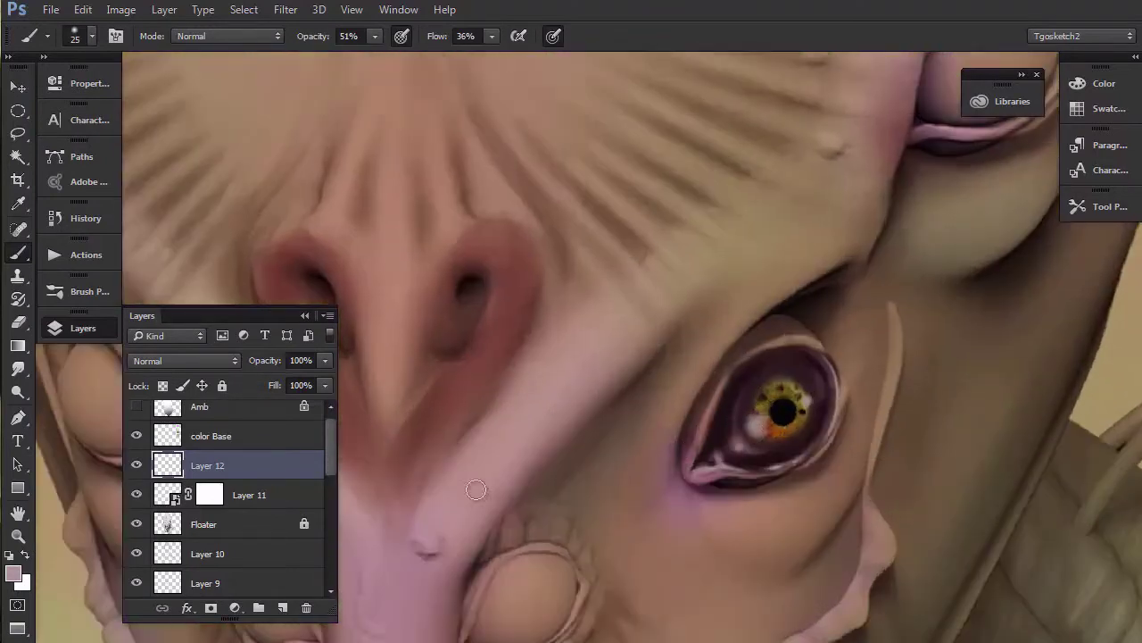
{"action": "left_click", "coordinate": [243, 498]}
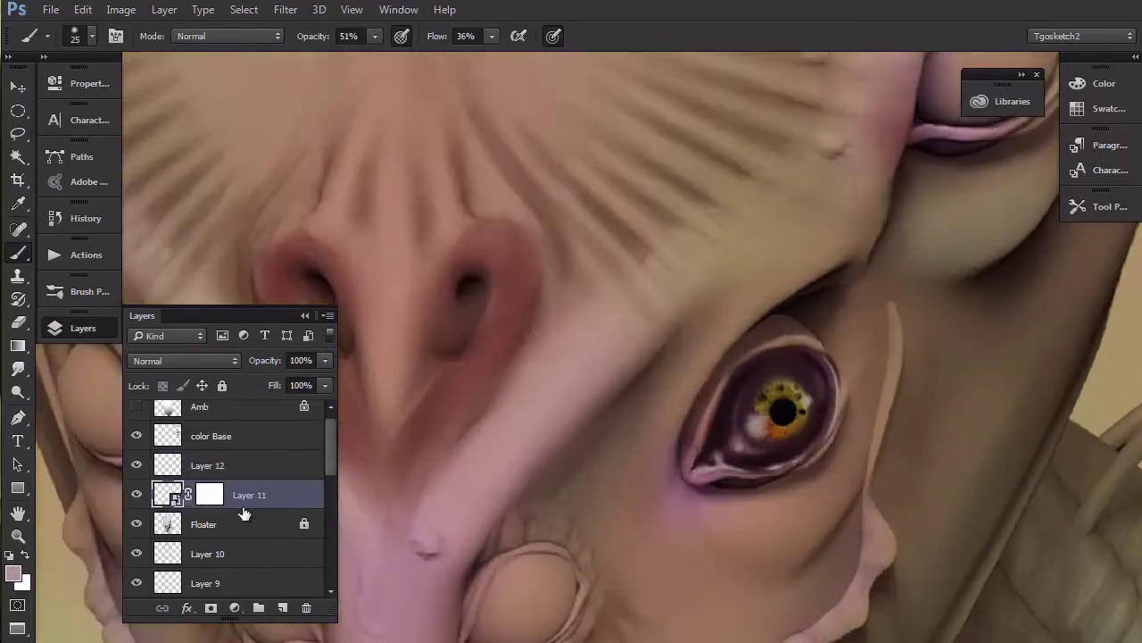
{"action": "key", "text": "ctrl+z"}
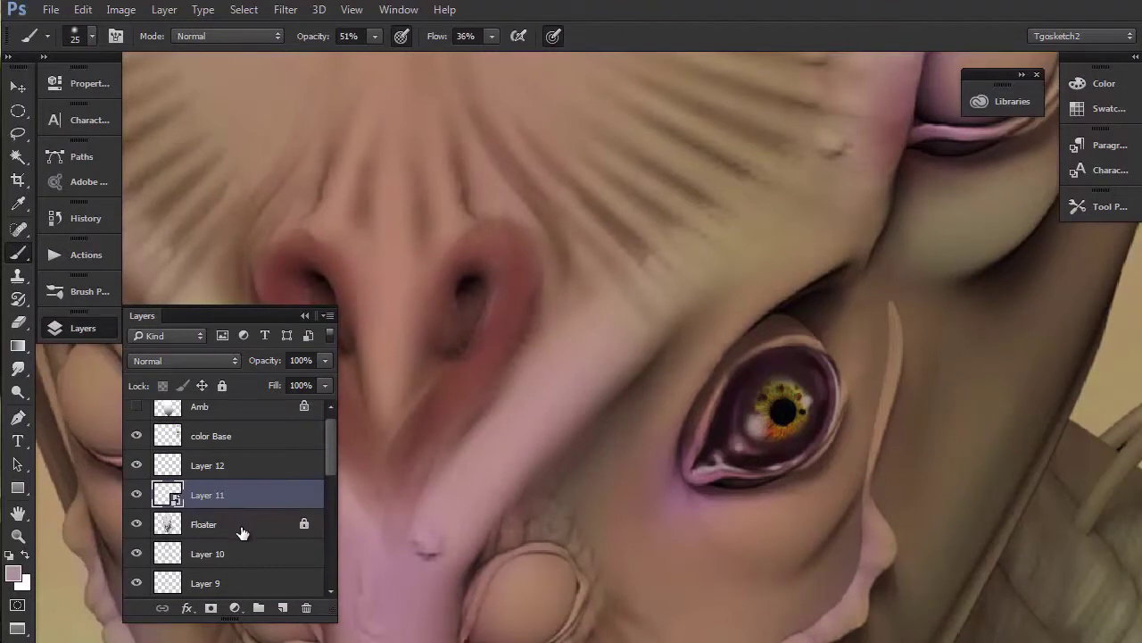
- Warp the iris on Layer 11 so its inner side bulges outward to follow the eyeball's curvature, and return to the Brush tool
{"action": "key", "text": "ctrl+t"}
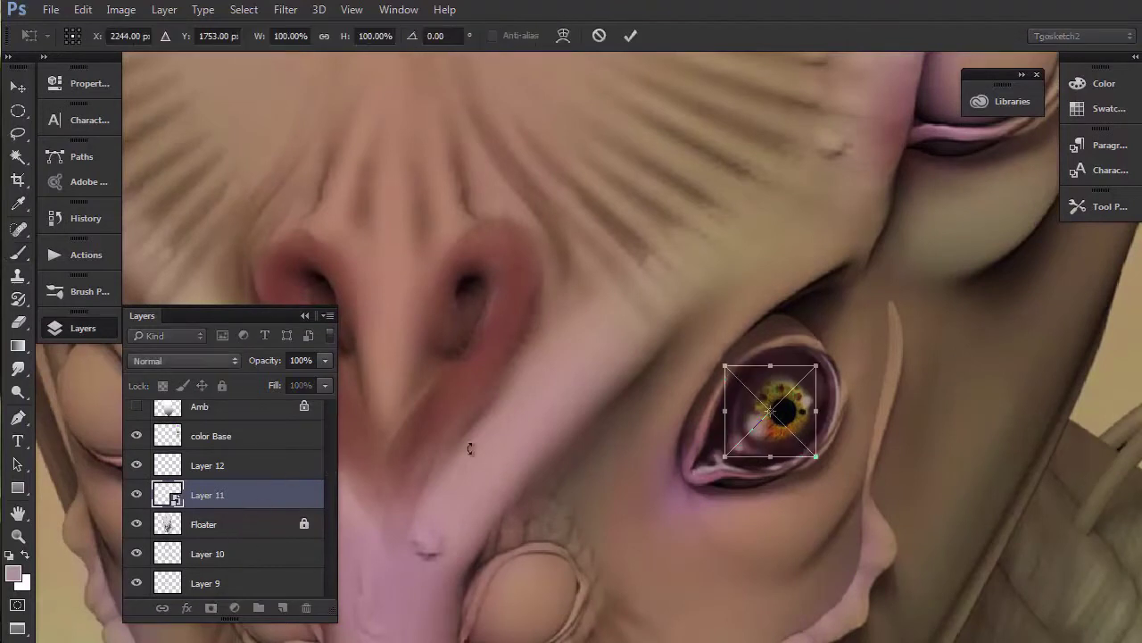
{"action": "right_click", "coordinate": [743, 419]}
{"action": "left_click", "coordinate": [773, 288]}
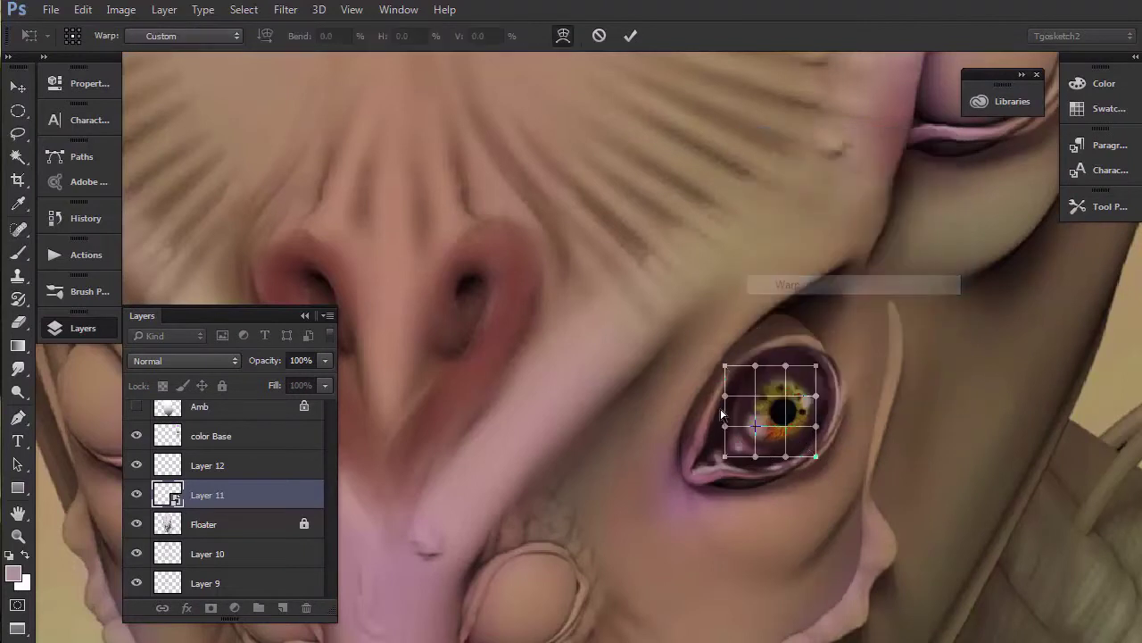
{"action": "left_click_drag", "start_coordinate": [724, 417], "coordinate": [723, 385]}
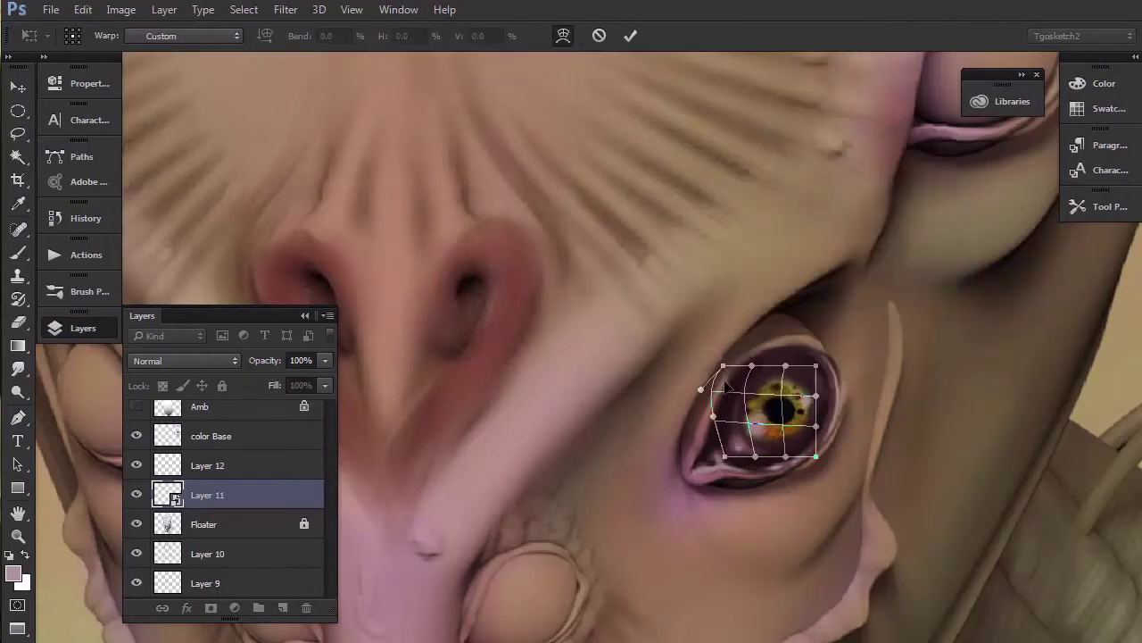
{"action": "left_click_drag", "start_coordinate": [717, 425], "coordinate": [720, 409]}
{"action": "key", "text": "Return"}
{"action": "key", "text": "b"}
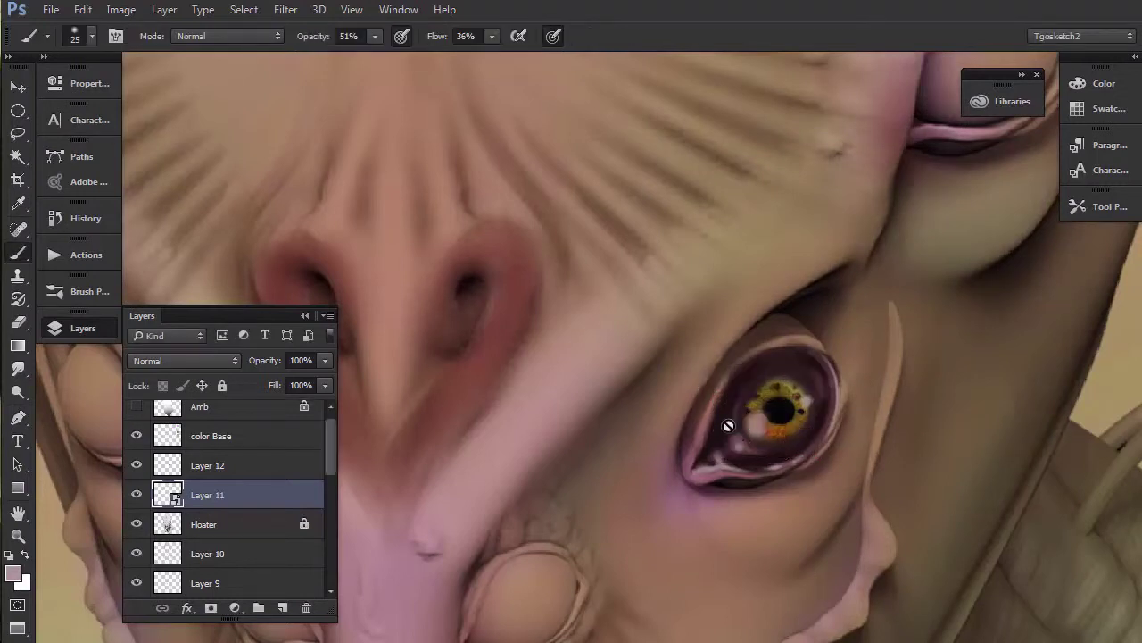
- Combine Layer 12 and Layer 11 into one smart object layer and rename it eye 1
{"action": "scroll", "coordinate": [729, 425], "scroll_direction": "down", "scroll_amount": 5}
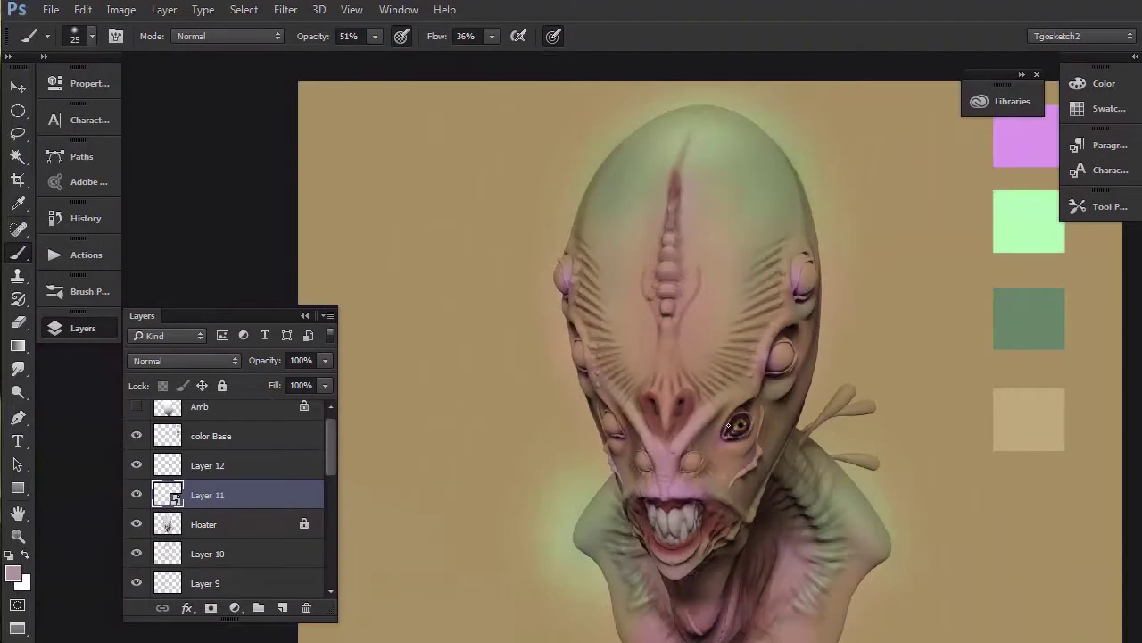
{"action": "scroll", "coordinate": [607, 477], "scroll_direction": "up", "scroll_amount": 2}
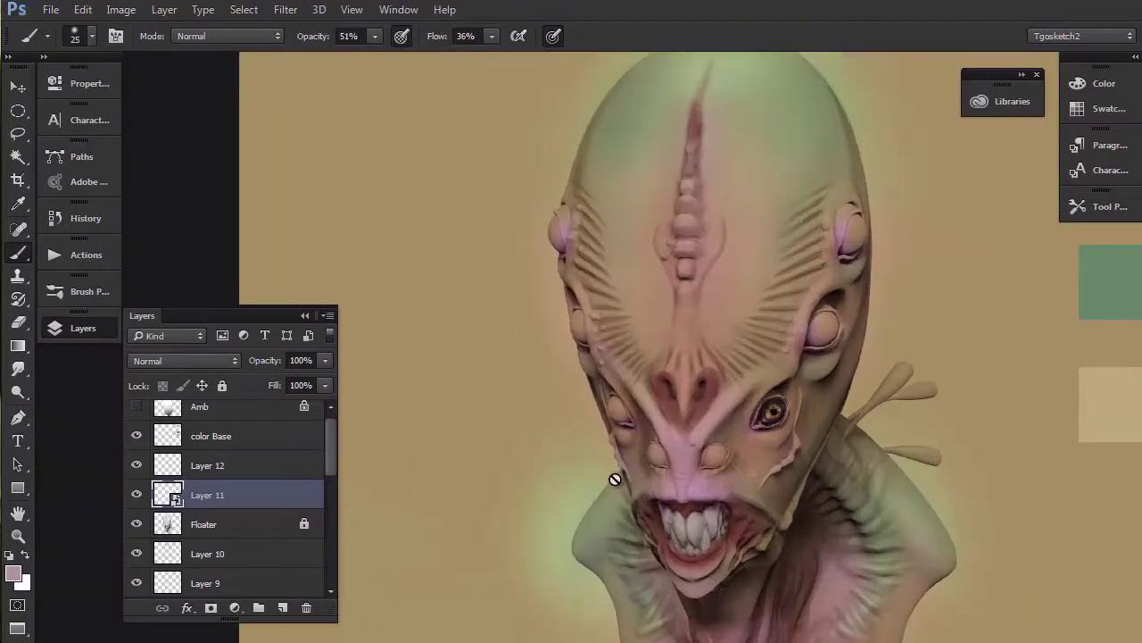
{"action": "left_click", "coordinate": [222, 473], "text": "shift"}
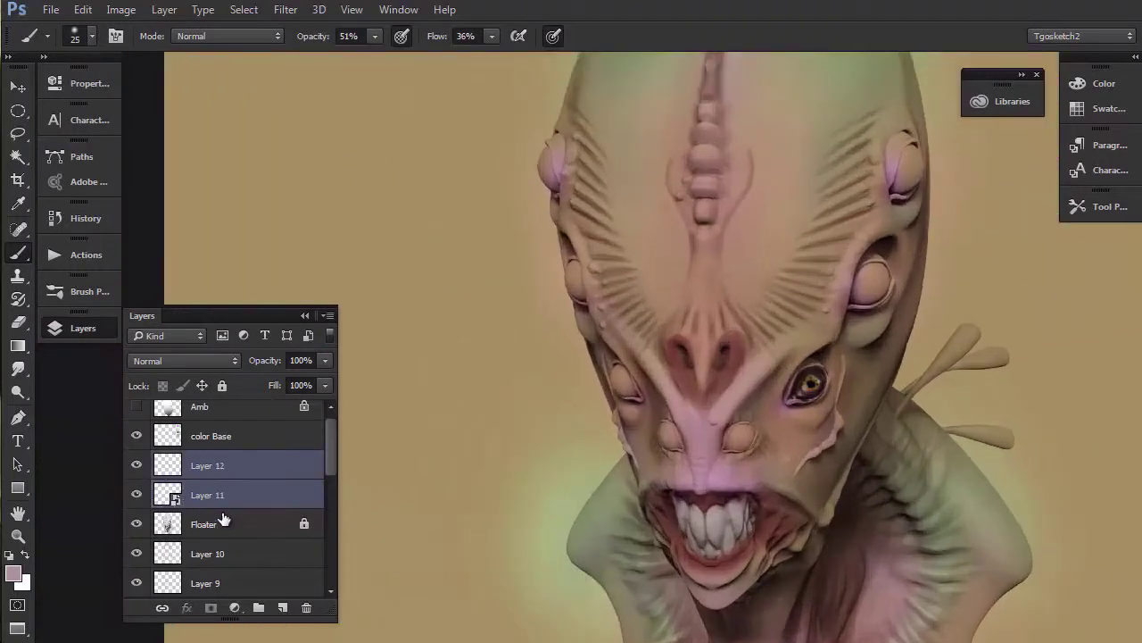
{"action": "key", "text": "ctrl+e"}
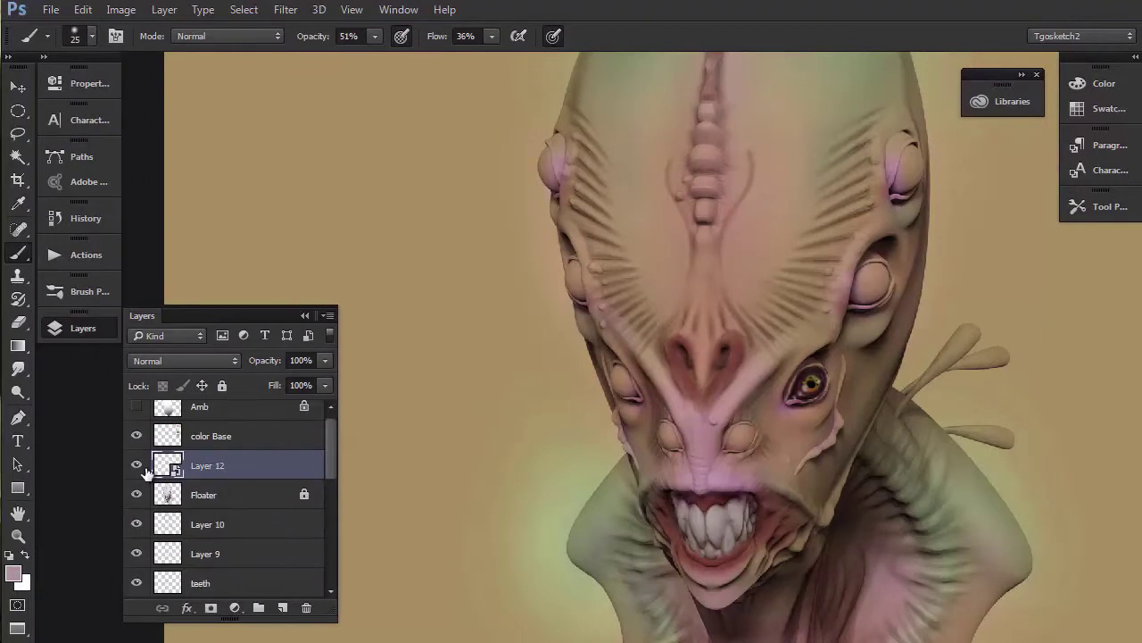
{"action": "double_click", "coordinate": [201, 468]}
{"action": "type", "text": "ey"}
{"action": "key", "text": "Return"}
- Duplicate the eye 1 layer with the Move tool and place the copy near the matching socket across the nose
{"action": "key", "text": "v"}
{"action": "key", "text": "alt"}
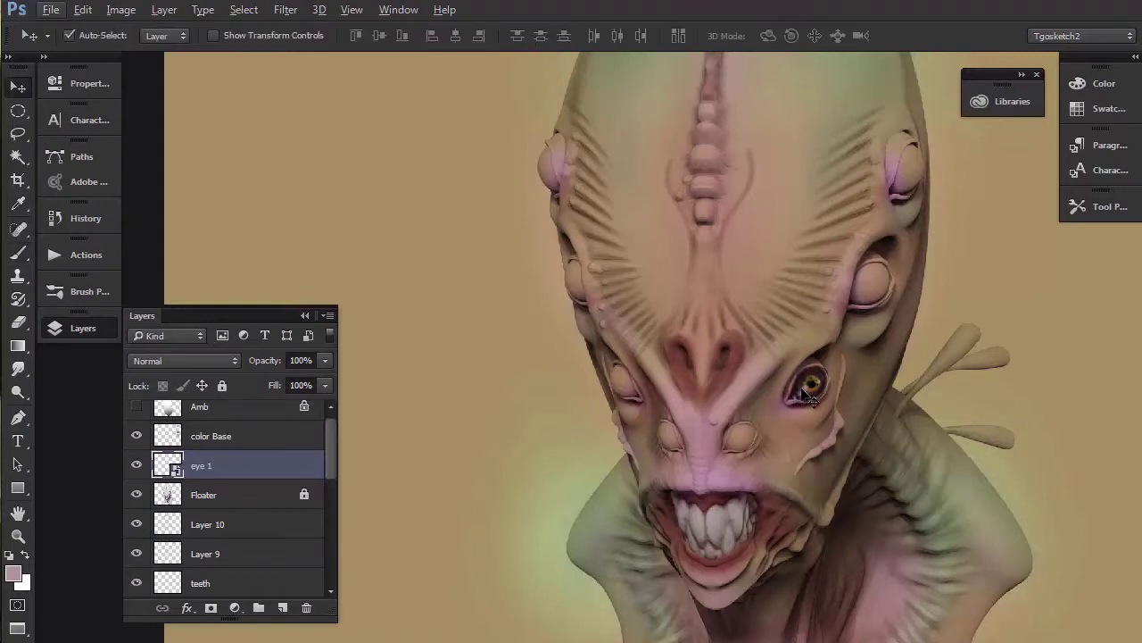
{"action": "key", "text": "alt"}
{"action": "left_click_drag", "start_coordinate": [799, 404], "coordinate": [642, 404]}
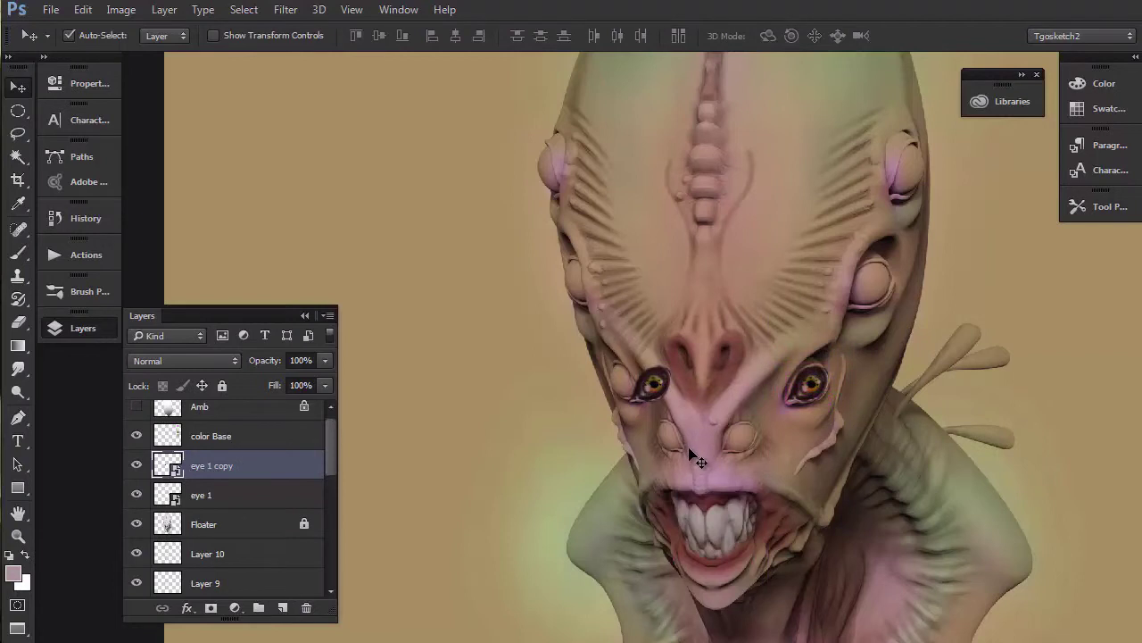
- Flip the copied eye horizontally and position it over the socket on the opposite side of the face
{"action": "key", "text": "ctrl+t"}
{"action": "right_click", "coordinate": [660, 402]}
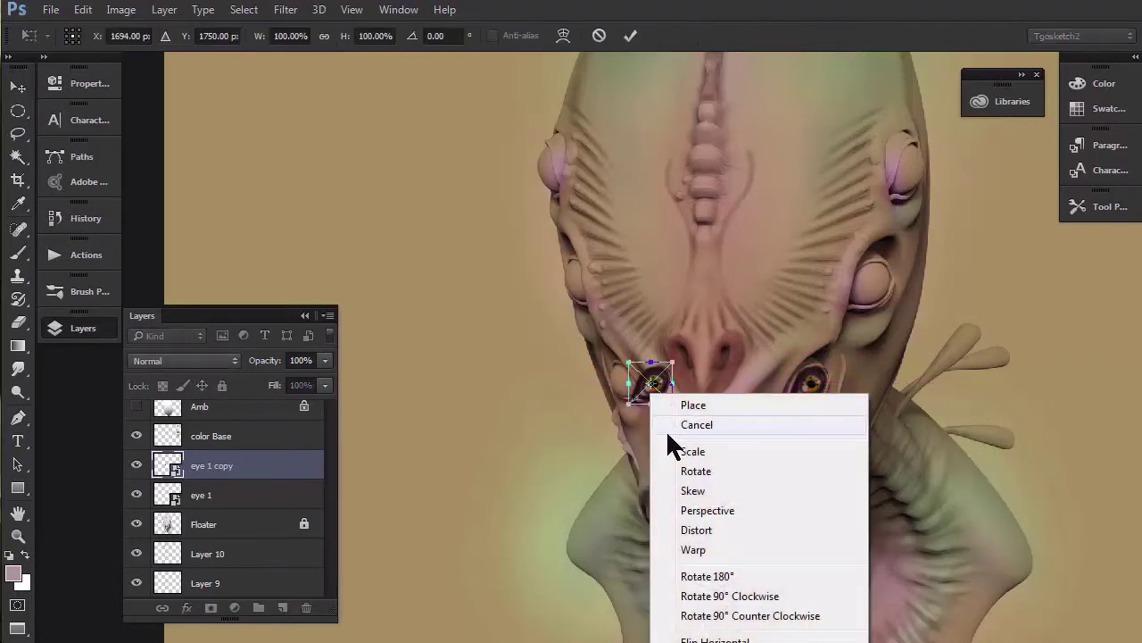
{"action": "left_click", "coordinate": [689, 635]}
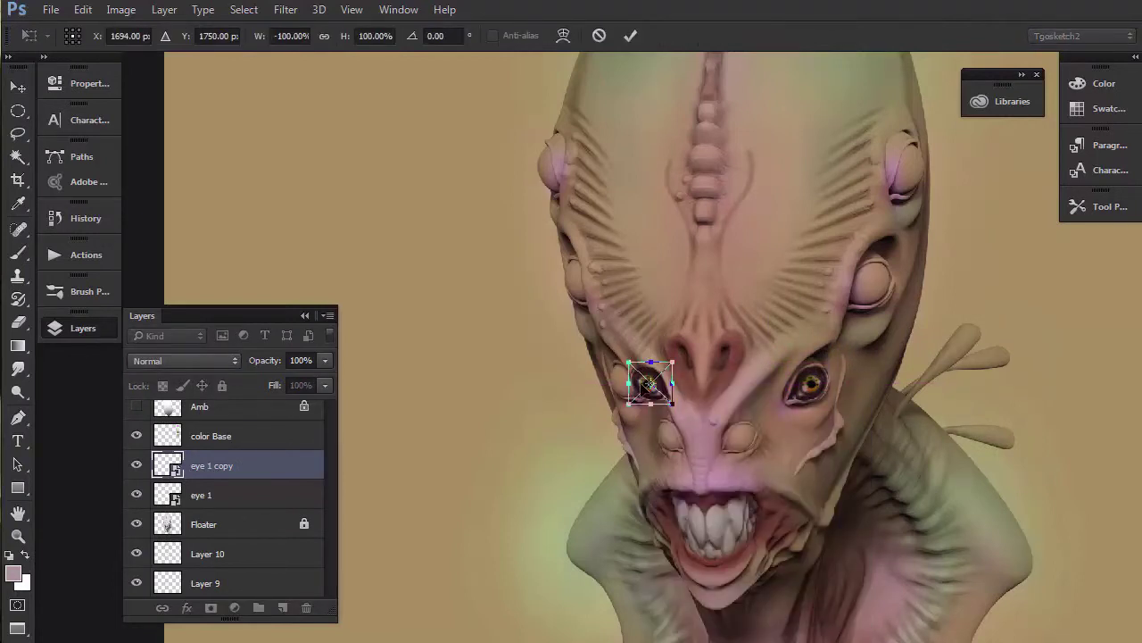
{"action": "left_click_drag", "start_coordinate": [636, 382], "coordinate": [632, 383]}
{"action": "scroll", "coordinate": [635, 398], "scroll_direction": "up", "scroll_amount": 5}
{"action": "left_click_drag", "start_coordinate": [671, 376], "coordinate": [594, 350]}
{"action": "key", "text": "Return"}
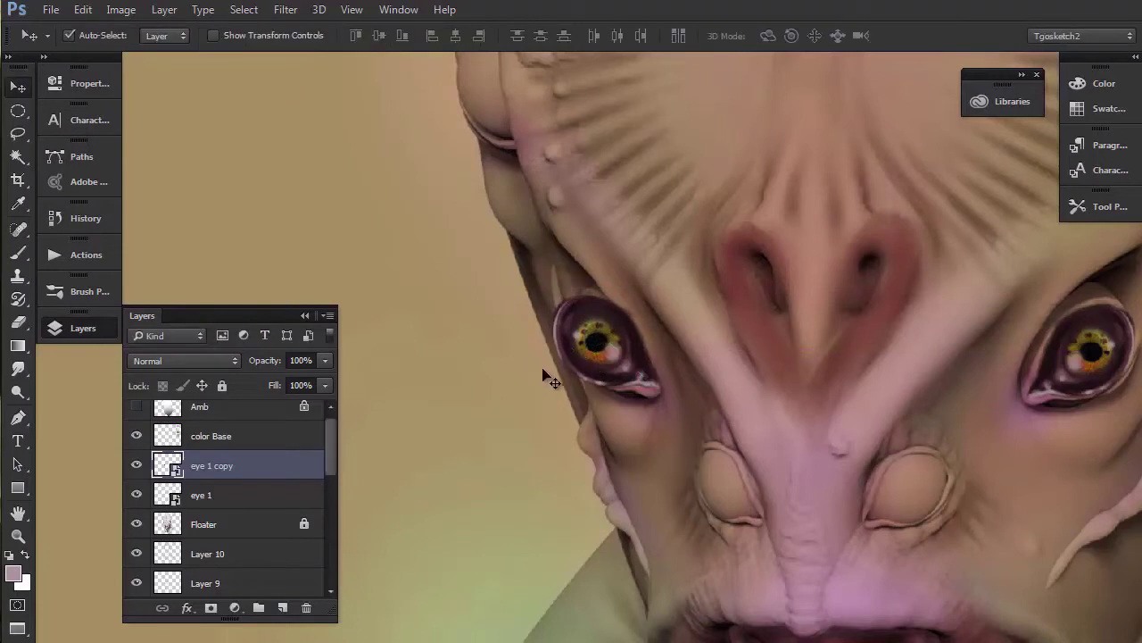
- Narrow the copied eye to about 84% width and warp it to fit its socket
{"action": "key", "text": "ctrl+t"}
{"action": "left_click_drag", "start_coordinate": [545, 355], "coordinate": [568, 344]}
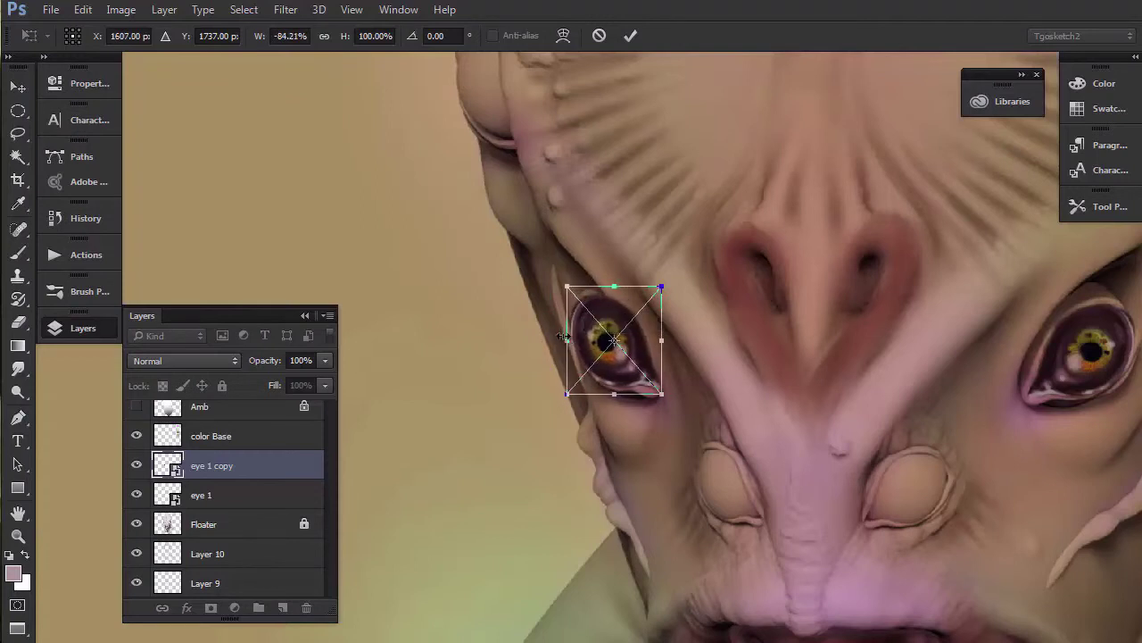
{"action": "left_click_drag", "start_coordinate": [661, 328], "coordinate": [620, 321]}
{"action": "right_click", "coordinate": [618, 304]}
{"action": "left_click", "coordinate": [652, 459]}
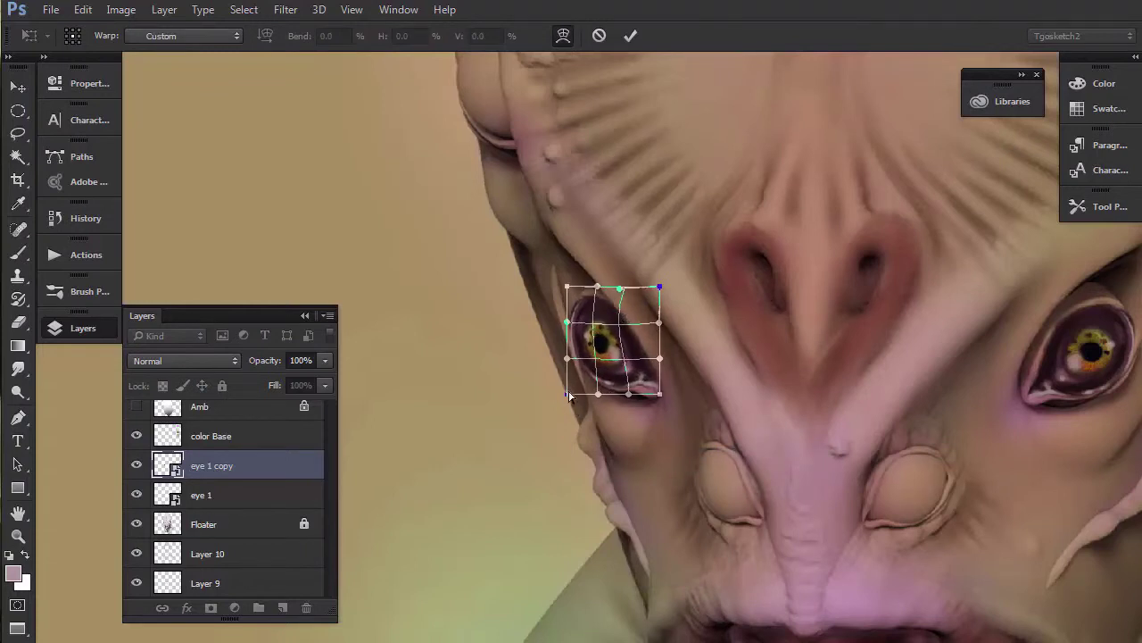
{"action": "left_click_drag", "start_coordinate": [566, 396], "coordinate": [571, 395]}
{"action": "key", "text": "Return"}
- Group the eye 1 and eye 1 copy layers, and toggle the group's visibility off and on to compare
{"action": "scroll", "coordinate": [573, 392], "scroll_direction": "down", "scroll_amount": 5}
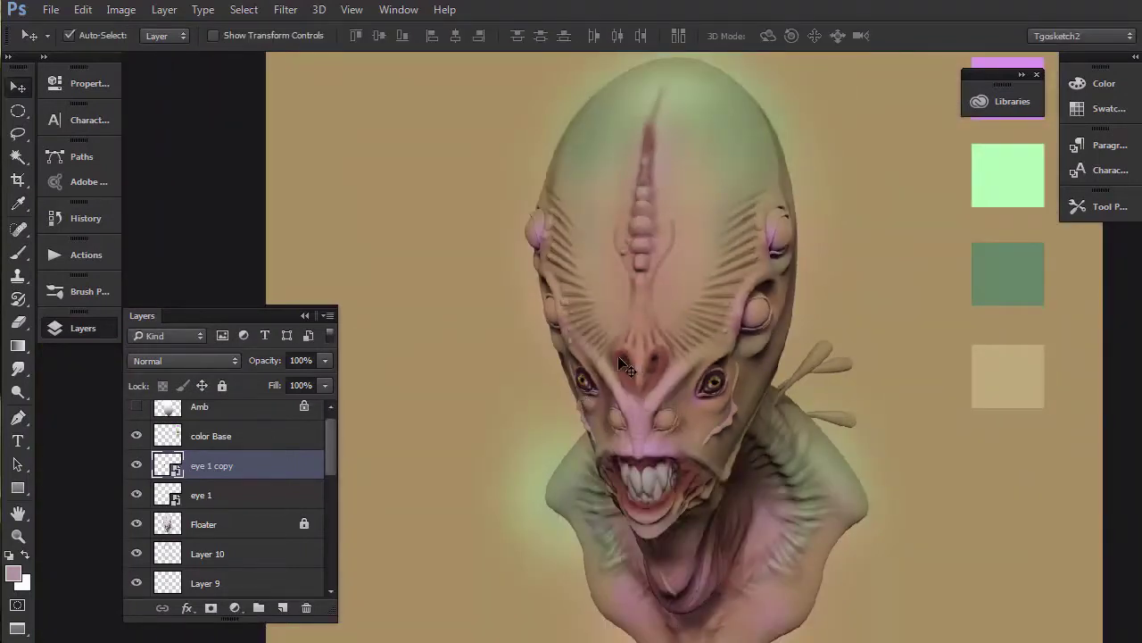
{"action": "scroll", "coordinate": [607, 358], "scroll_direction": "up", "scroll_amount": 5}
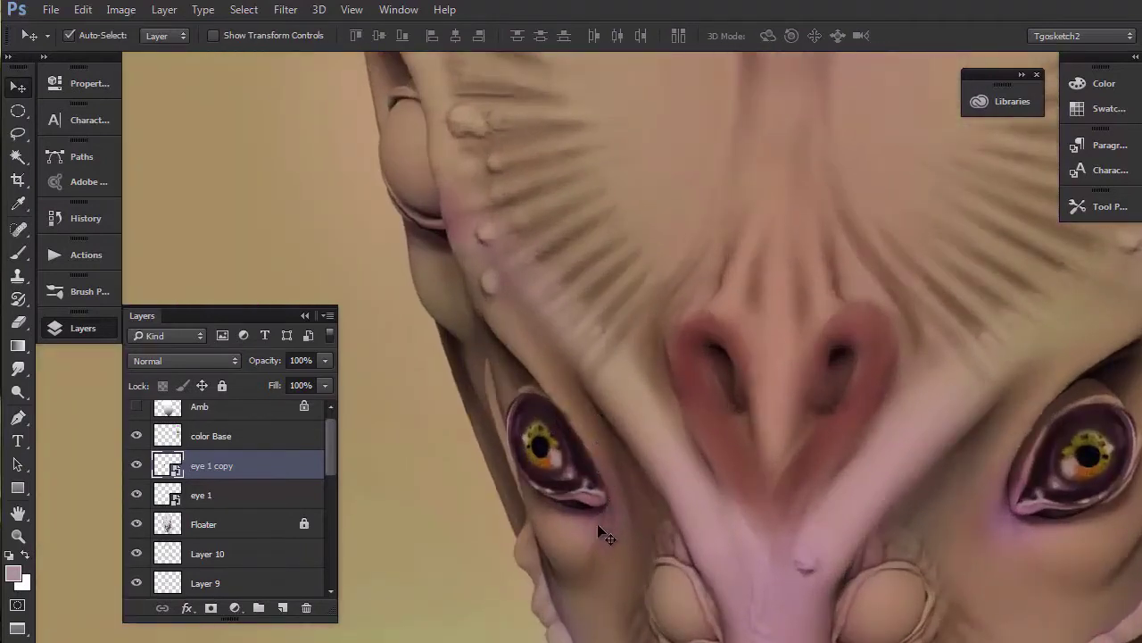
{"action": "left_click", "coordinate": [215, 497], "text": "shift"}
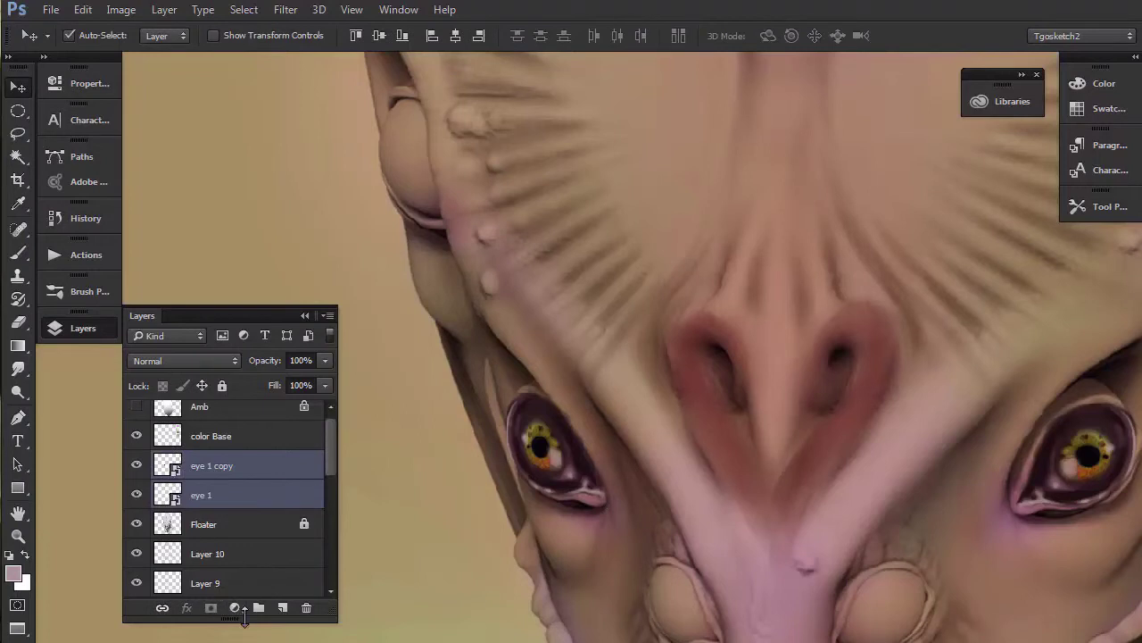
{"action": "left_click", "coordinate": [258, 608]}
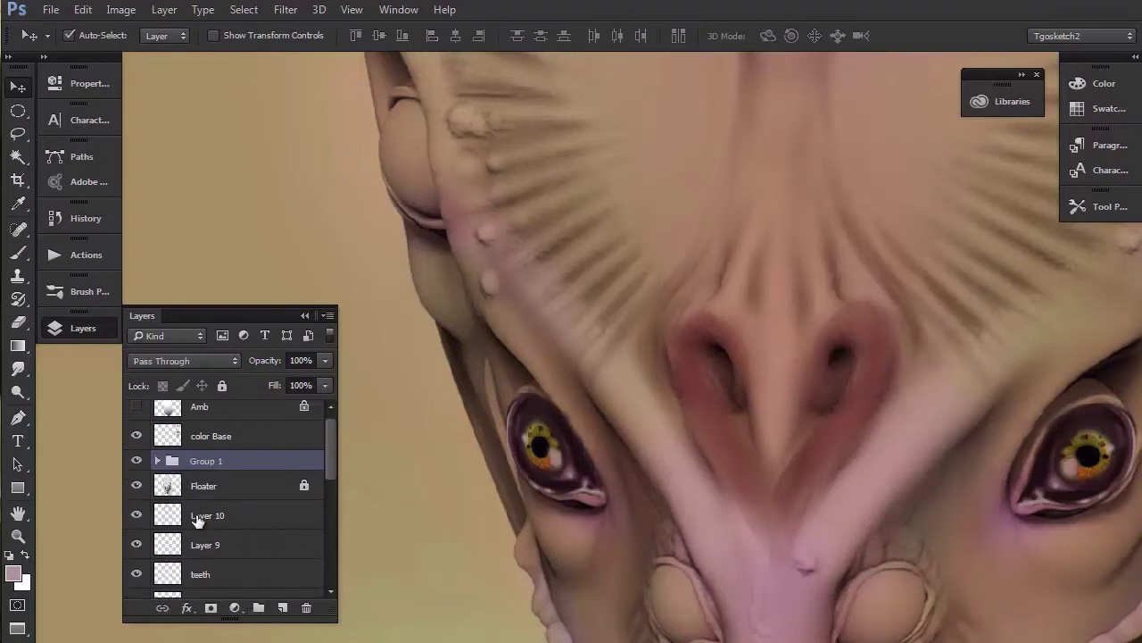
{"action": "left_click", "coordinate": [136, 460]}
{"action": "left_click", "coordinate": [136, 460]}
{"action": "scroll", "coordinate": [484, 555], "scroll_direction": "down", "scroll_amount": 3}
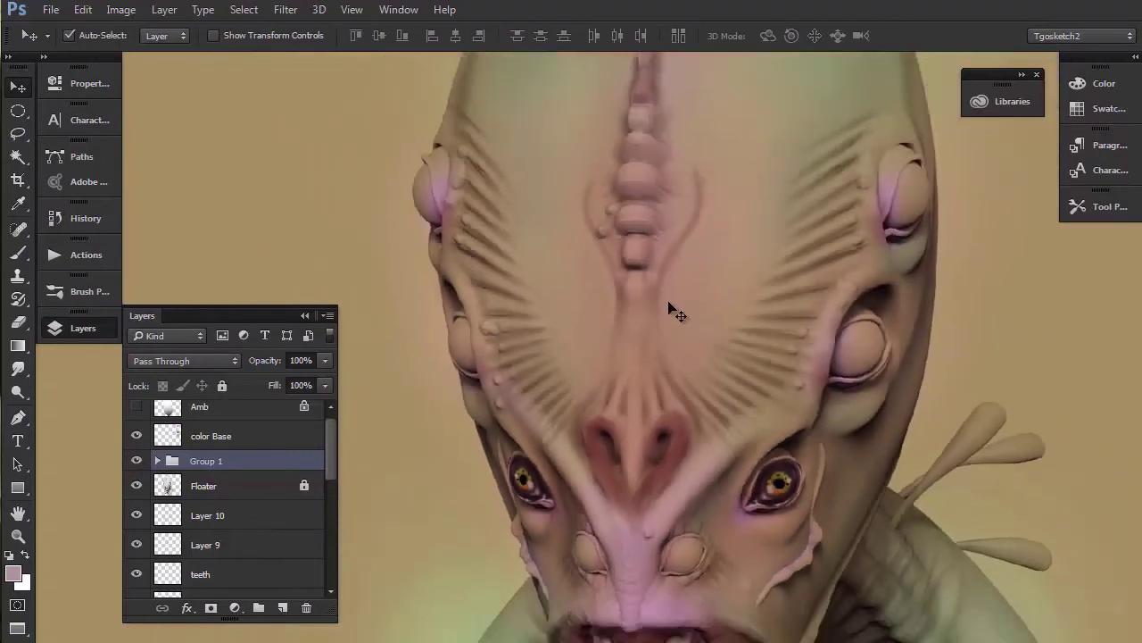
{"action": "scroll", "coordinate": [674, 311], "scroll_direction": "down", "scroll_amount": 1}
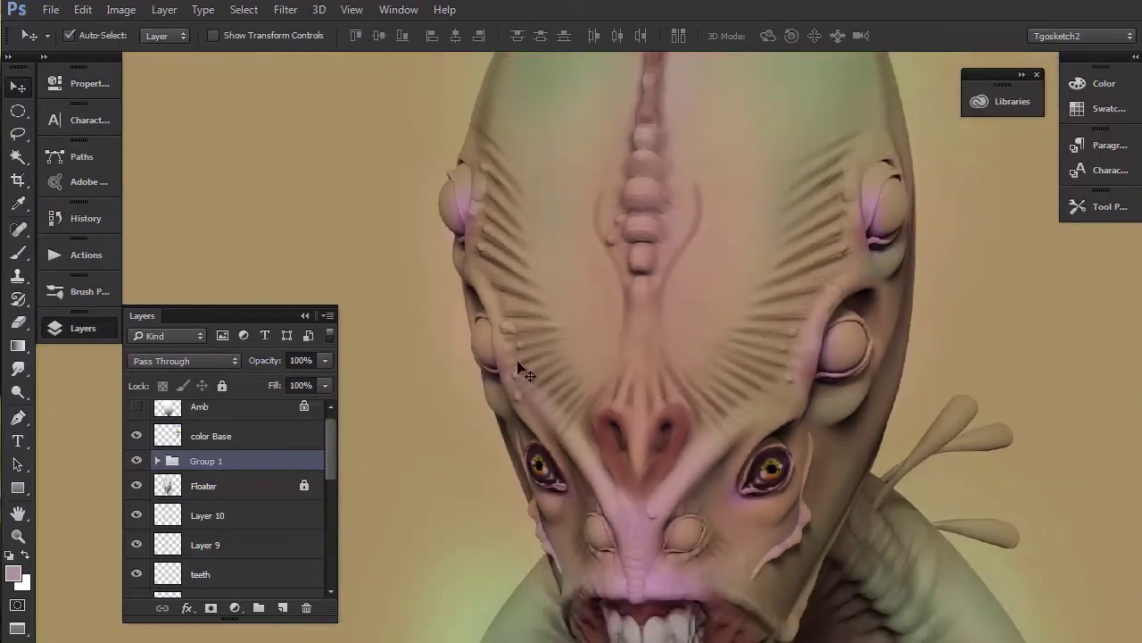